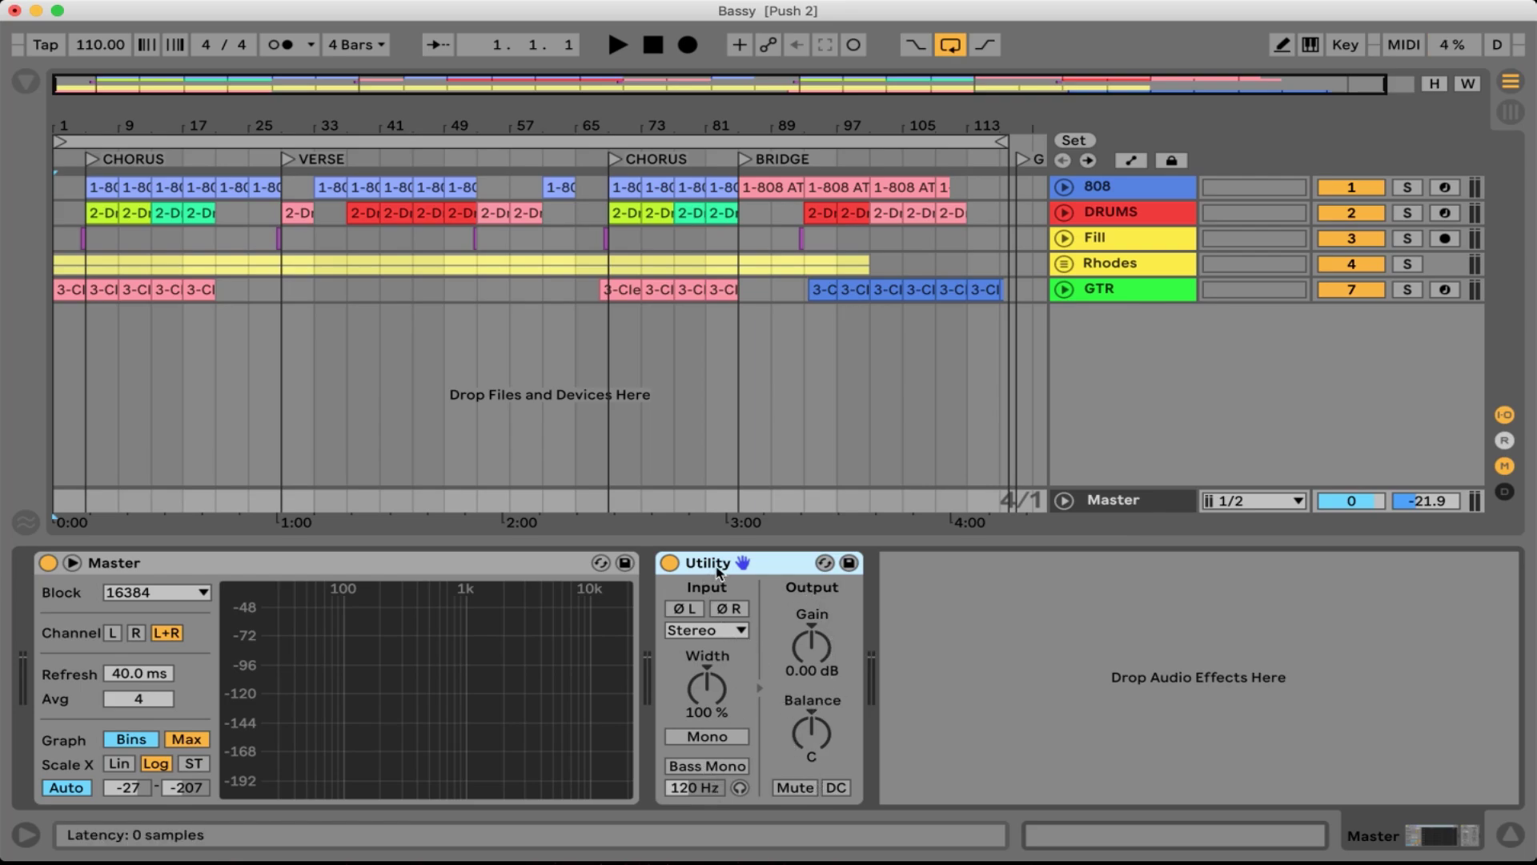
Invert the polarity of the left and right channels, then turn both inversions off
left_click(695, 615)
left_click(730, 617)
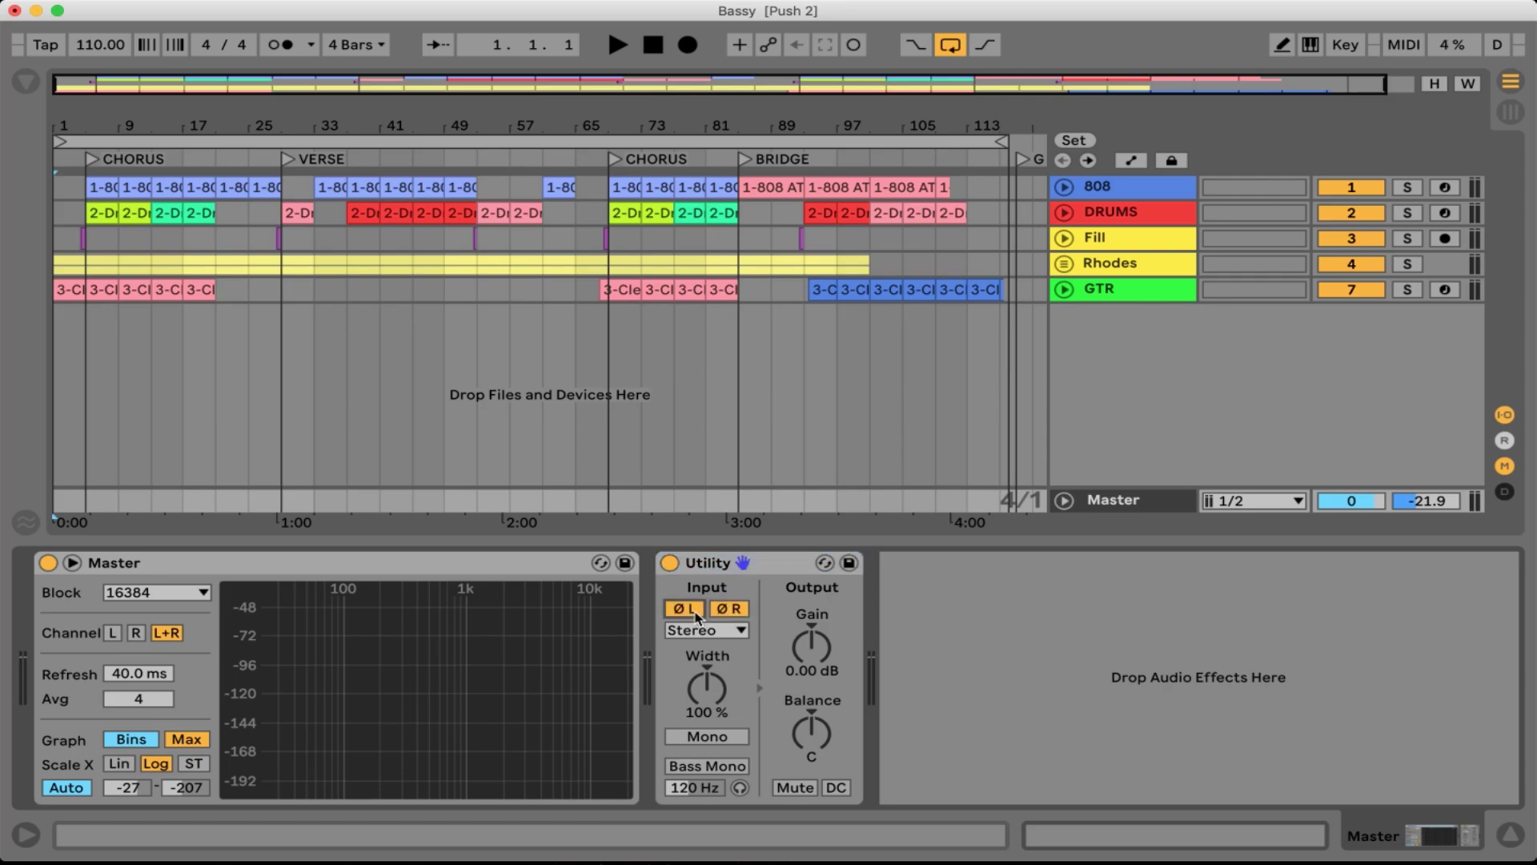
left_click(685, 608)
left_click(729, 609)
left_click(718, 564)
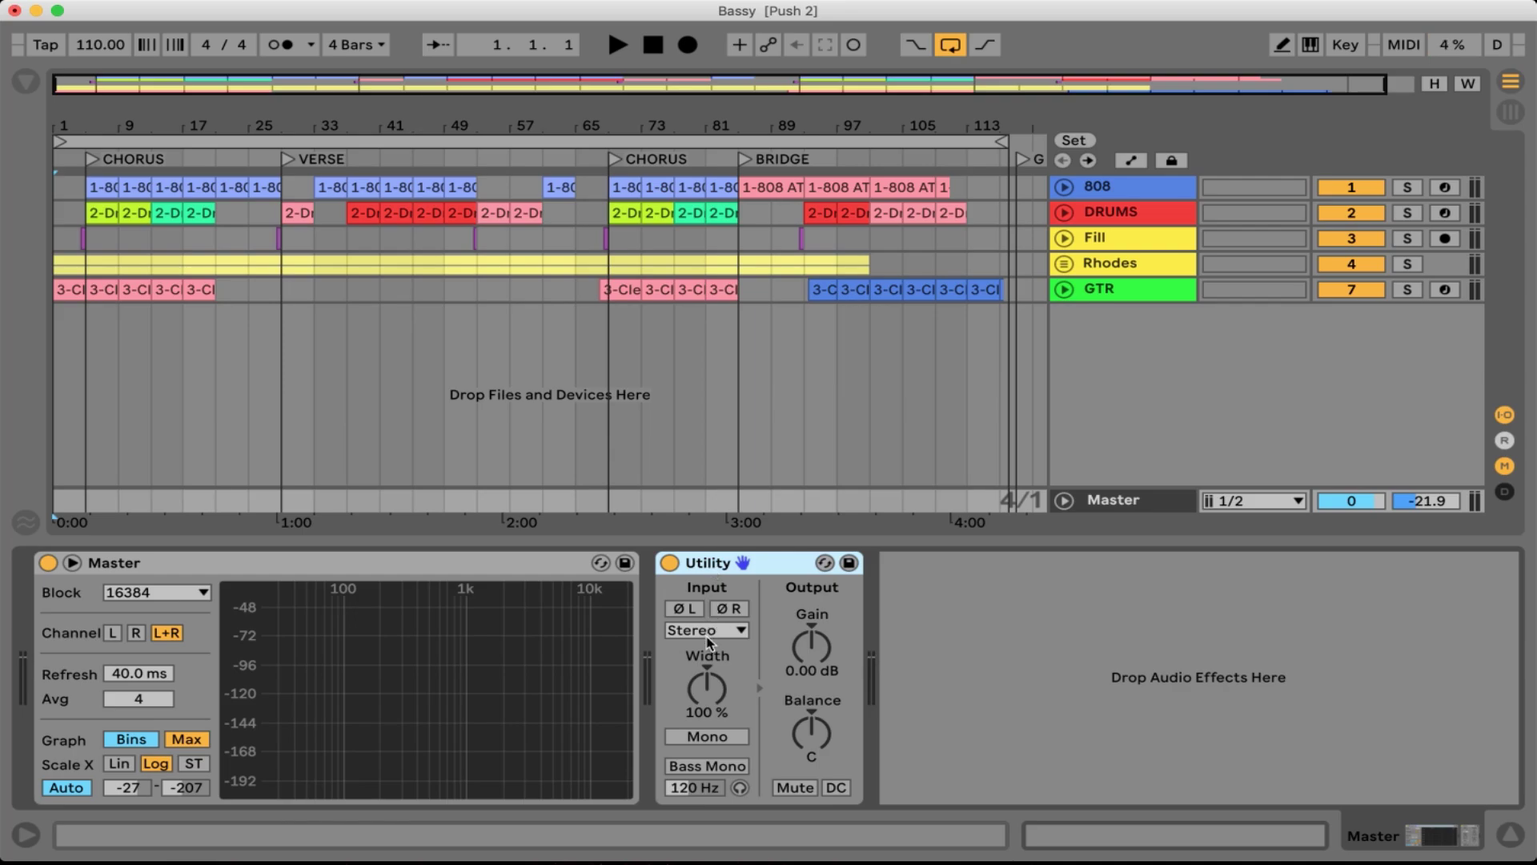
Try the Utility input as Left, then Right, and return it to Stereo
left_click(713, 631)
left_click(709, 652)
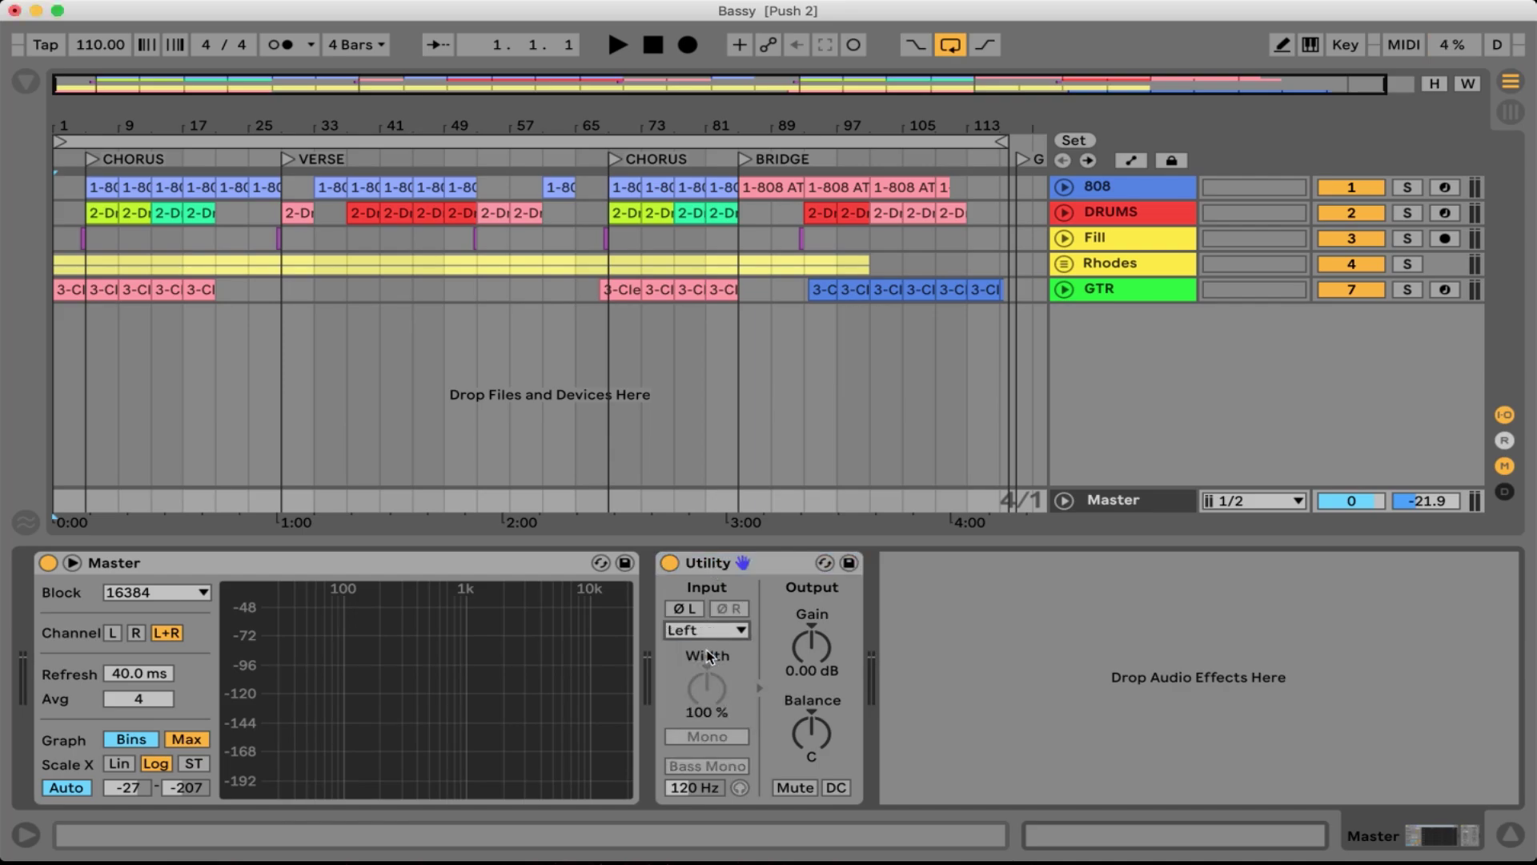
left_click(711, 633)
left_click(703, 692)
left_click(711, 632)
left_click(711, 672)
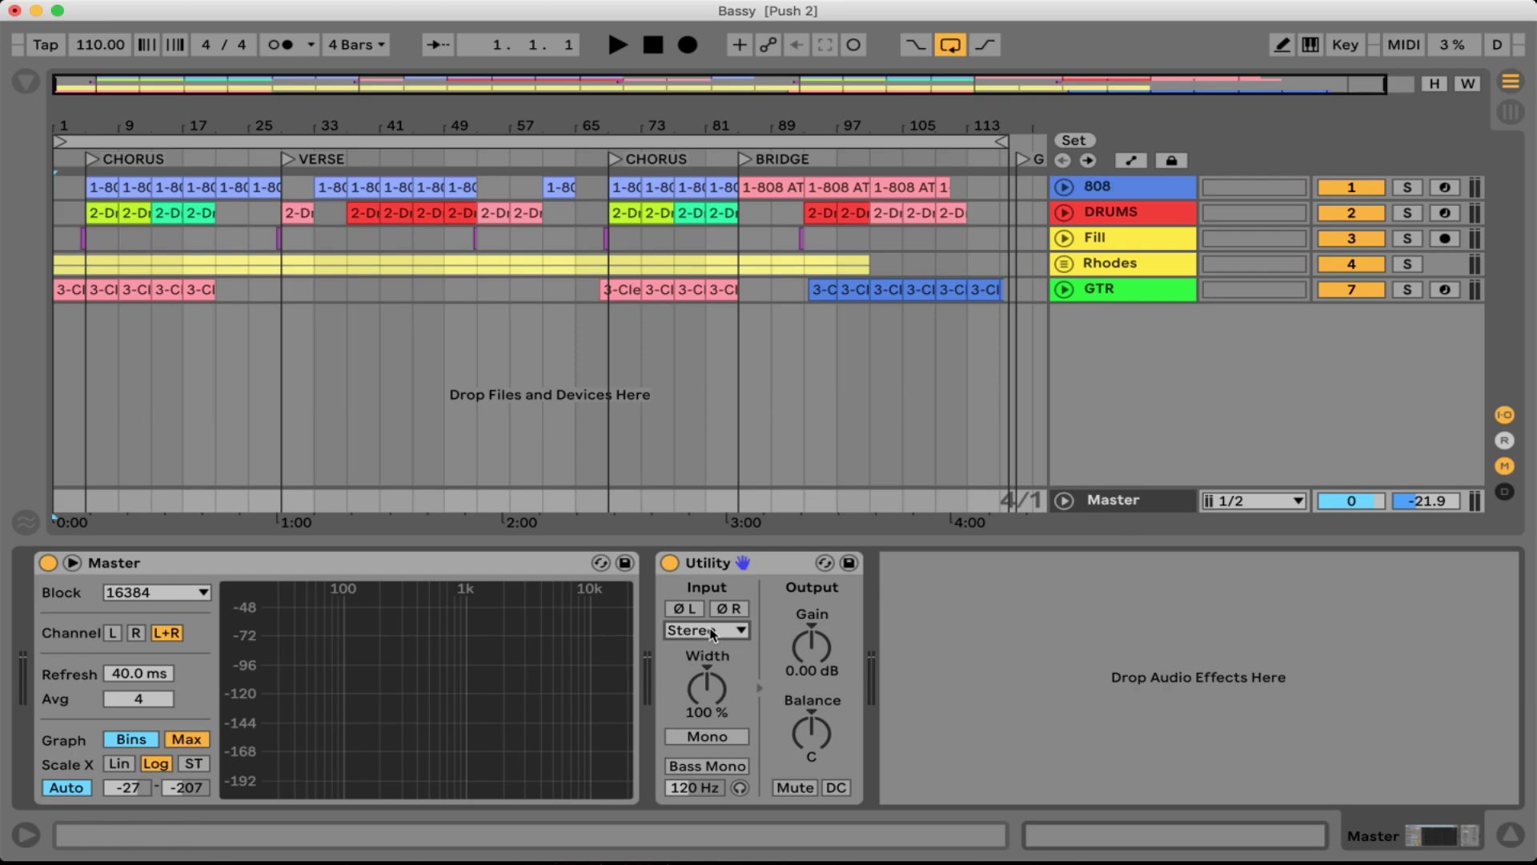
left_click(713, 632)
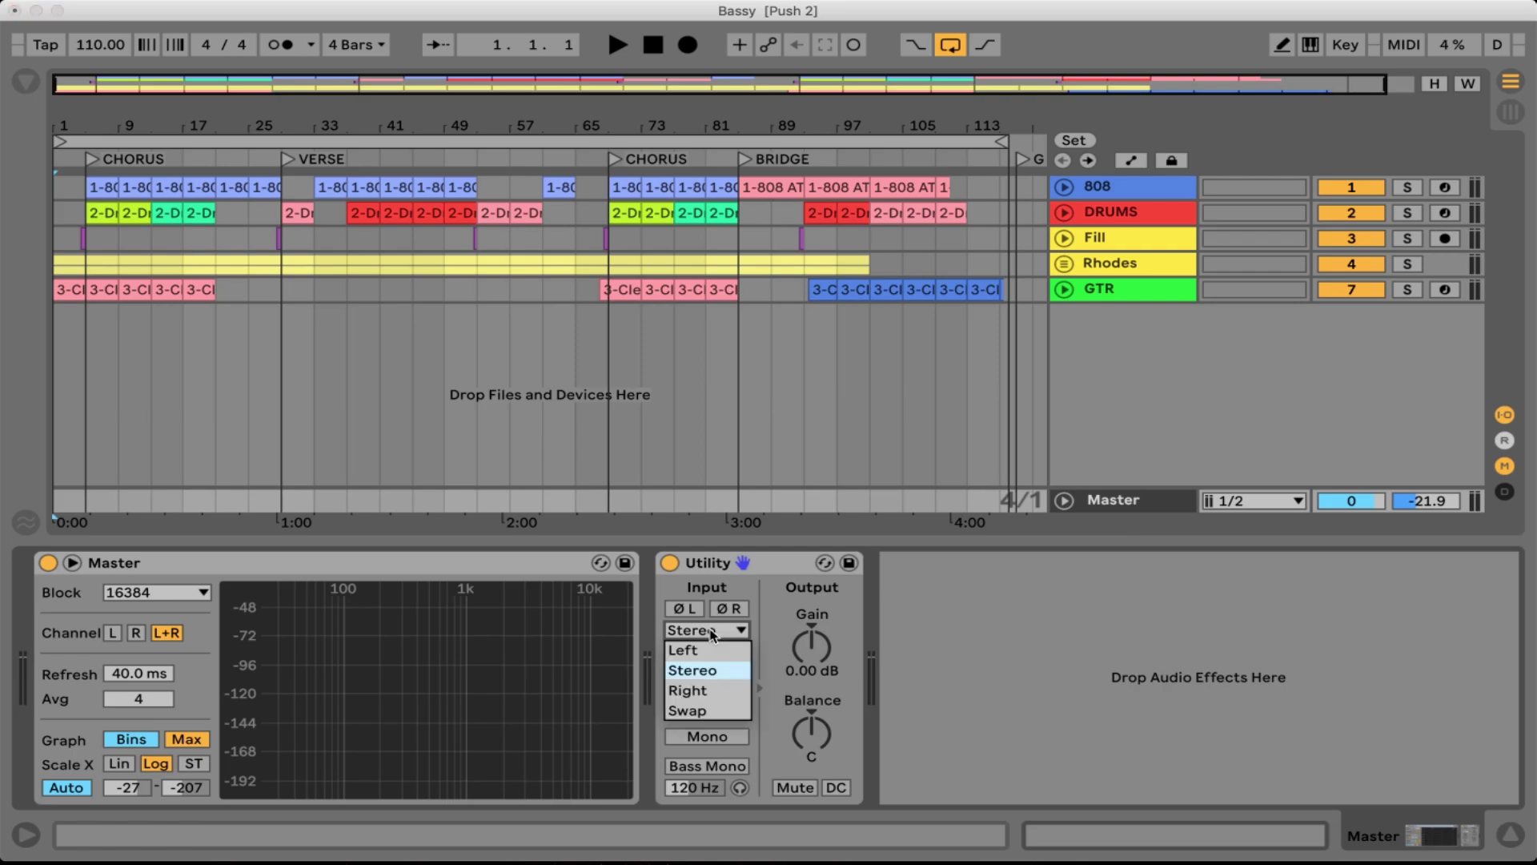
left_click(693, 671)
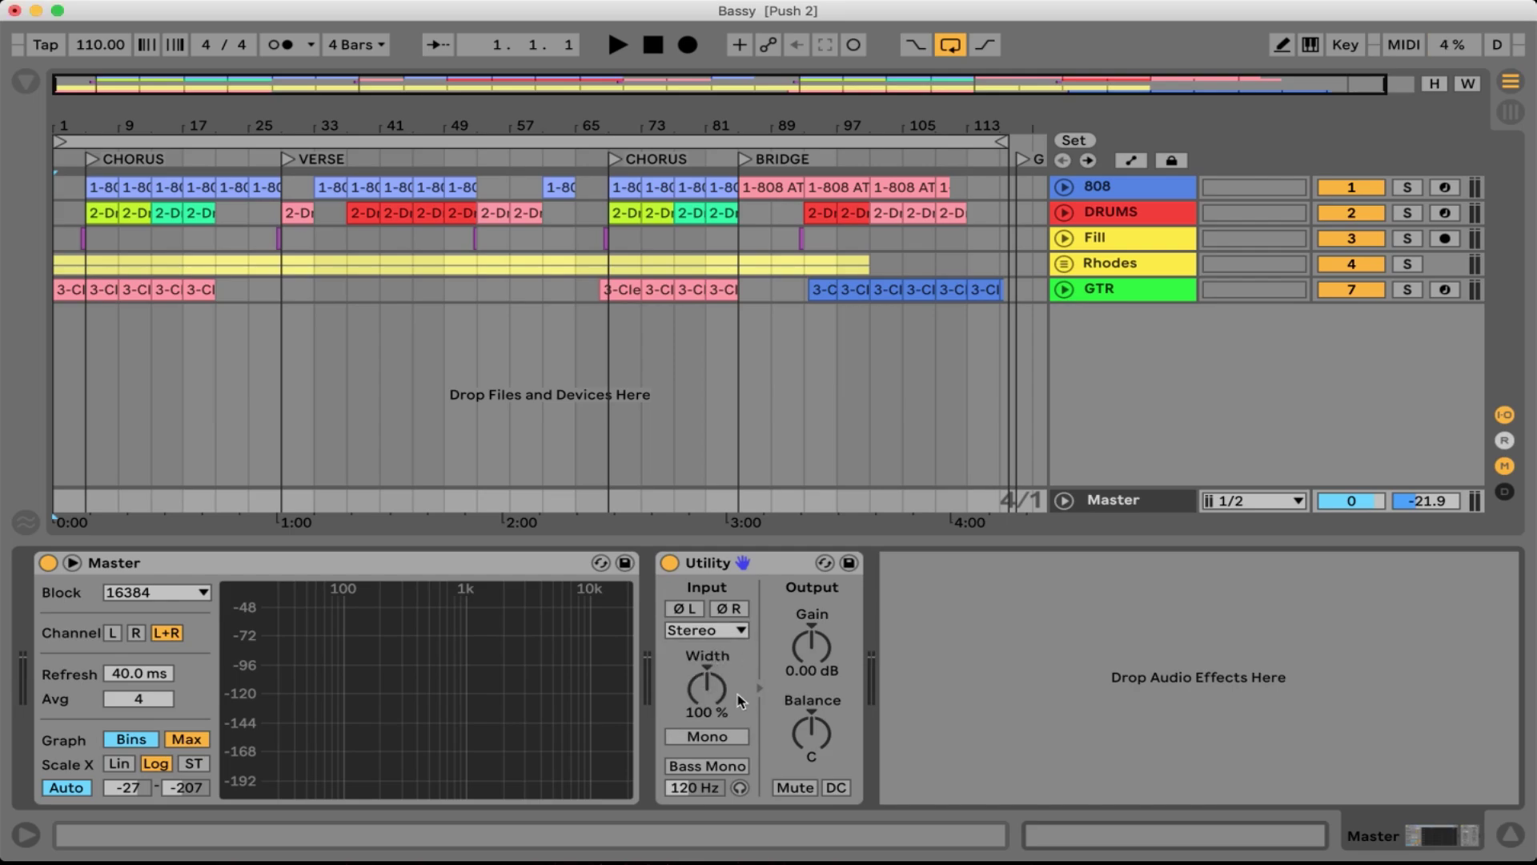
Switch Width to Mid/Side mode and sweep M/S Balance to full mid, then back to full side
right_click(708, 698)
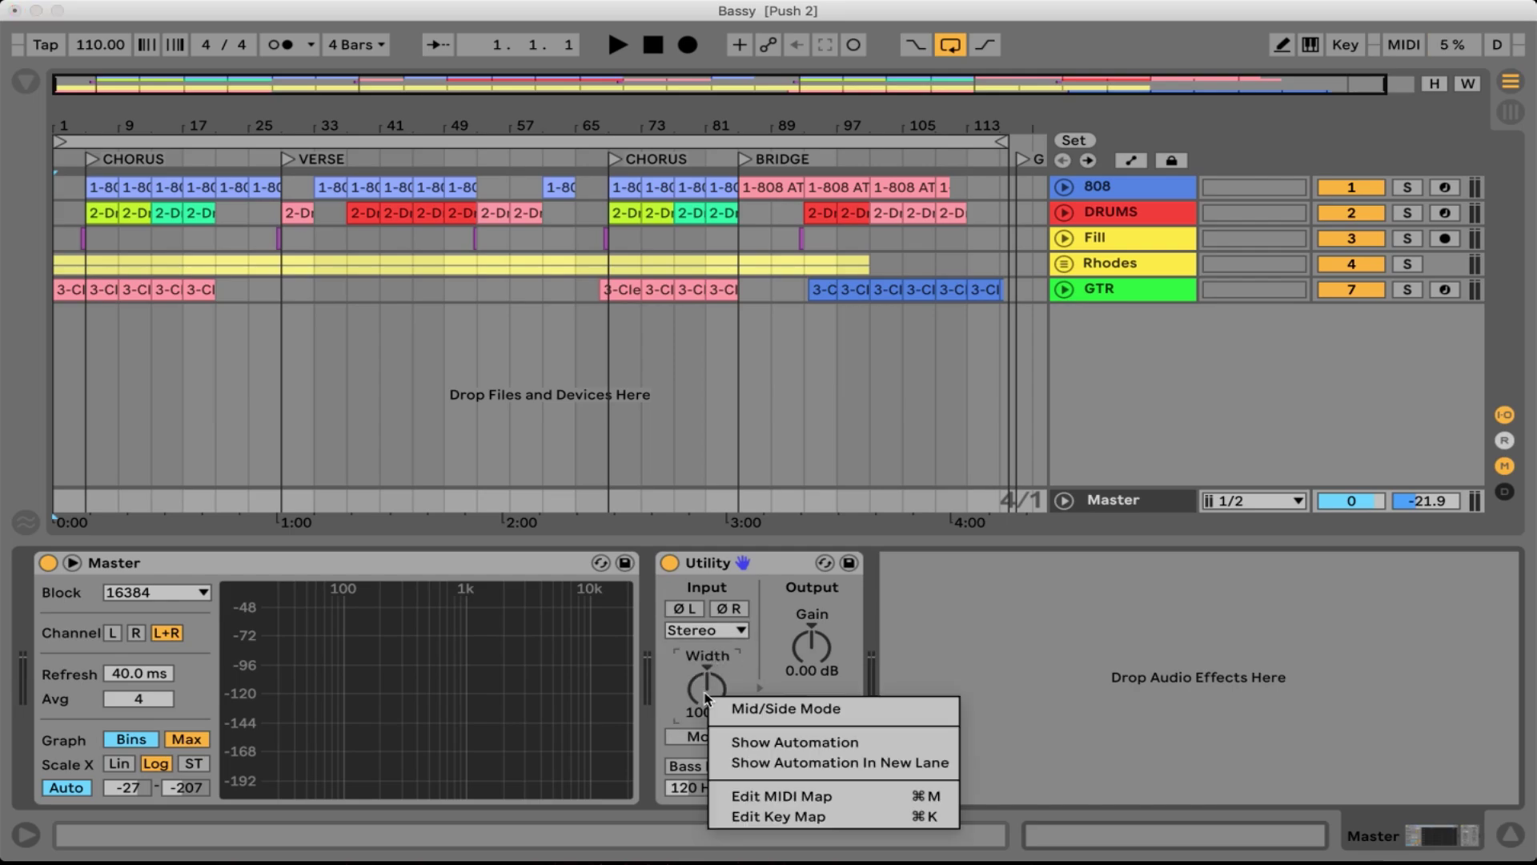
left_click(751, 709)
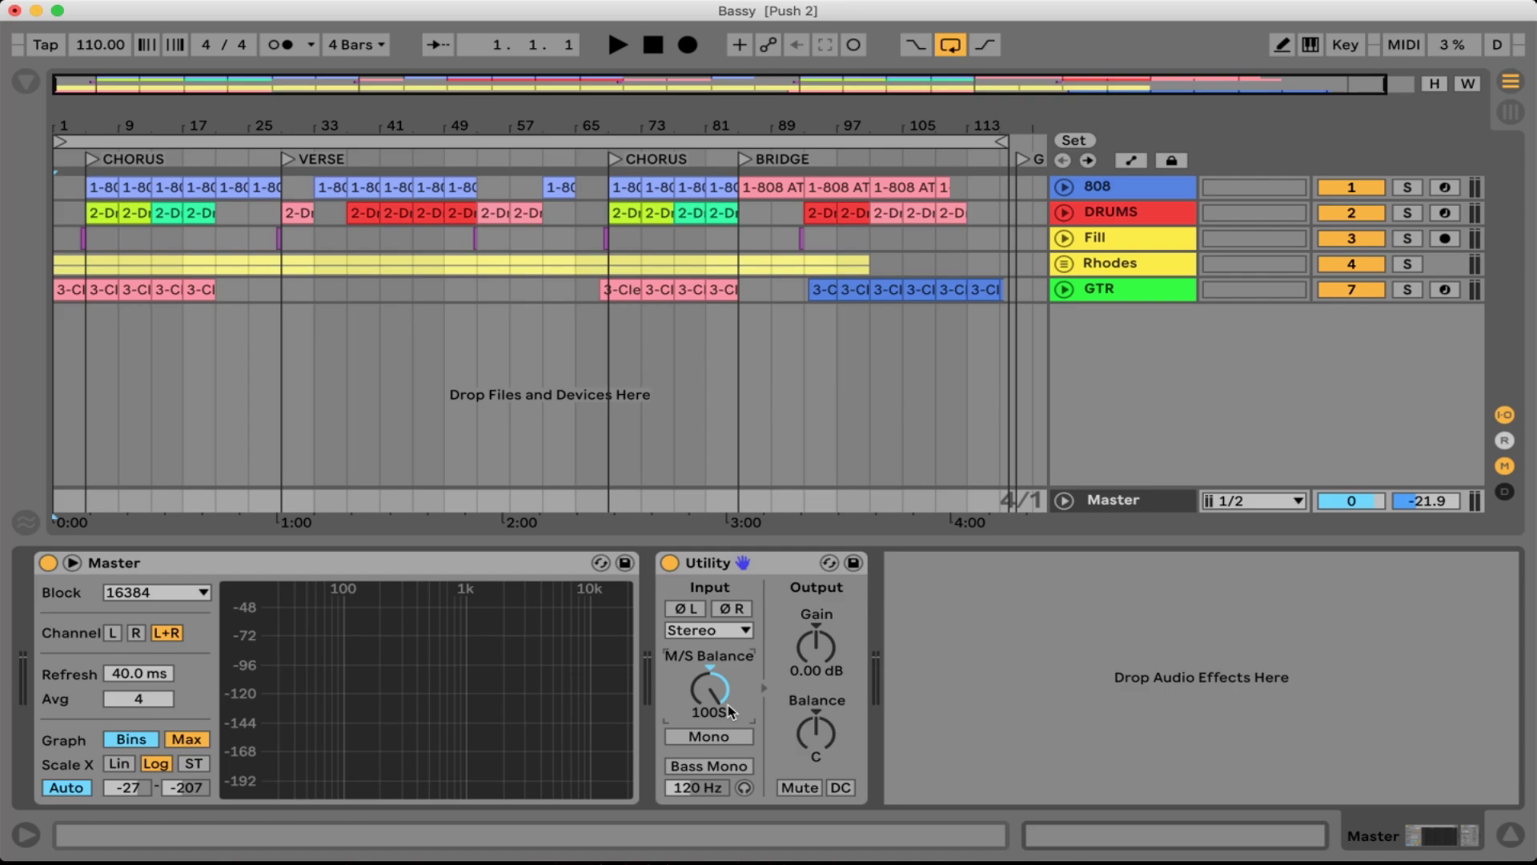
left_click_drag(728, 709, 677, 701)
left_click_drag(710, 701, 720, 731)
Play from near bar 13 and, on the Master, sweep M/S Balance from side to mid and back to centre
key("space")
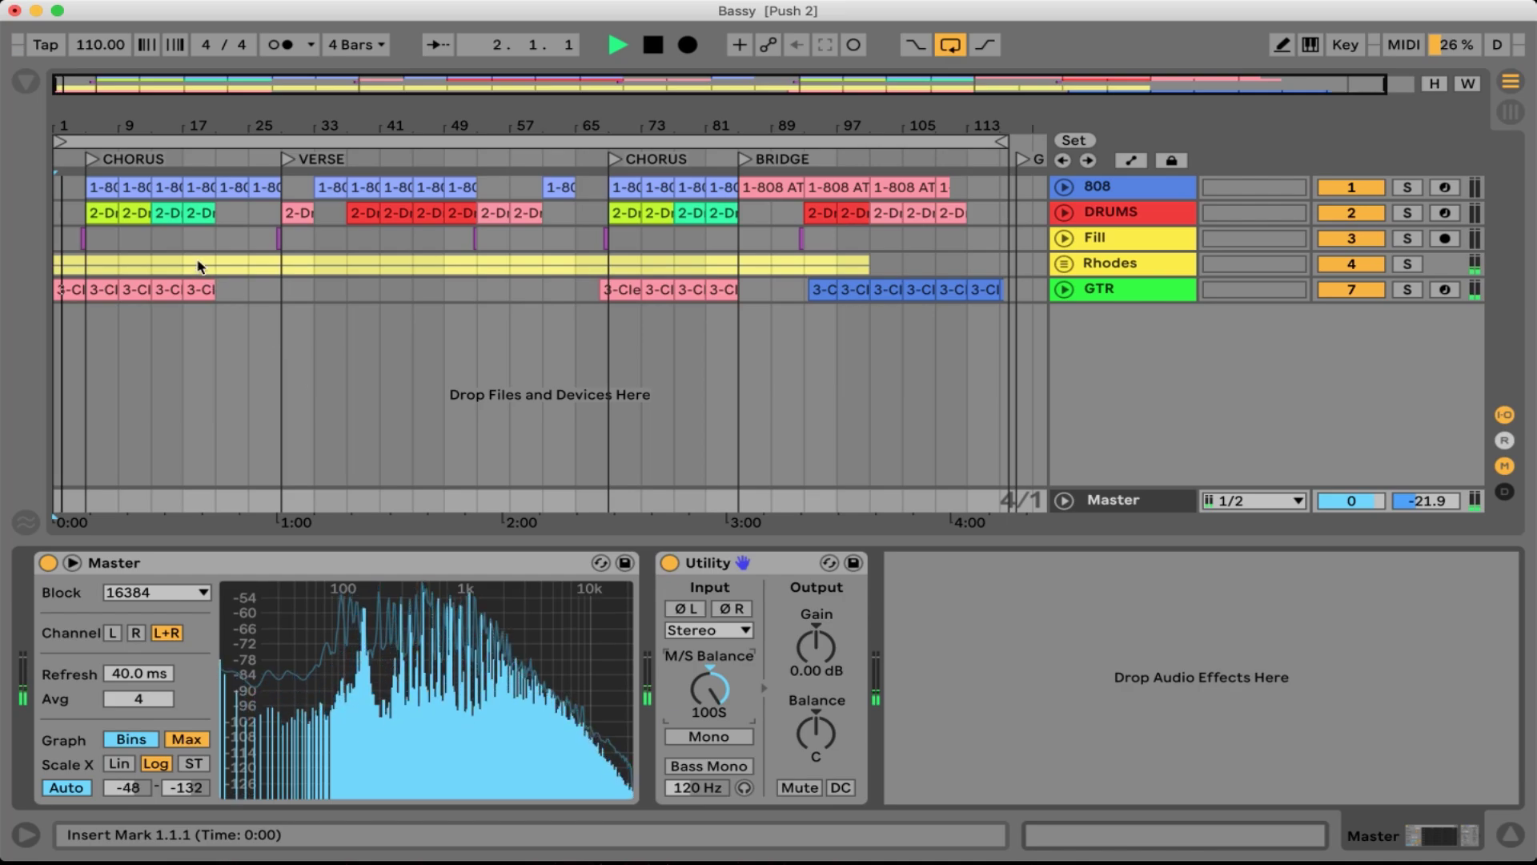
left_click(156, 241)
left_click(1083, 503)
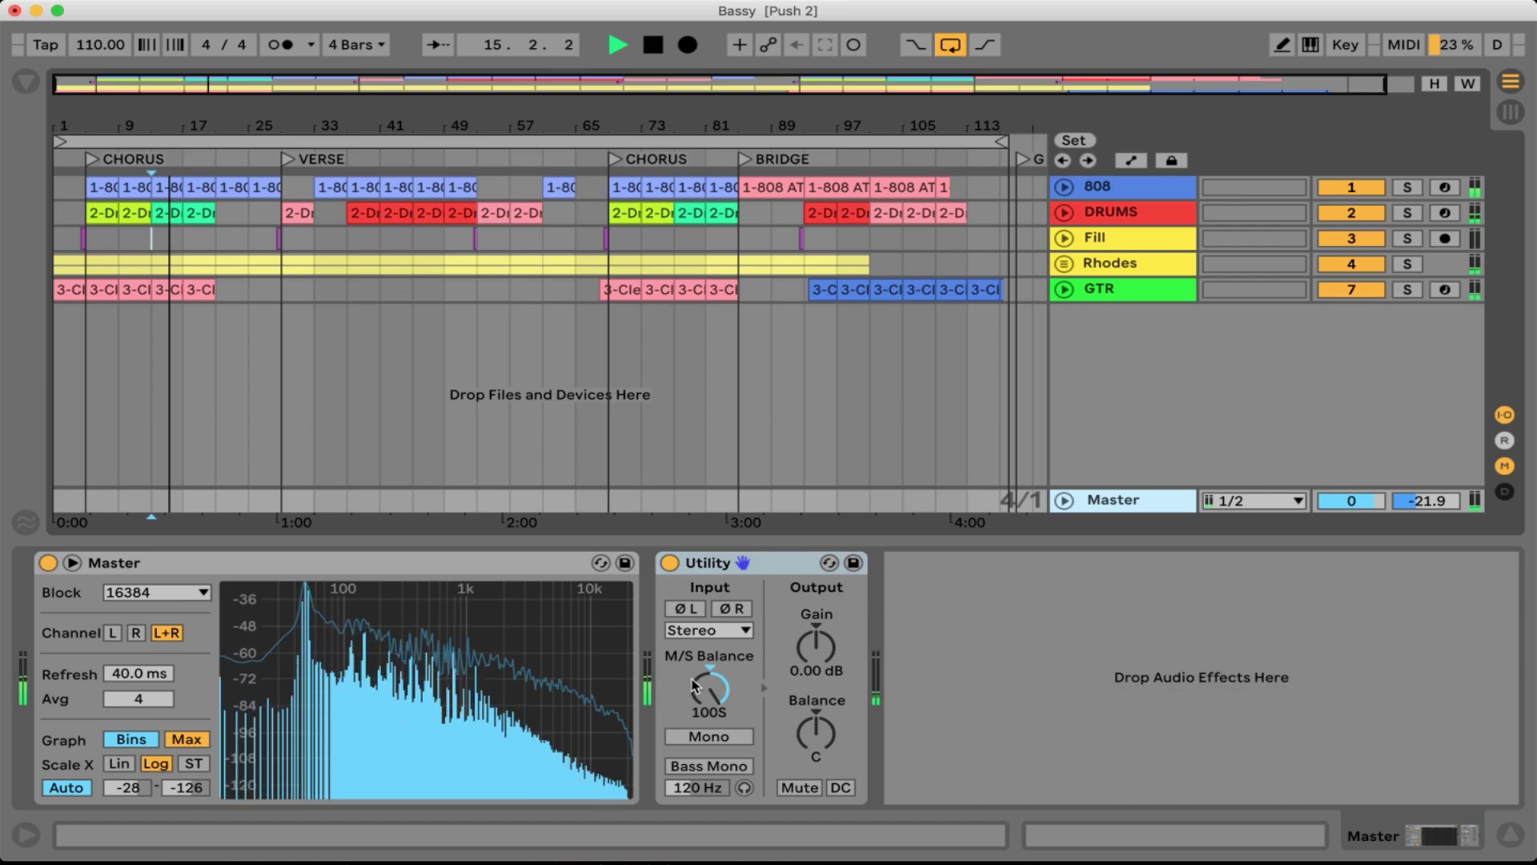
left_click(714, 693)
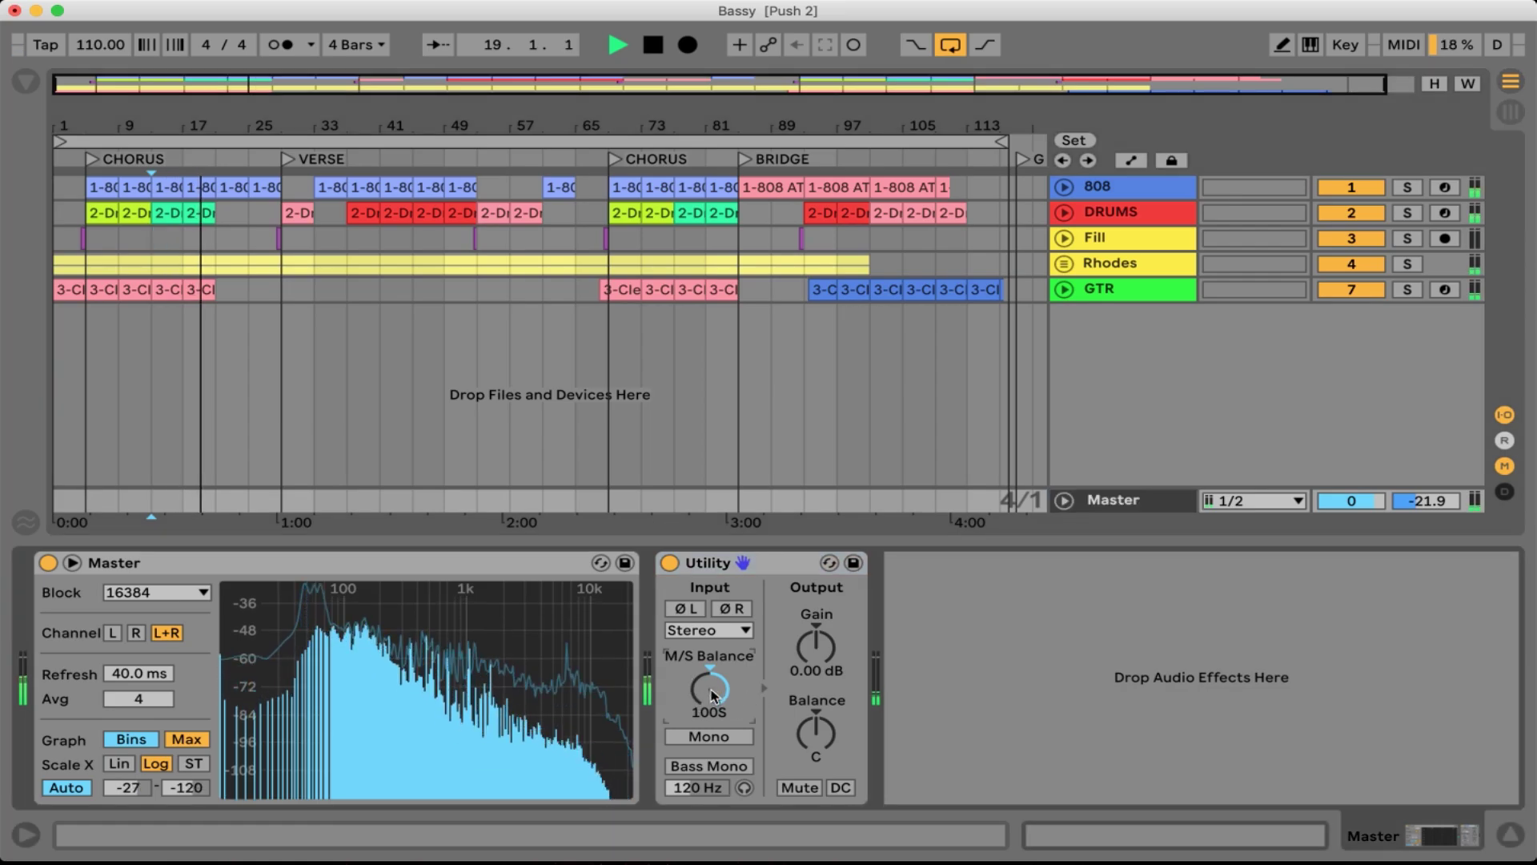
left_click_drag(715, 693, 714, 694)
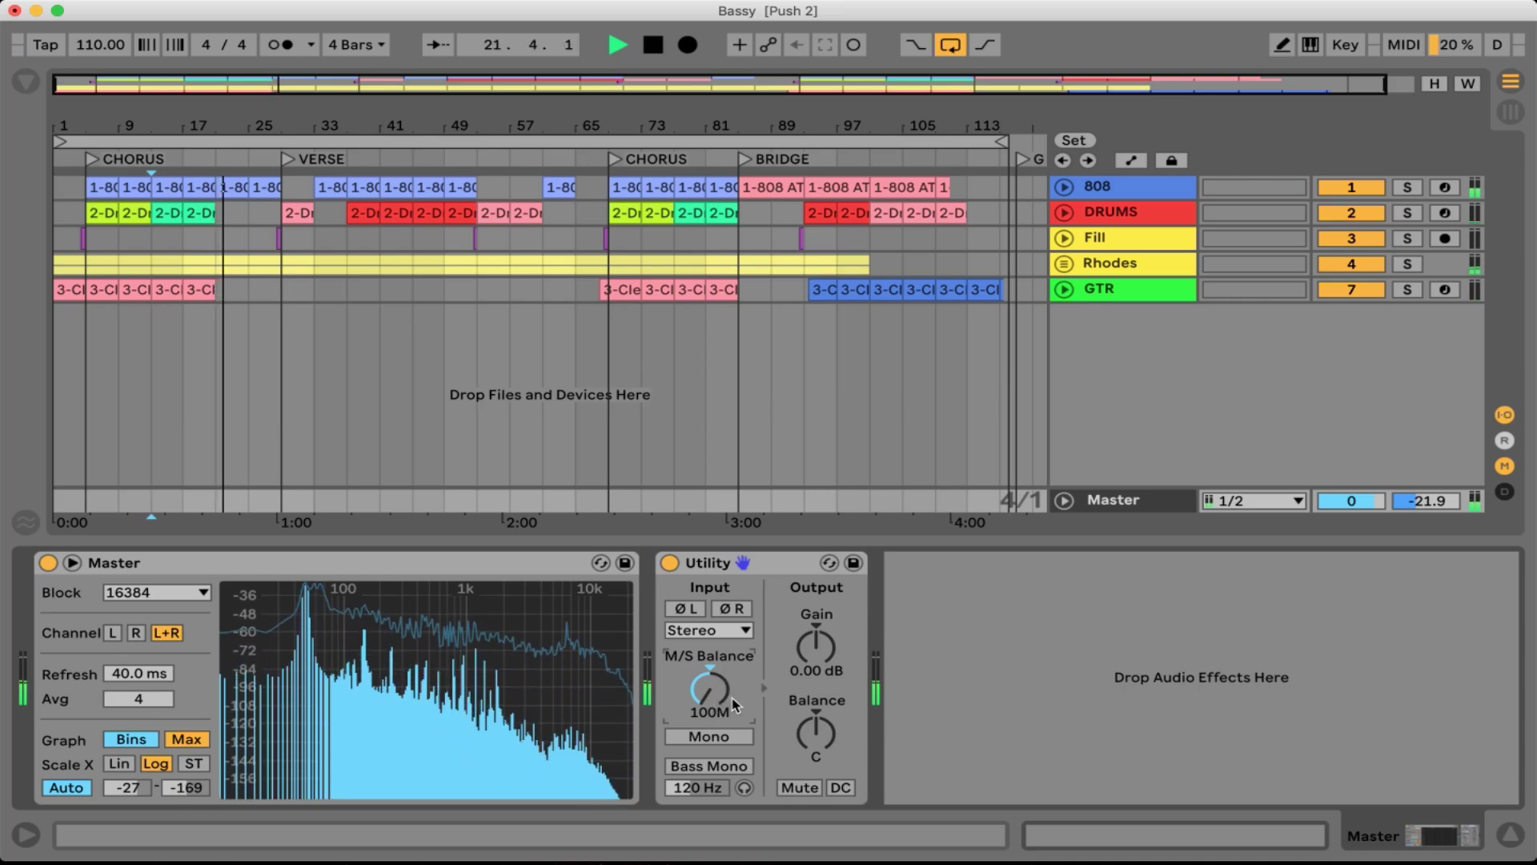
left_click_drag(734, 705, 716, 693)
Turn Mid/Side Mode off so the control returns to Width
right_click(715, 693)
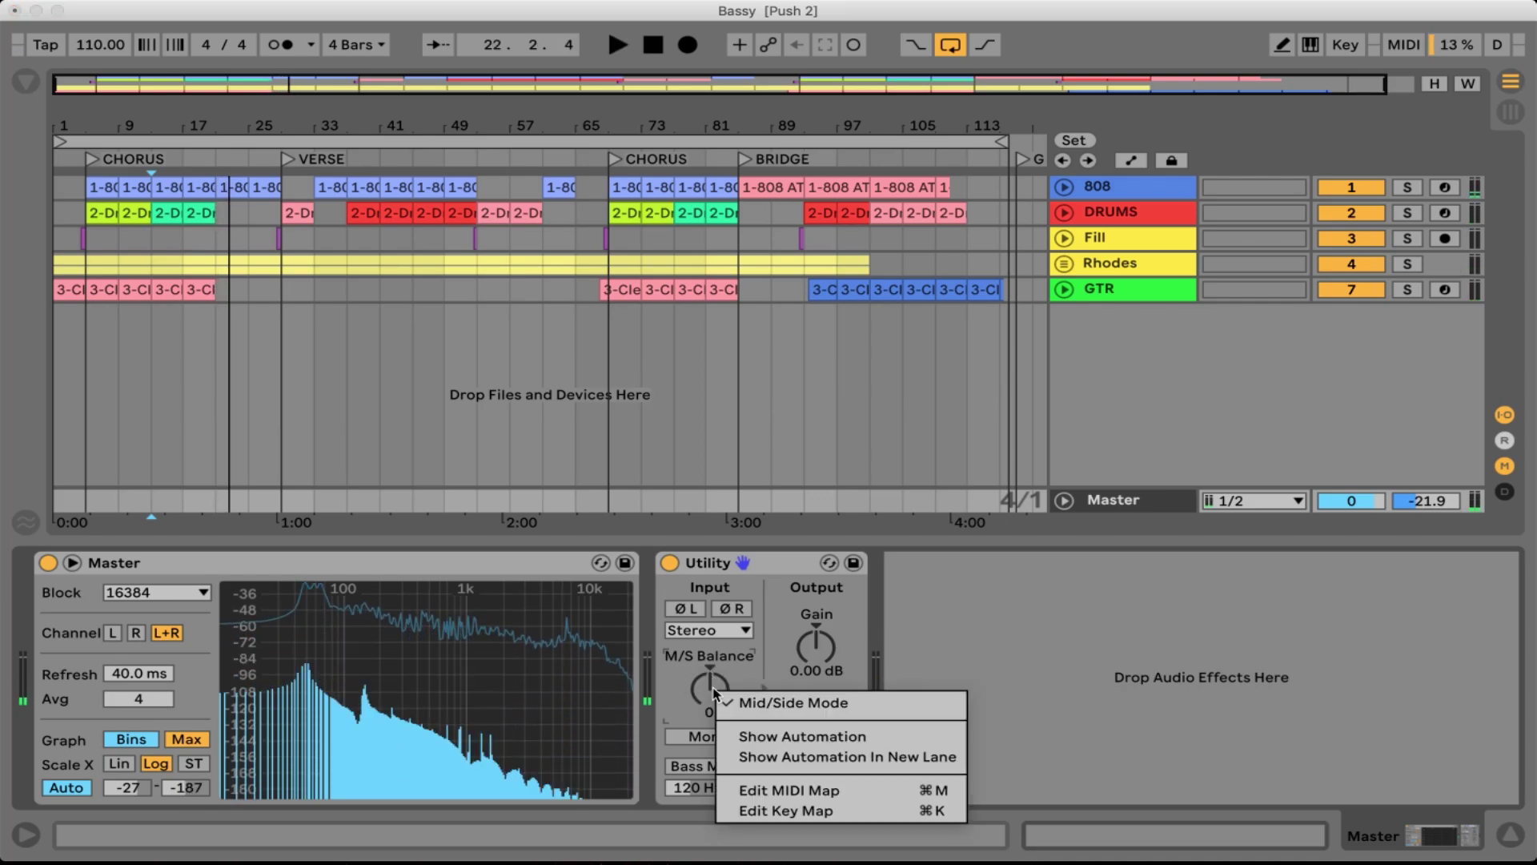
left_click(752, 703)
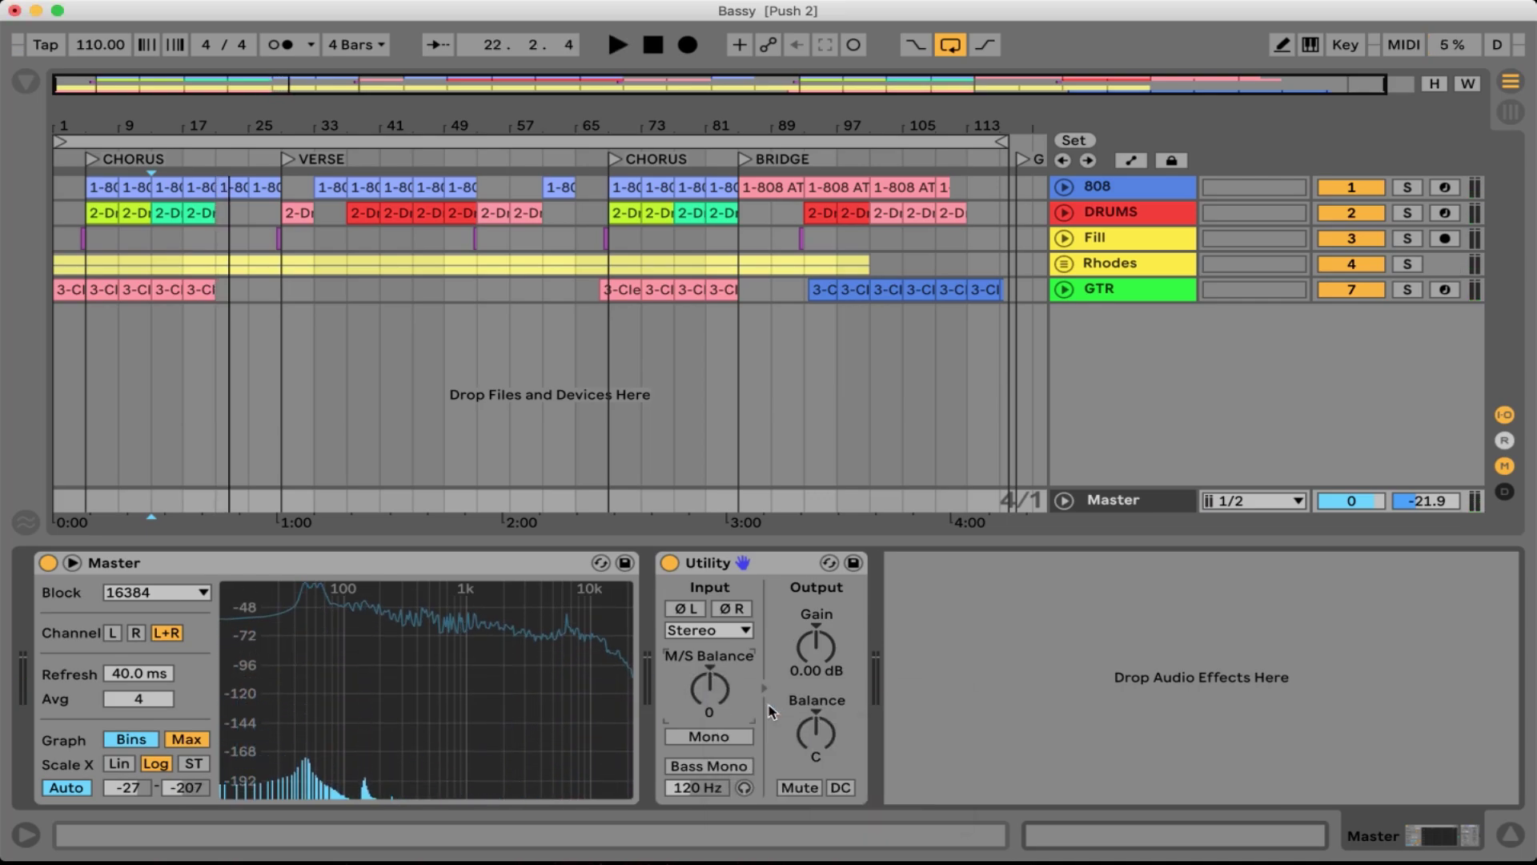
right_click(697, 694)
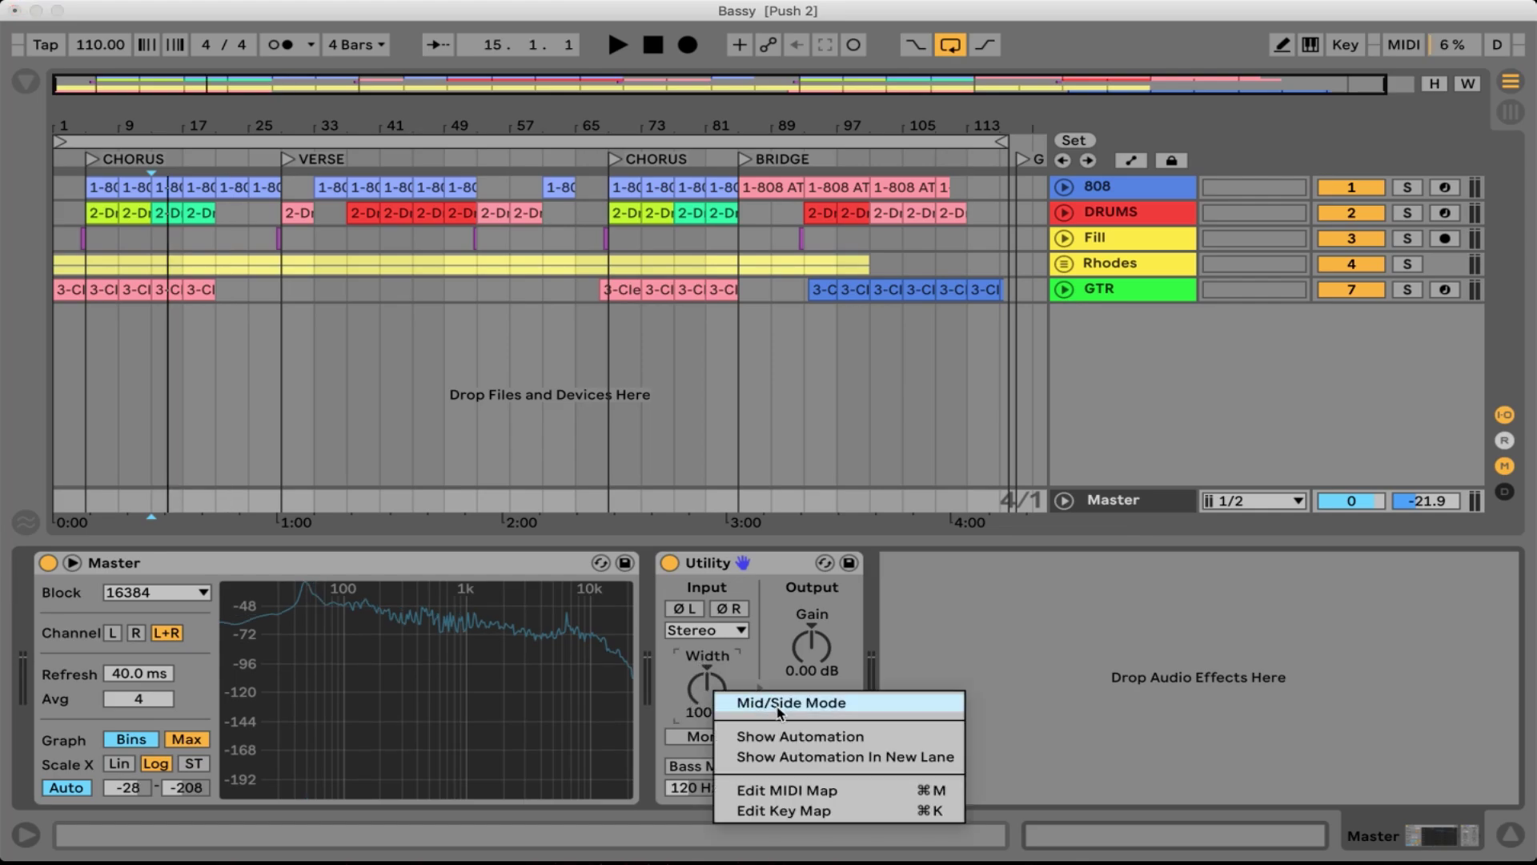
left_click(701, 694)
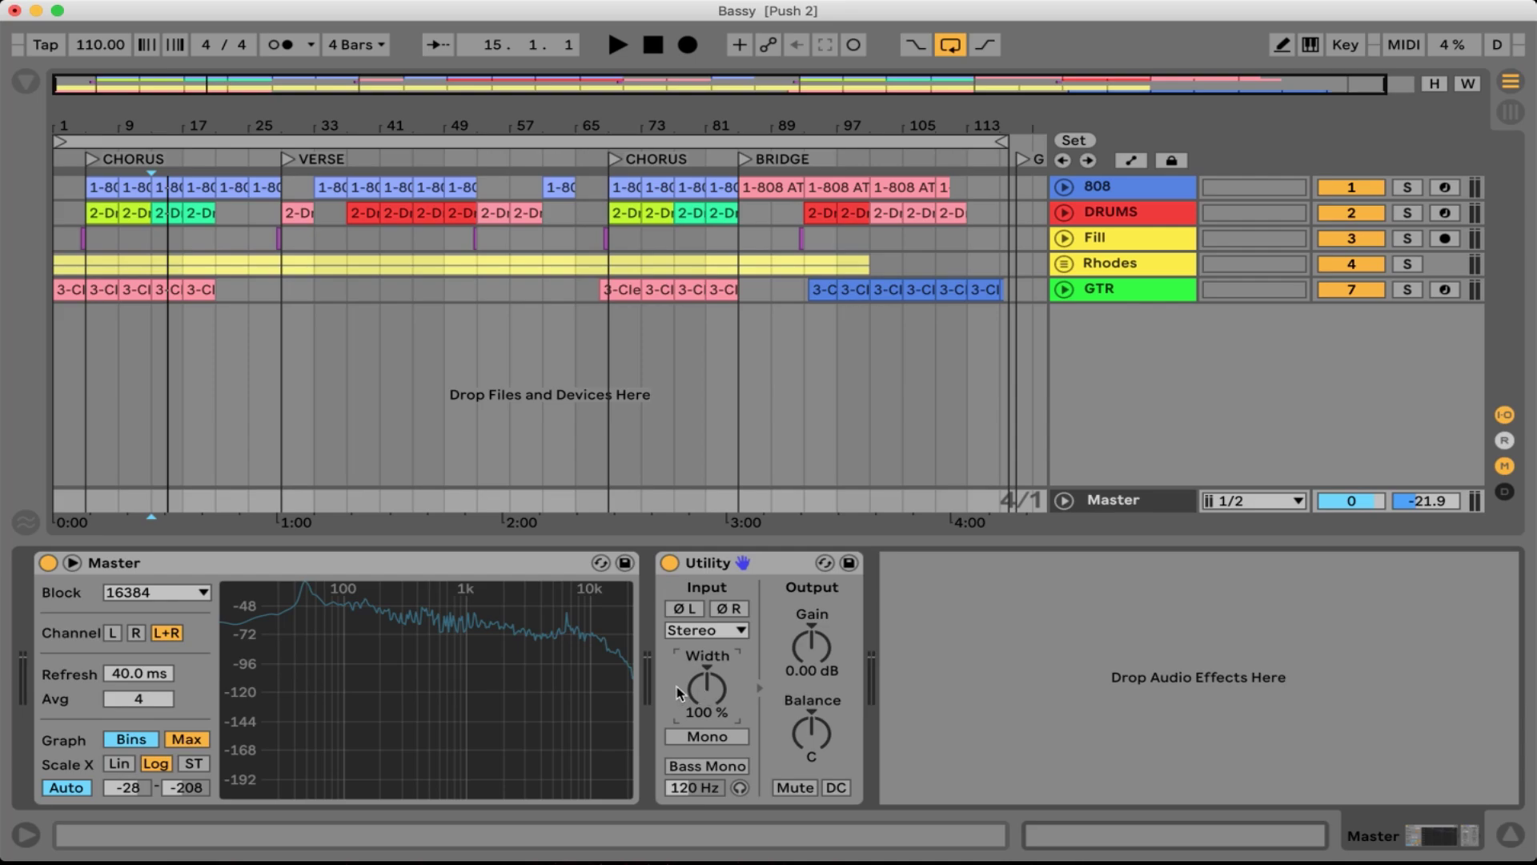
During playback, collapse the signal to mono and back, then reset Width to 100 %
key("space")
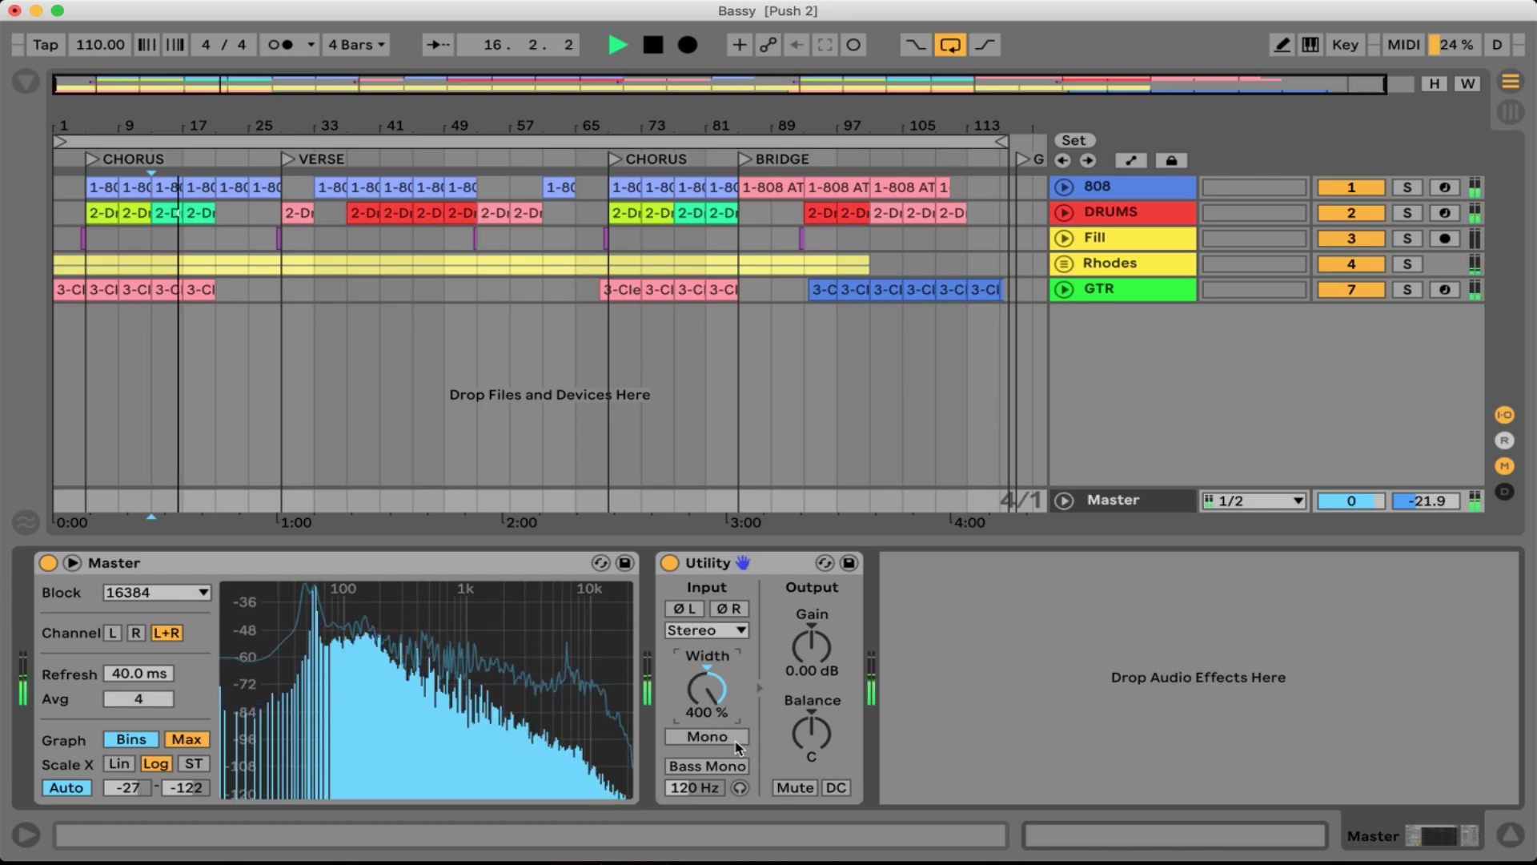
left_click(708, 741)
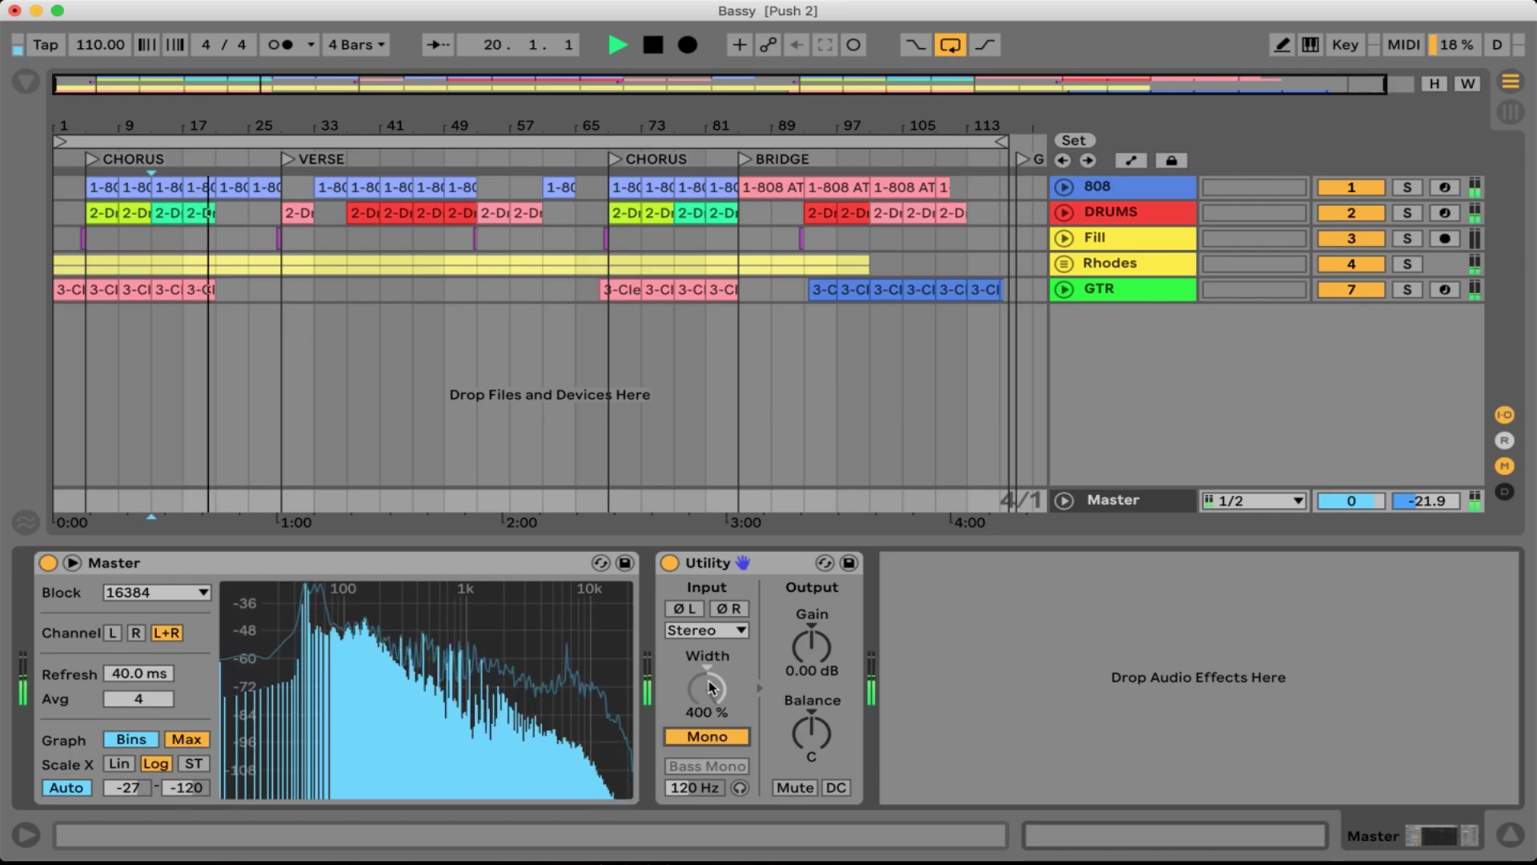
left_click(707, 735)
left_click(709, 681)
key("Delete")
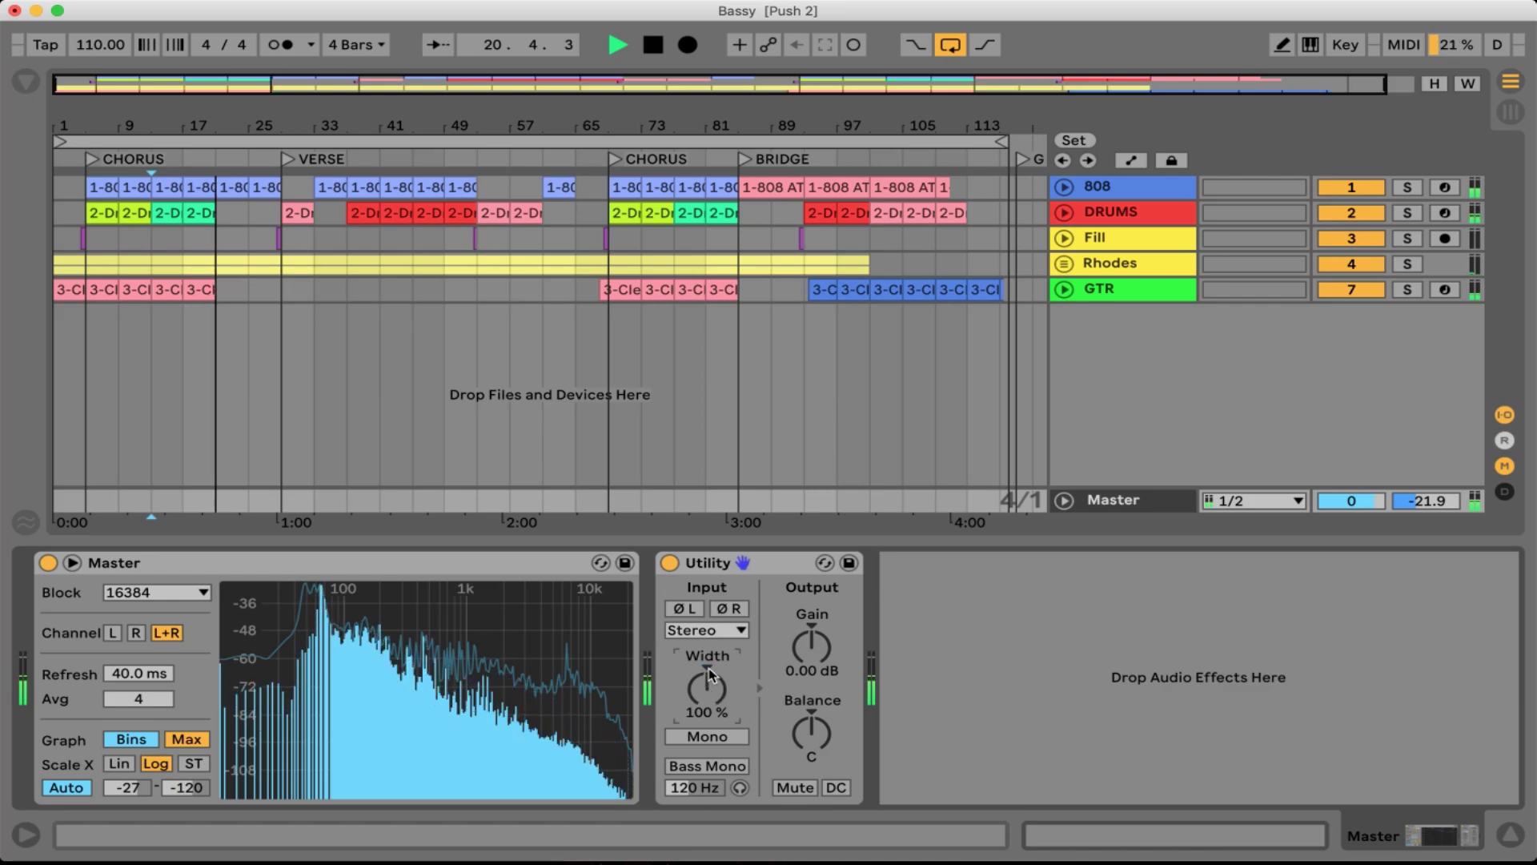
Toggle Mono on and off once more, leaving it off
key("space")
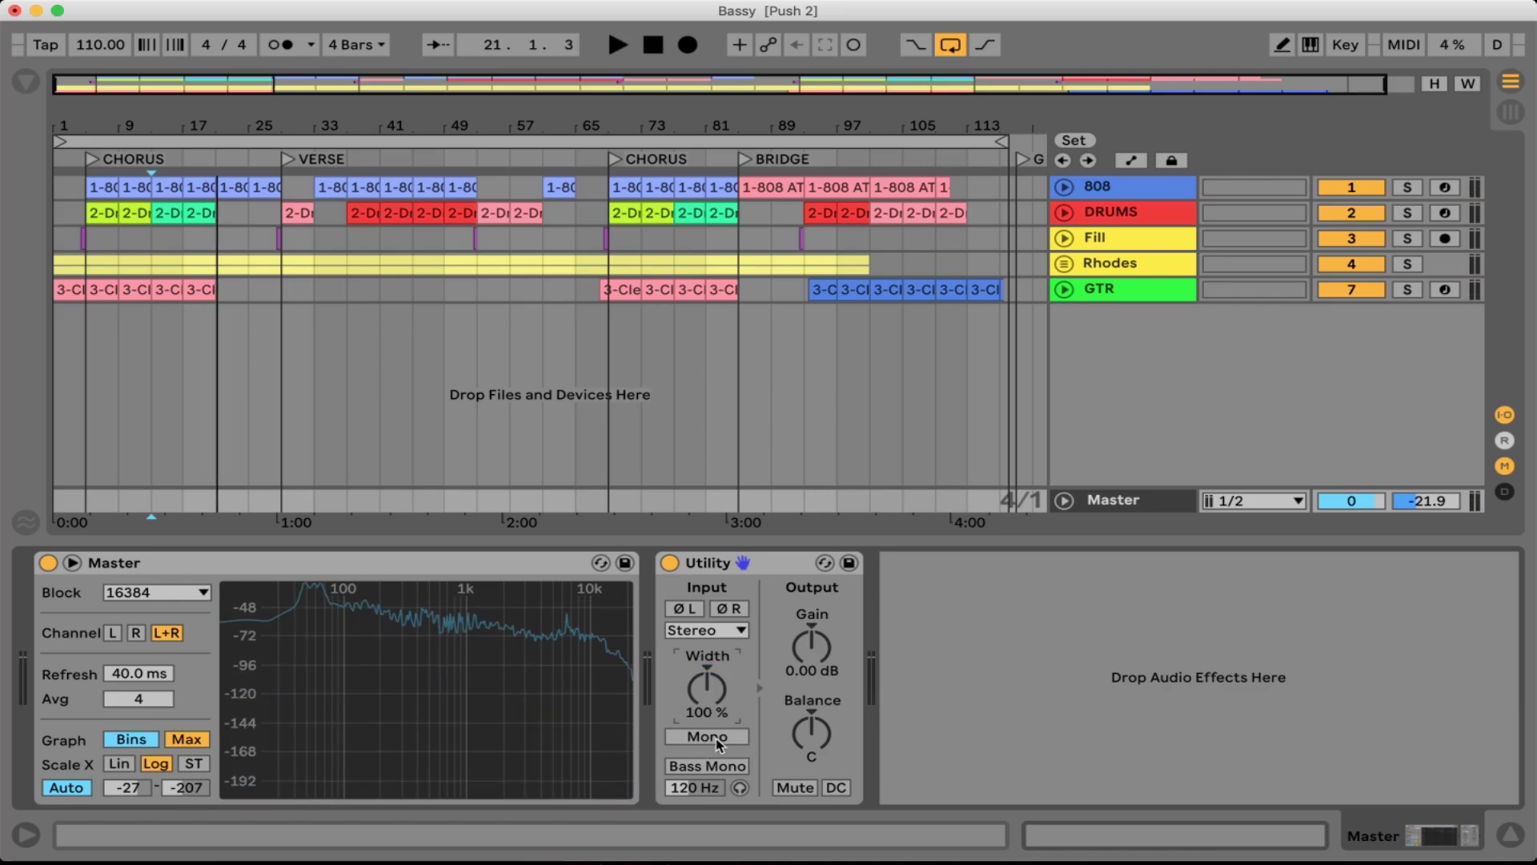
left_click(726, 742)
left_click(728, 744)
left_click(731, 751)
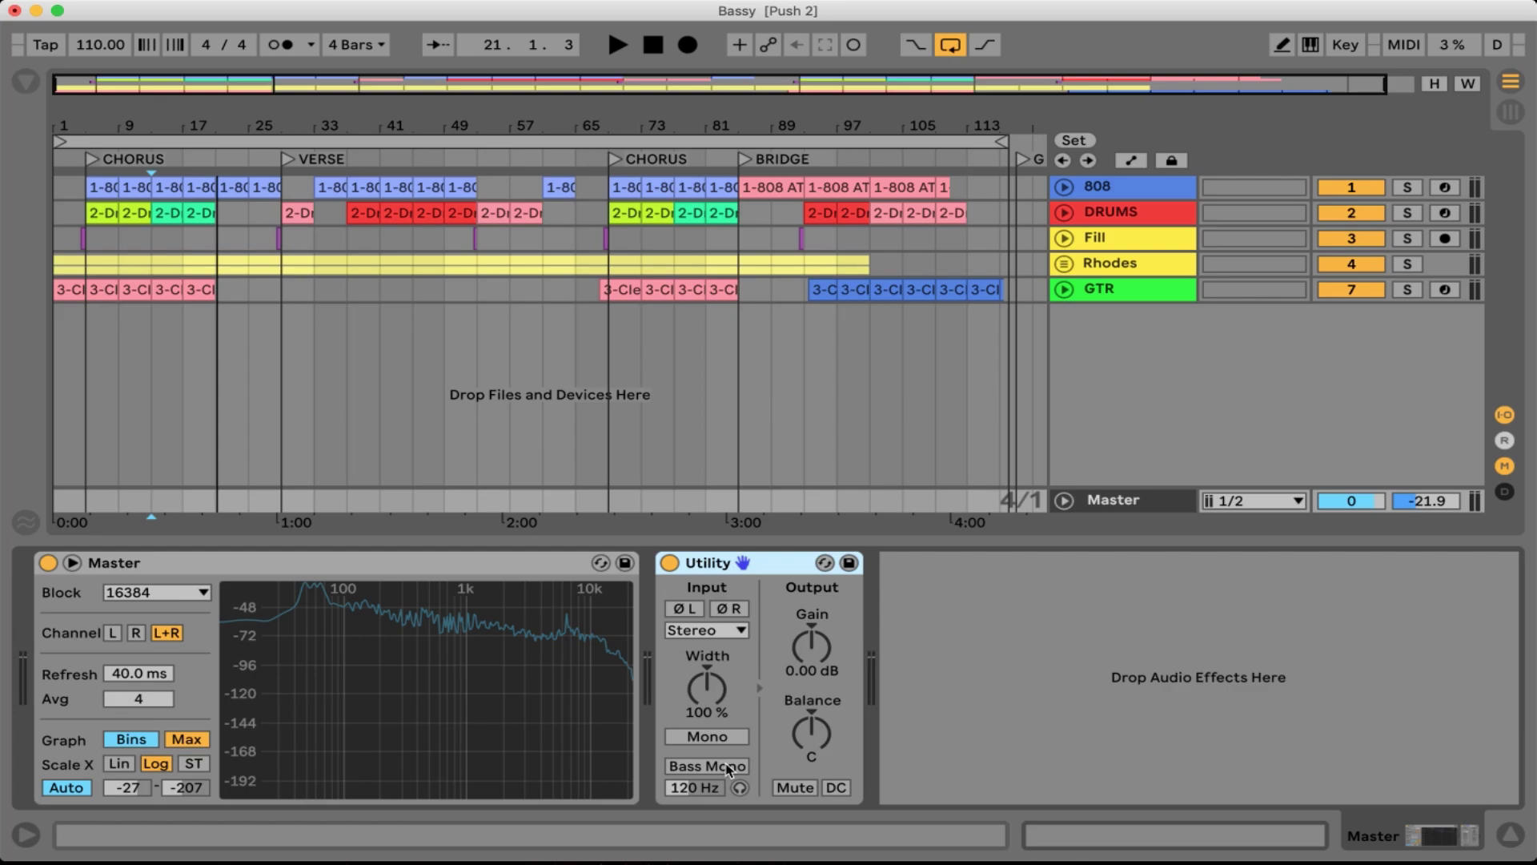
Enable Bass Mono on the Utility after nudging its crossover frequency down slightly
left_click_drag(698, 793, 698, 798)
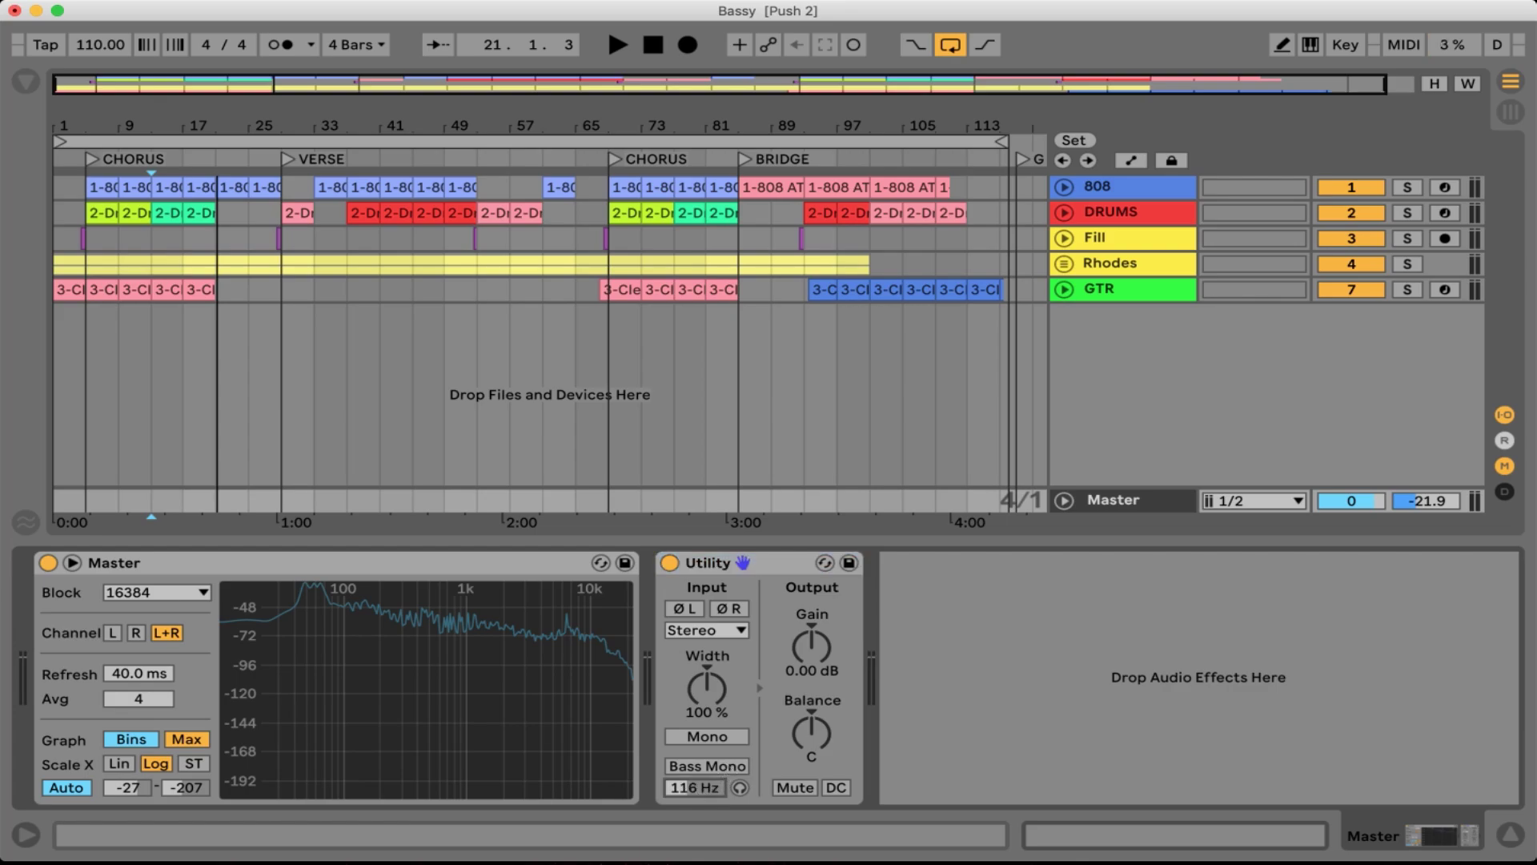
left_click(707, 766)
left_click(708, 793)
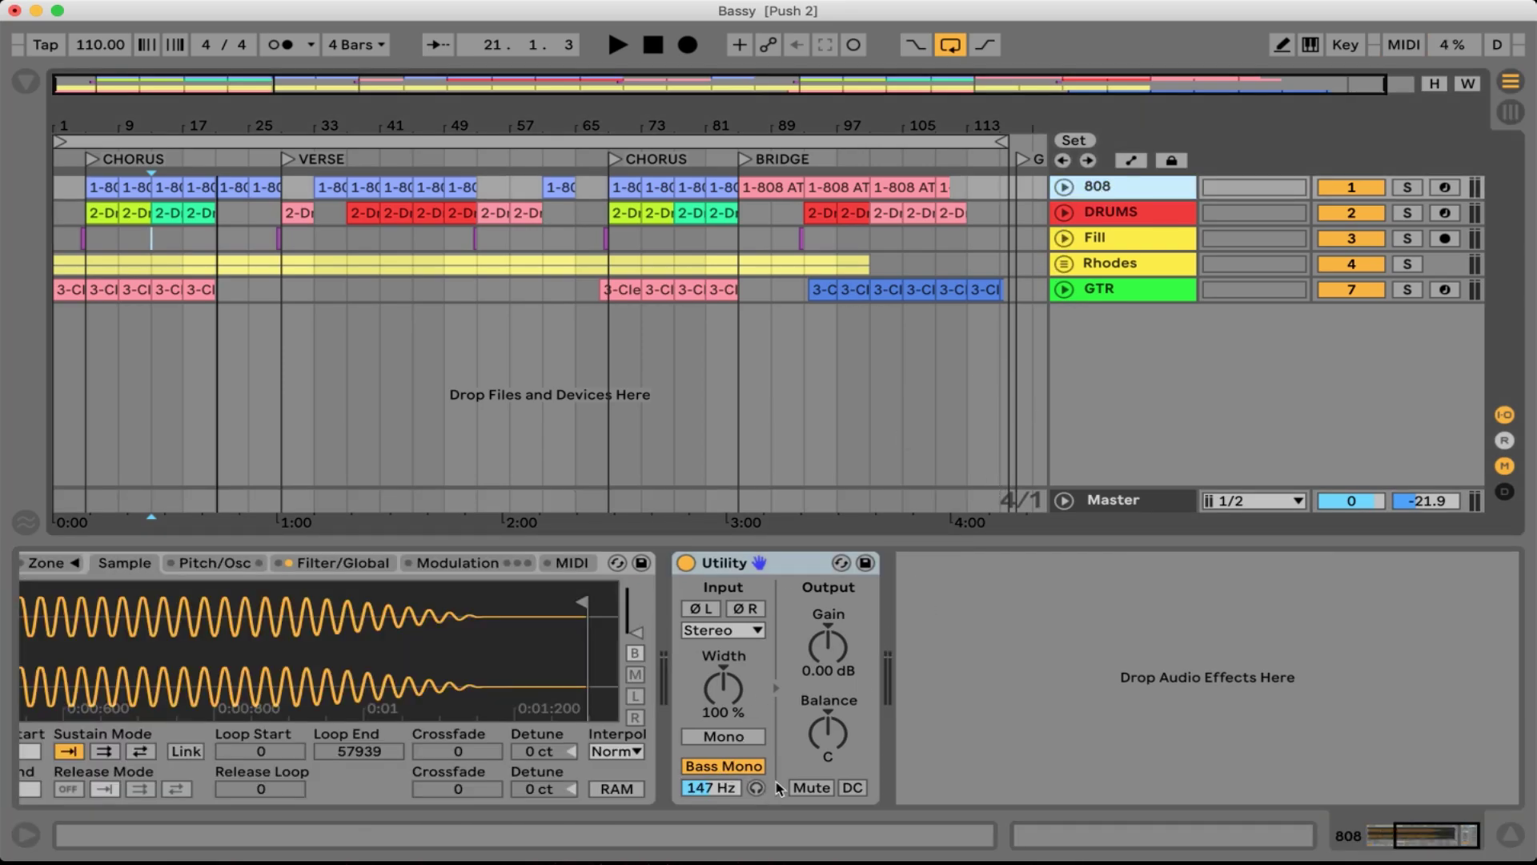
Solo the 808 track, play, audition the low band, and raise the crossover to 331 Hz
left_click(1408, 187)
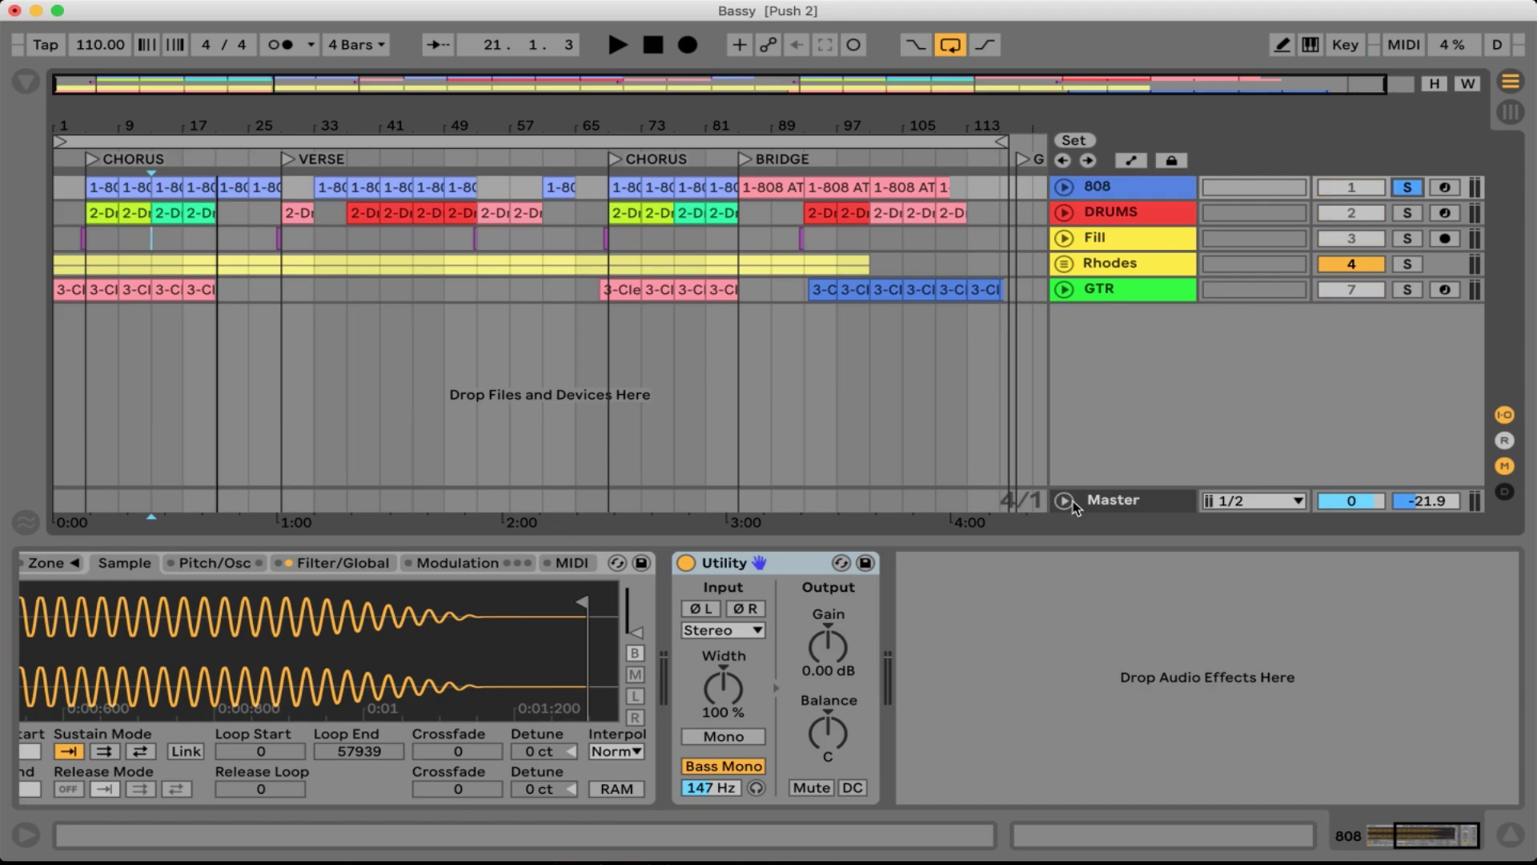
key("space")
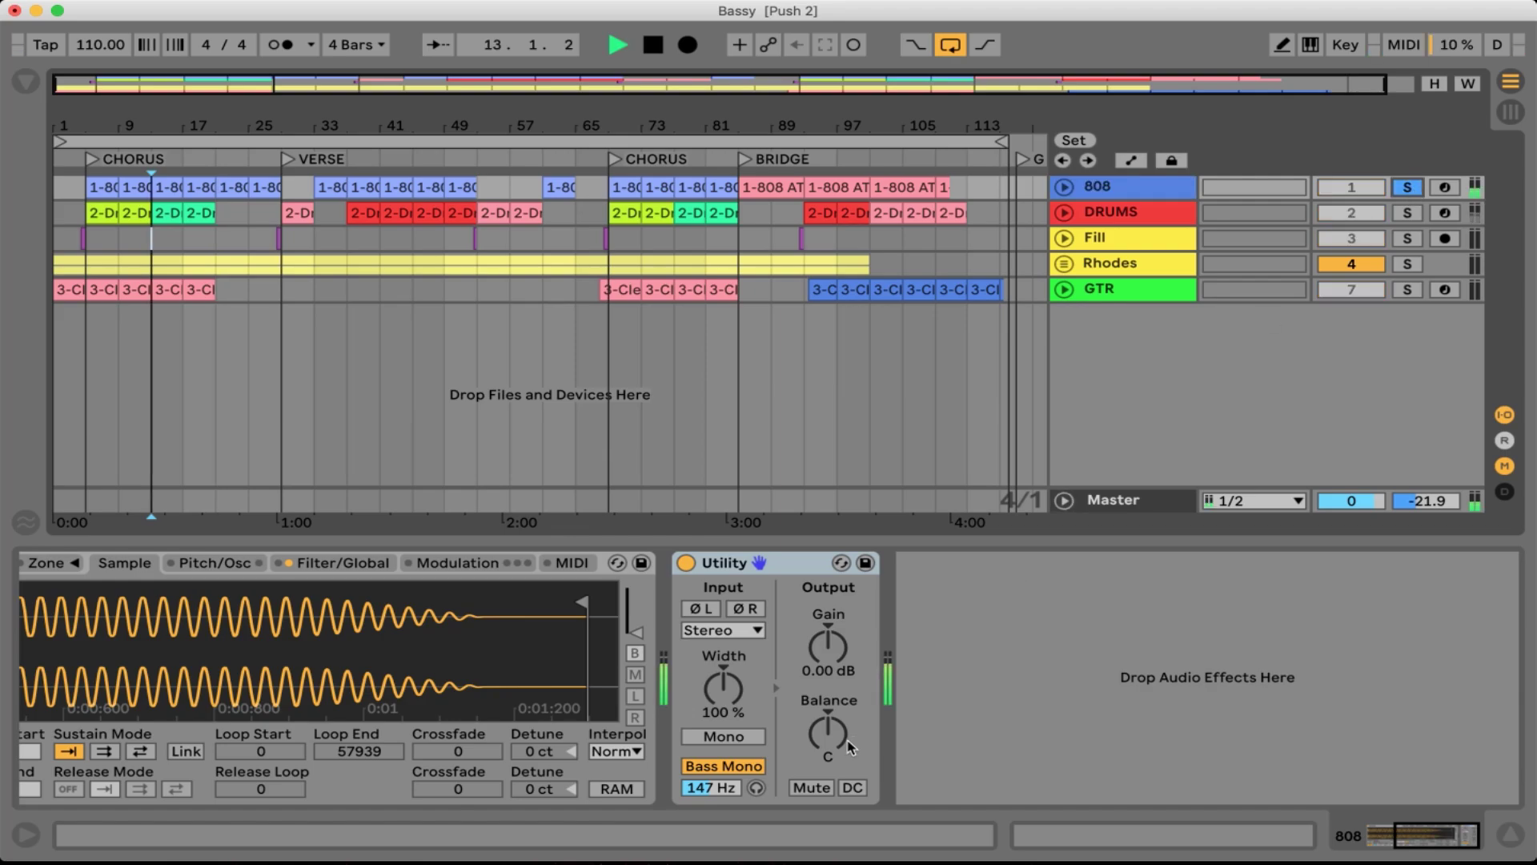
left_click(757, 789)
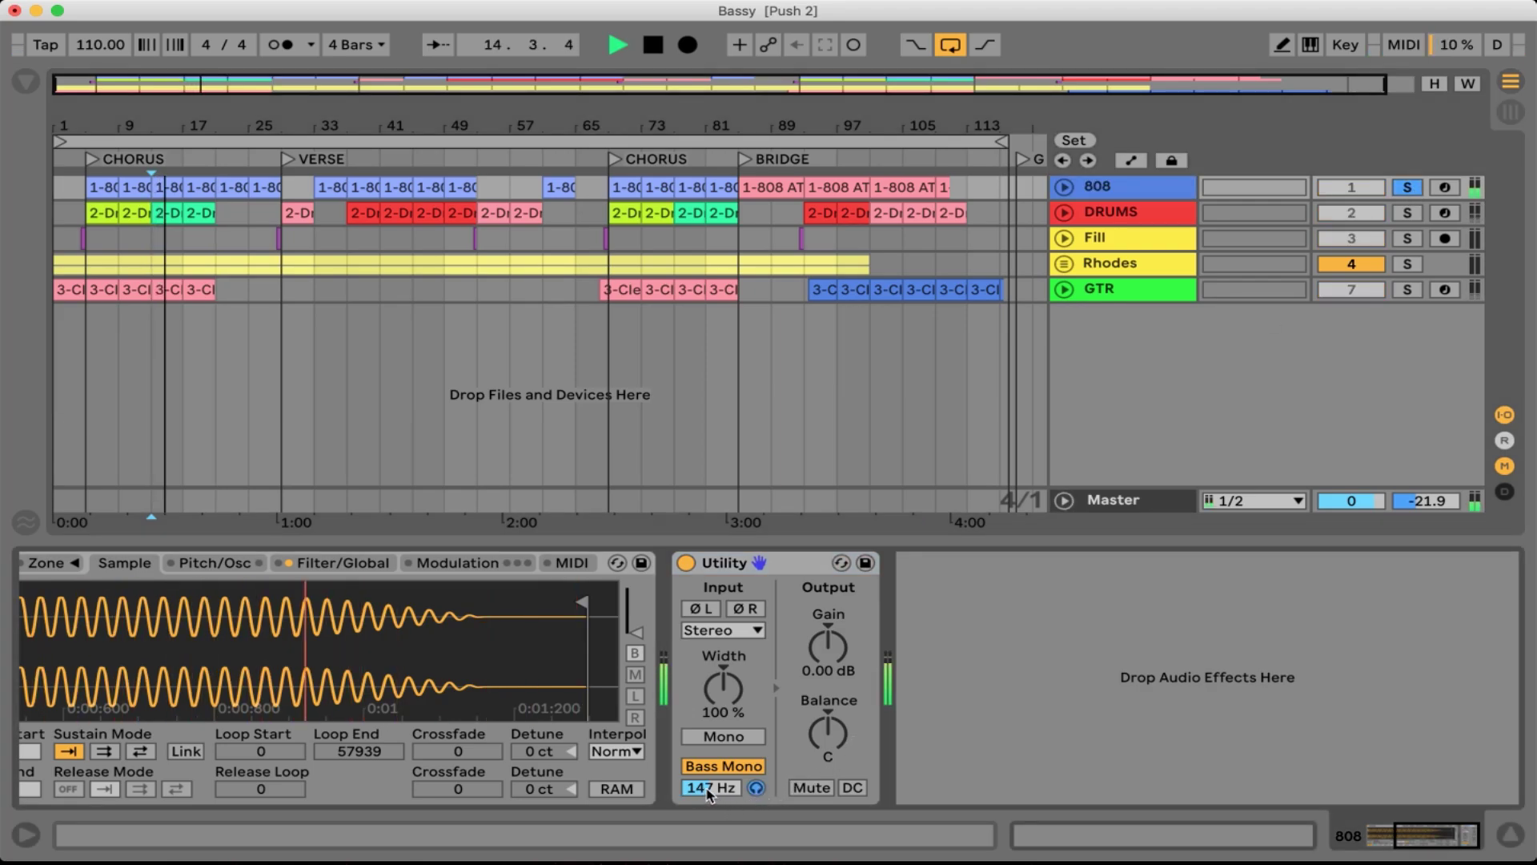
left_click_drag(709, 793, 710, 769)
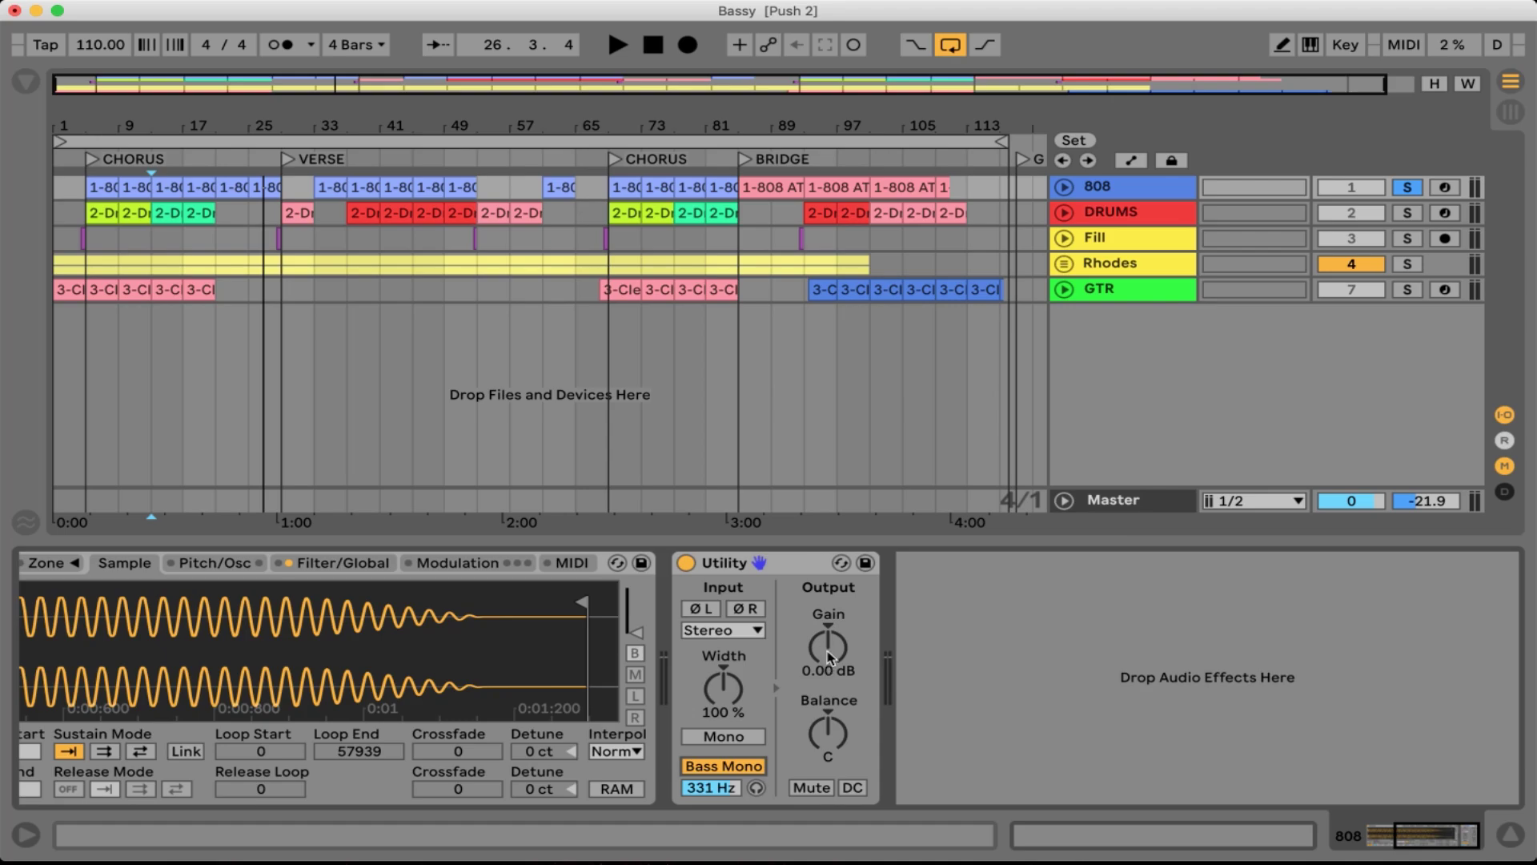
Pull output gain to about -16 dB and reset it, then pan to 50L and recentre the balance
left_click_drag(831, 657, 831, 687)
key("BackSpace")
left_click(835, 730)
left_click_drag(829, 731, 831, 672)
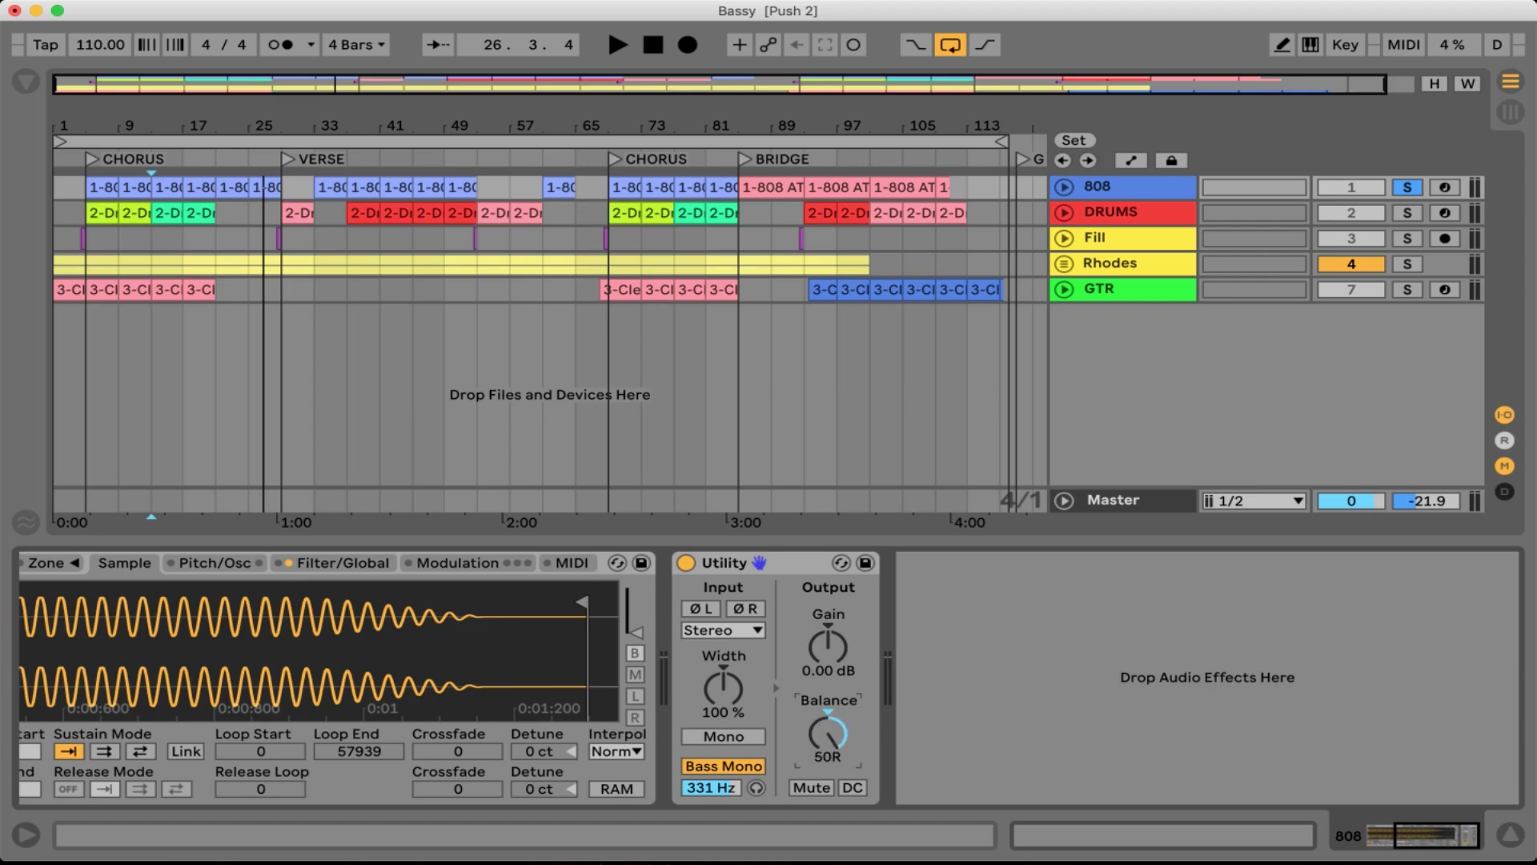
scroll(833, 735, "down", 2)
key("BackSpace")
Mute and unmute the Utility, then turn on DC offset filtering
left_click(817, 788)
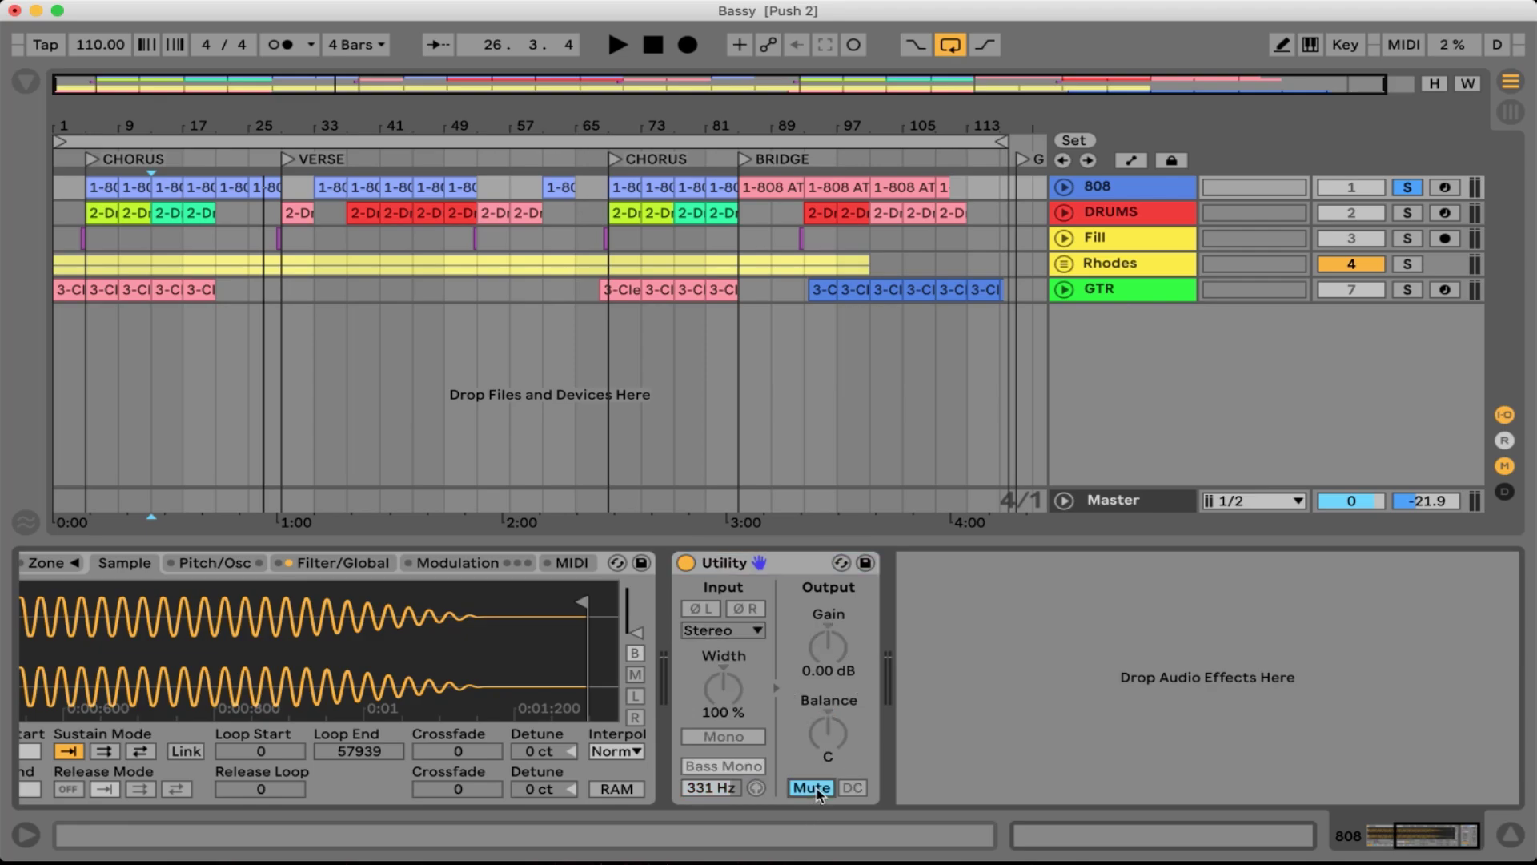
left_click(819, 790)
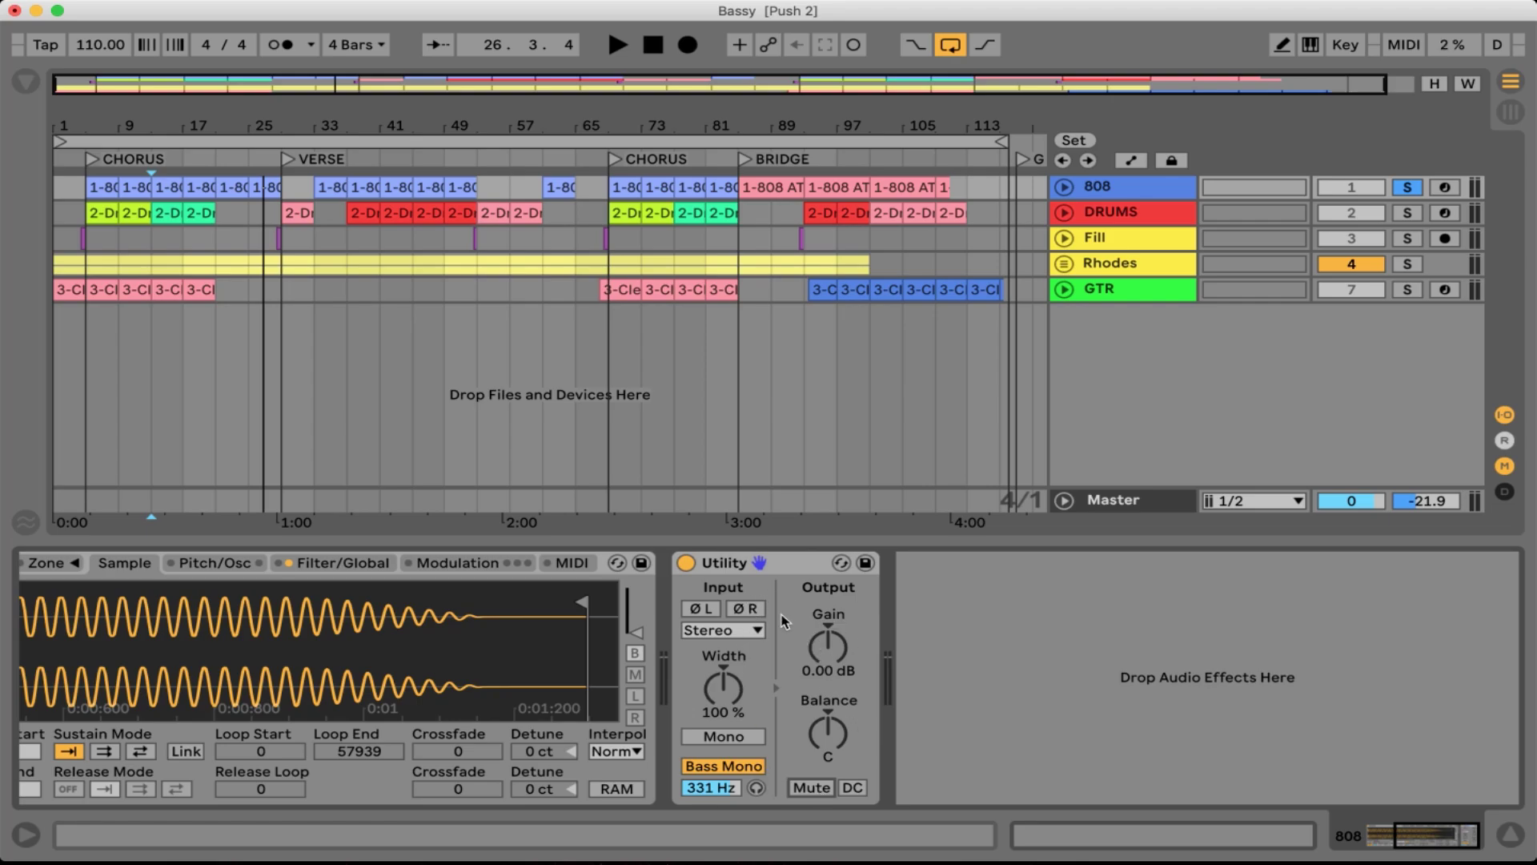
left_click(860, 789)
Turn DC offset filtering back off
left_click(858, 789)
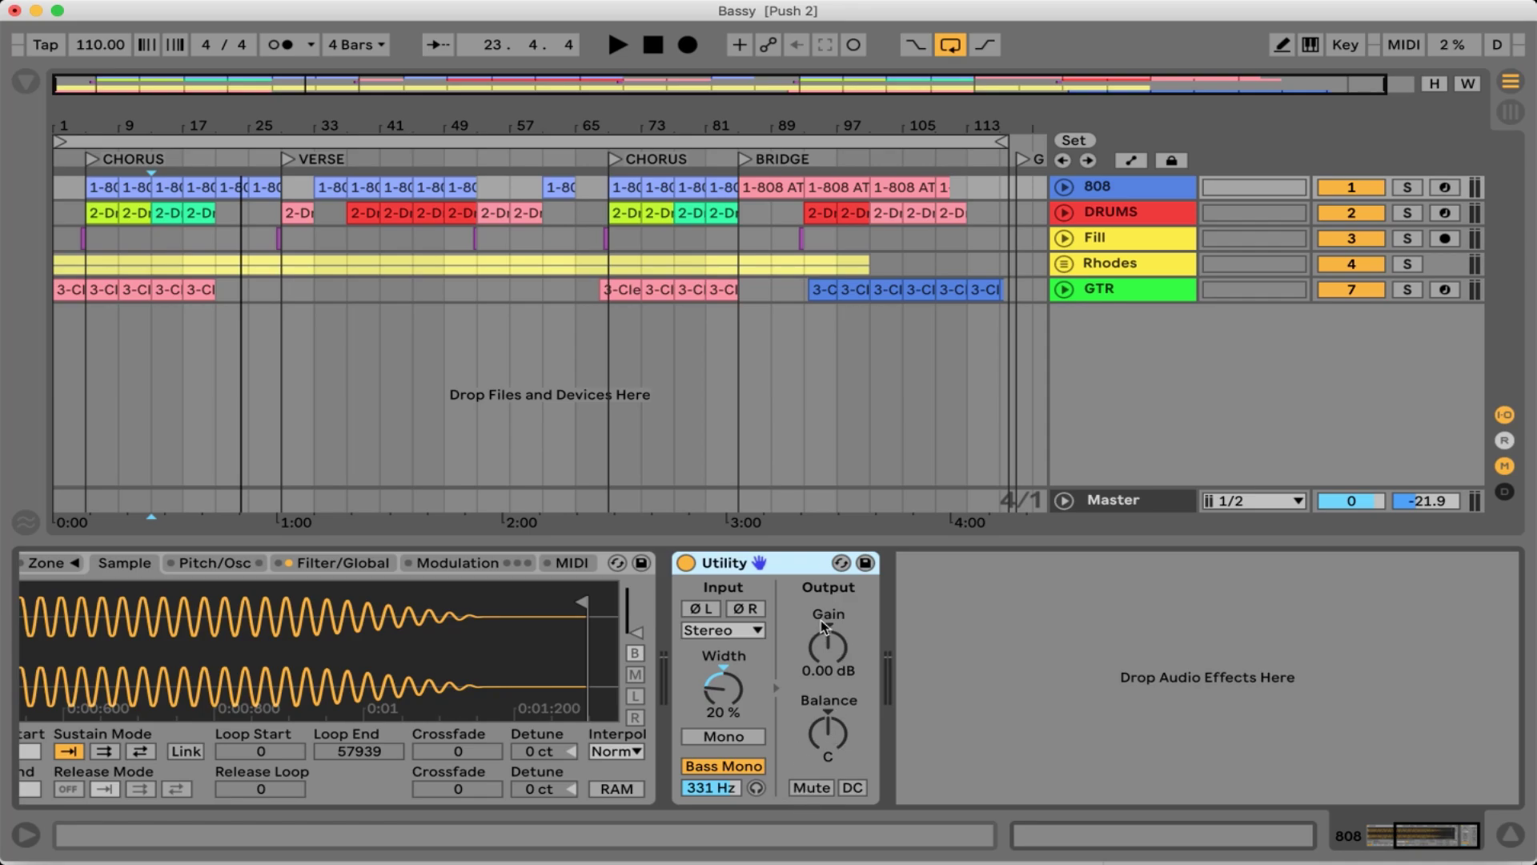
Show automation and set the unfolded GTR lane to Utility > Gain
key("a")
left_click(1064, 289)
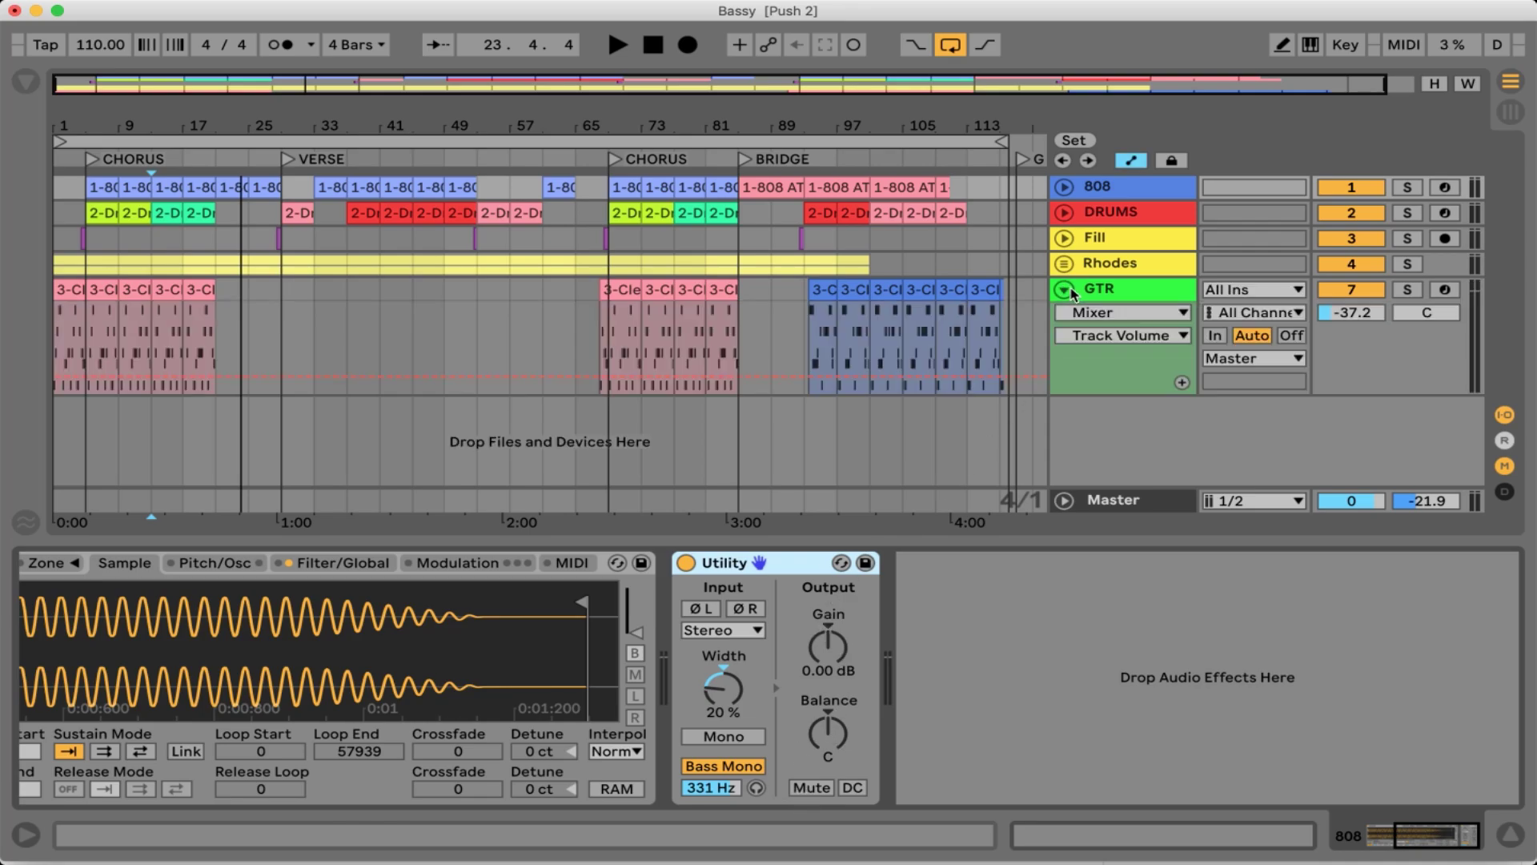
left_click(1133, 317)
left_click(1109, 393)
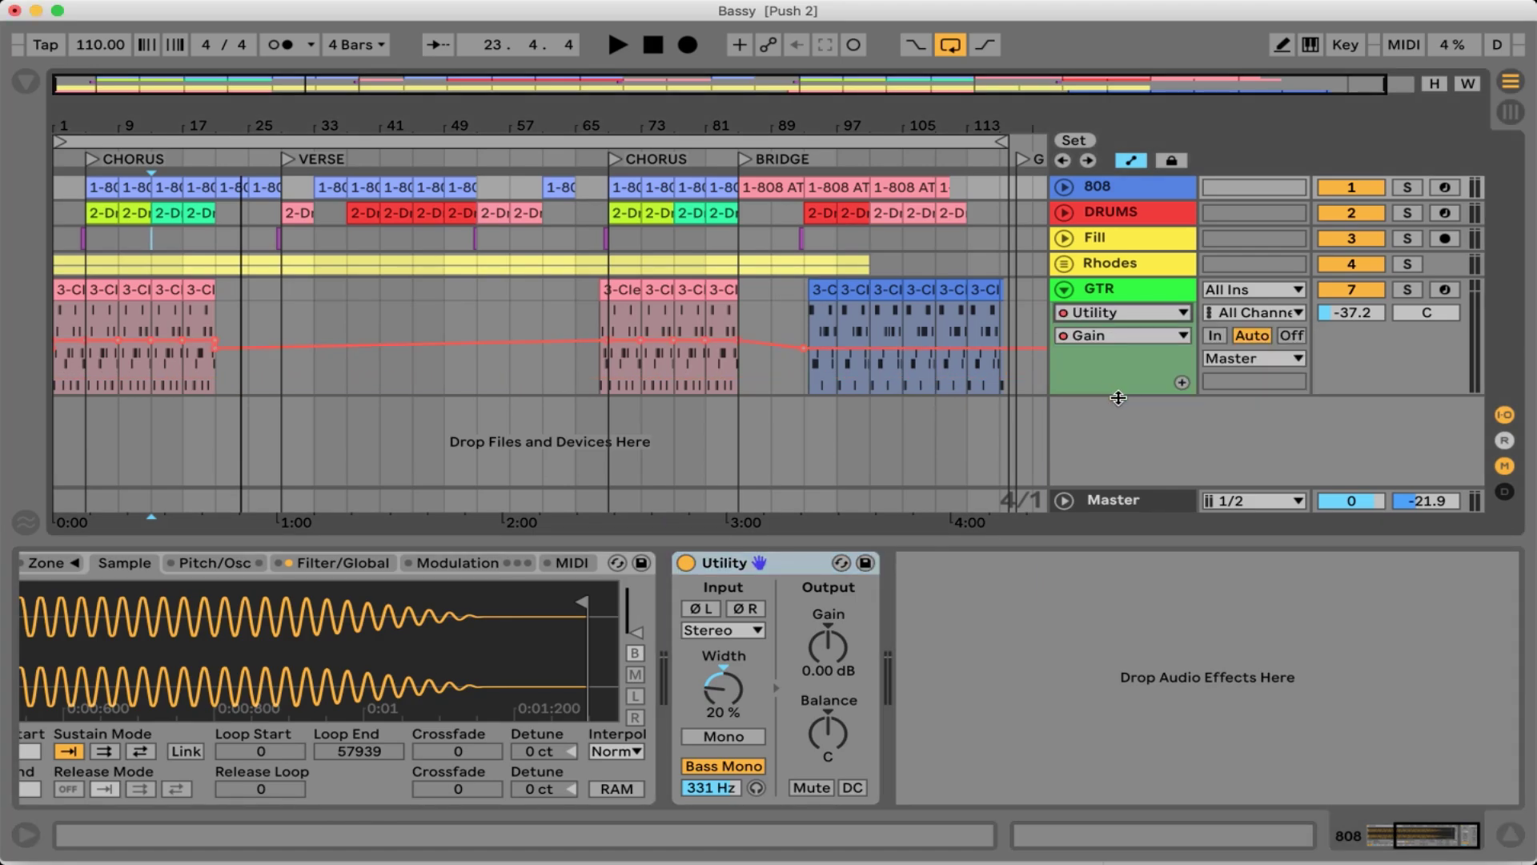
left_click(1089, 337)
left_click(1089, 338)
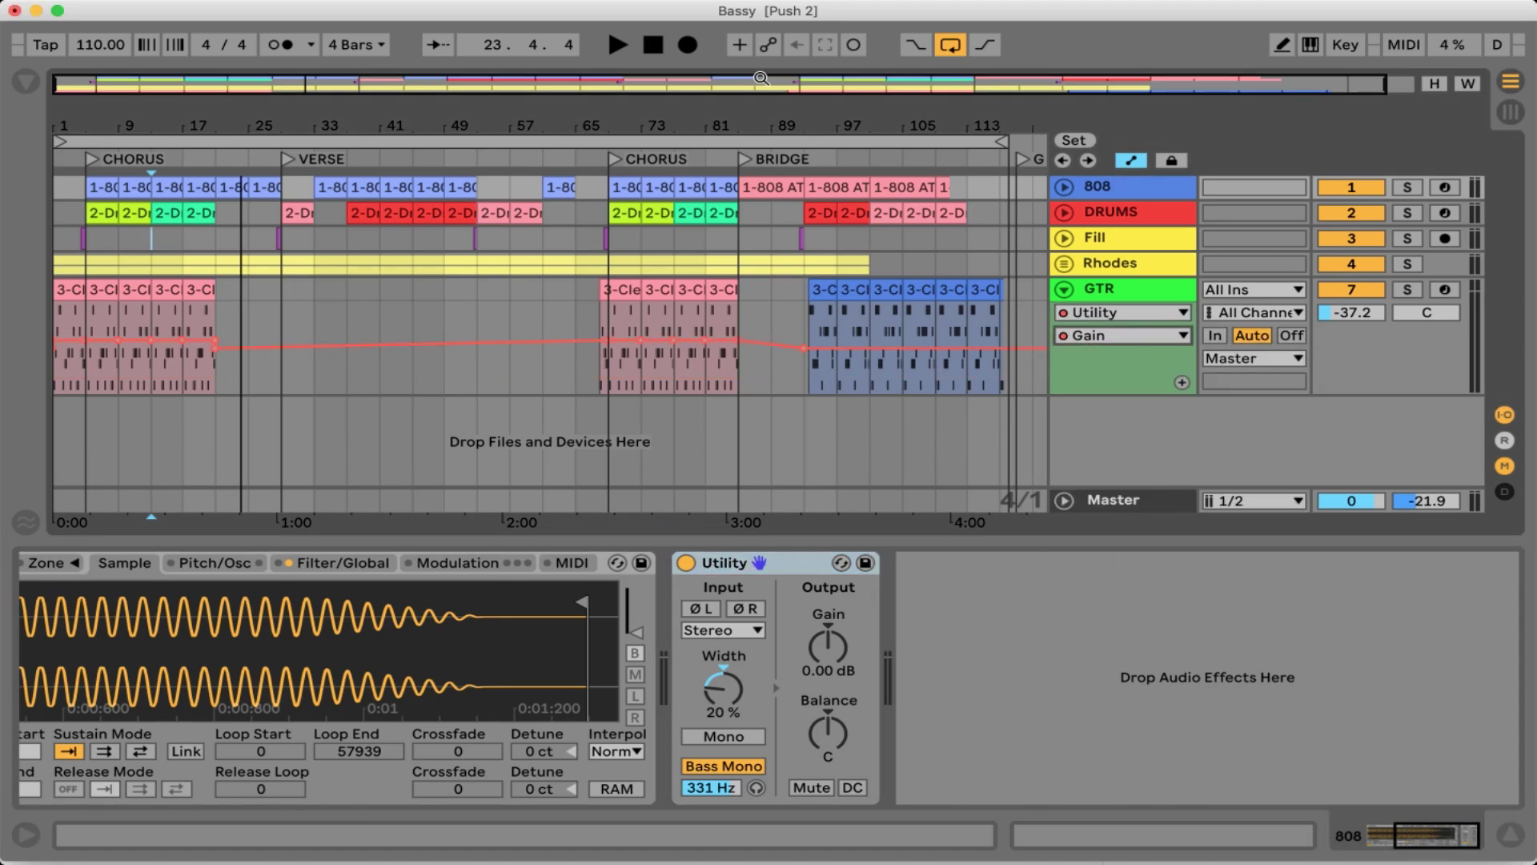
Add a -26.5 dB Gain automation point, remove it, and set the insert mark at bar 93
left_click_drag(761, 78, 989, 100)
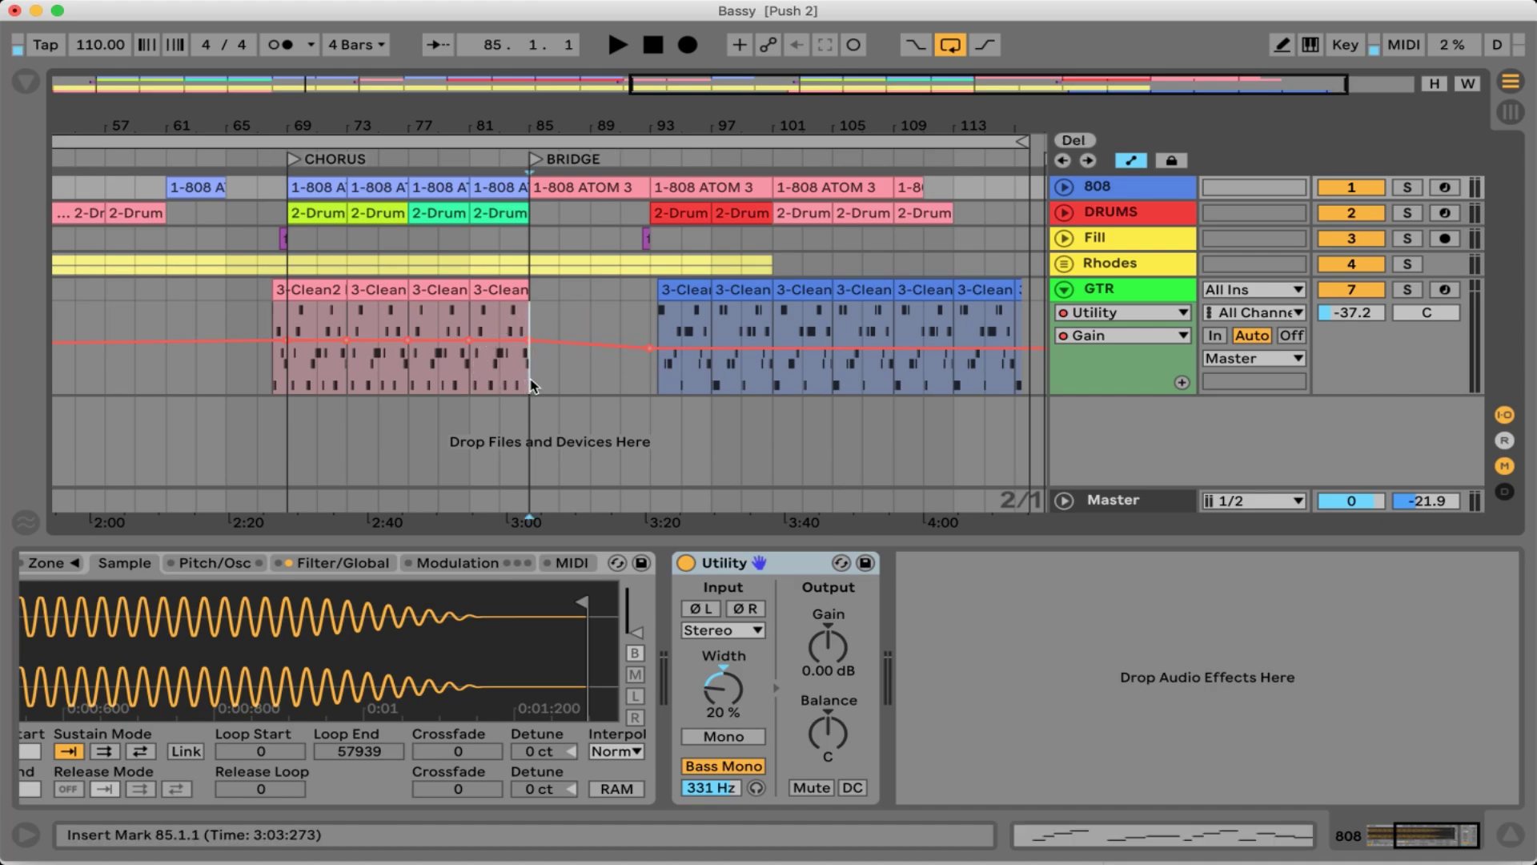
left_click_drag(558, 345, 561, 384)
left_click(559, 378)
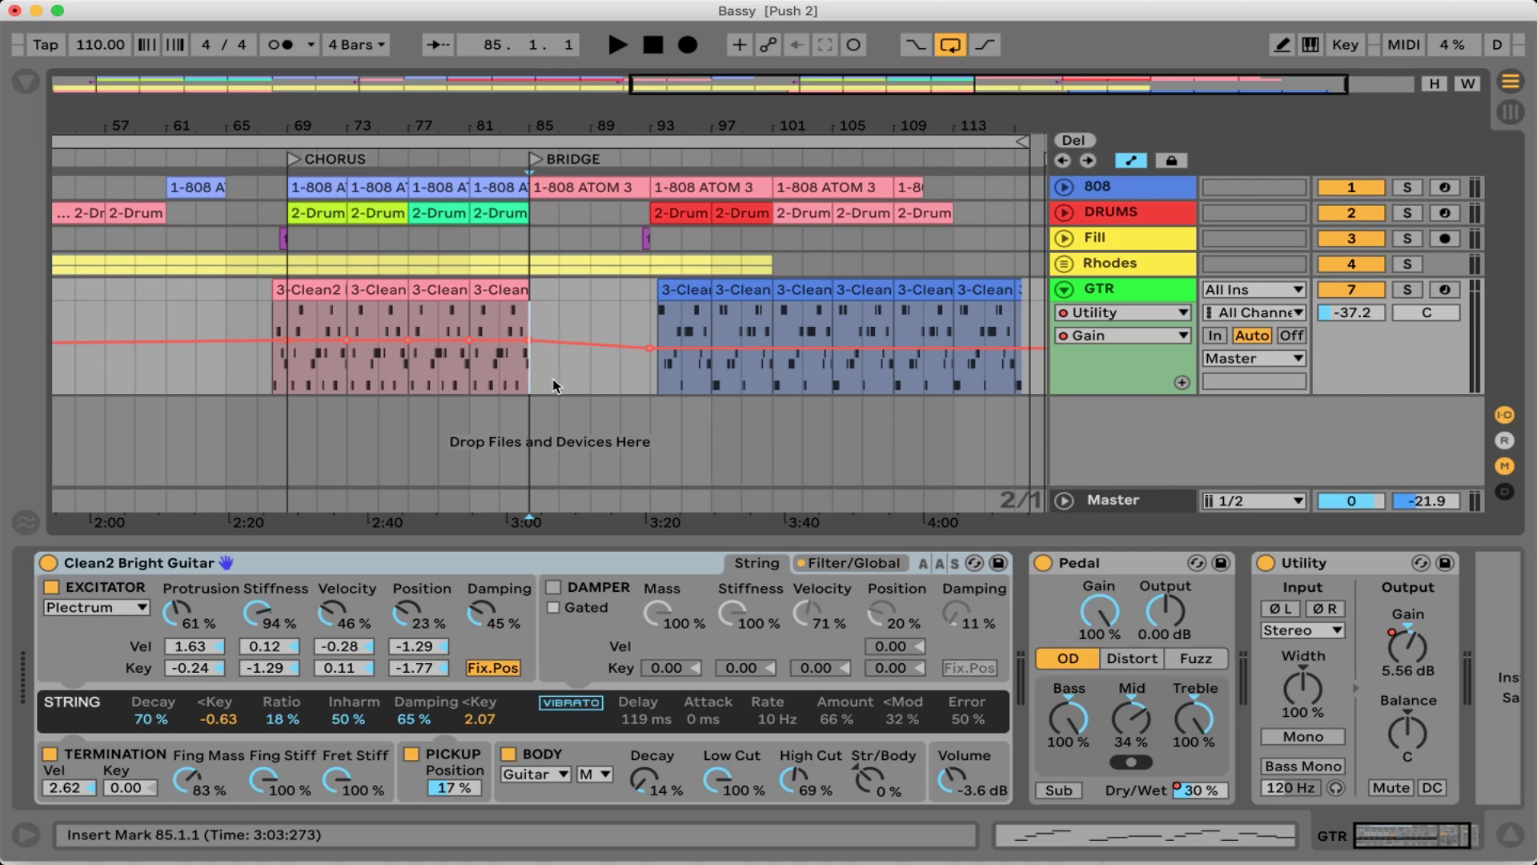
left_click(649, 382)
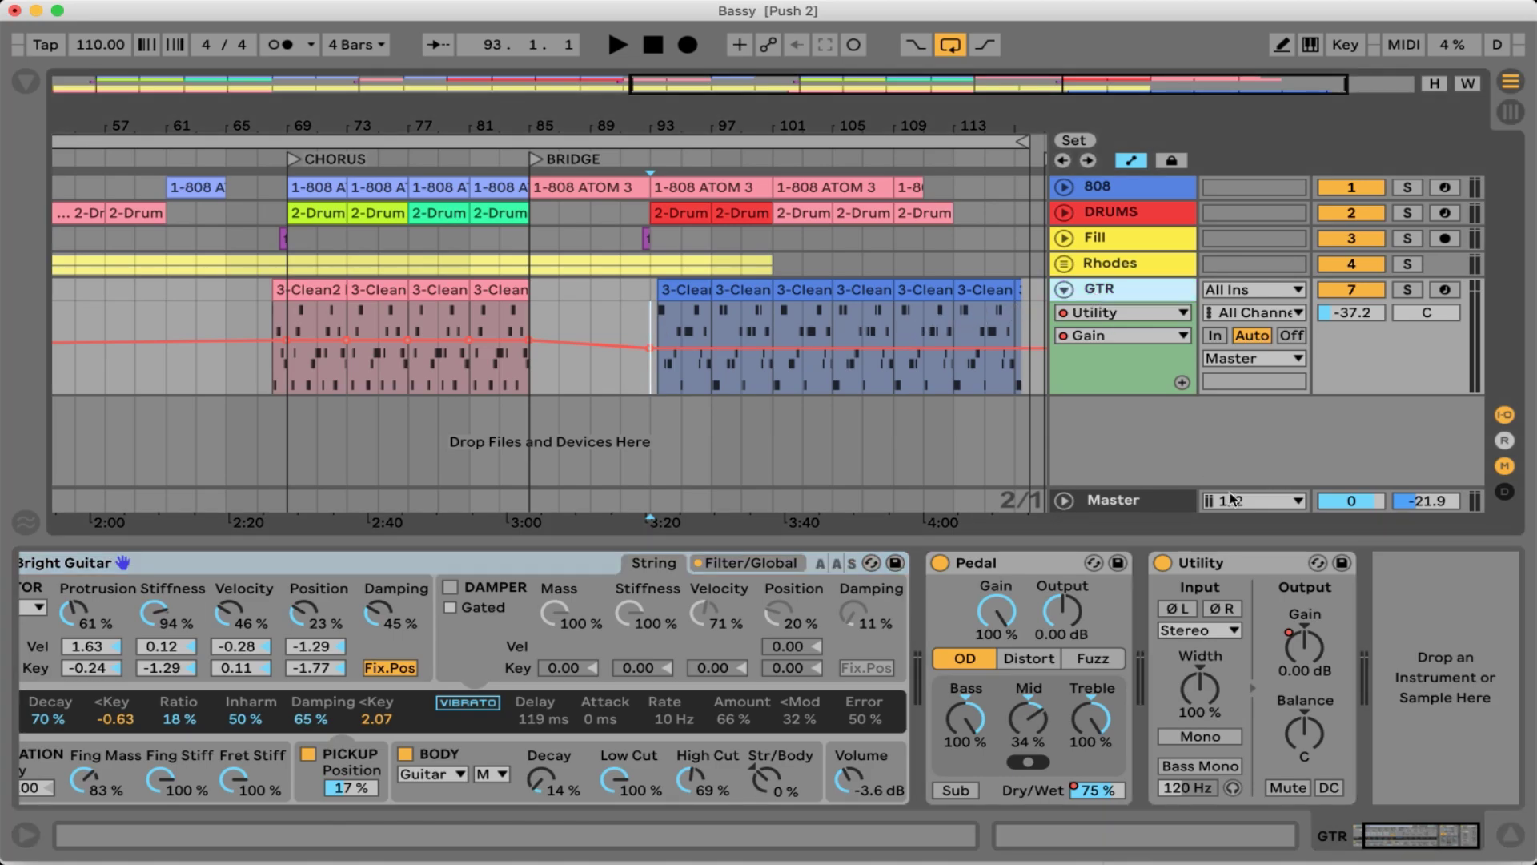
Turn the GTR Utility Gain to -4.44 dB, re-enable automation, and lower GTR volume to -41.7 dB
left_click(1237, 582)
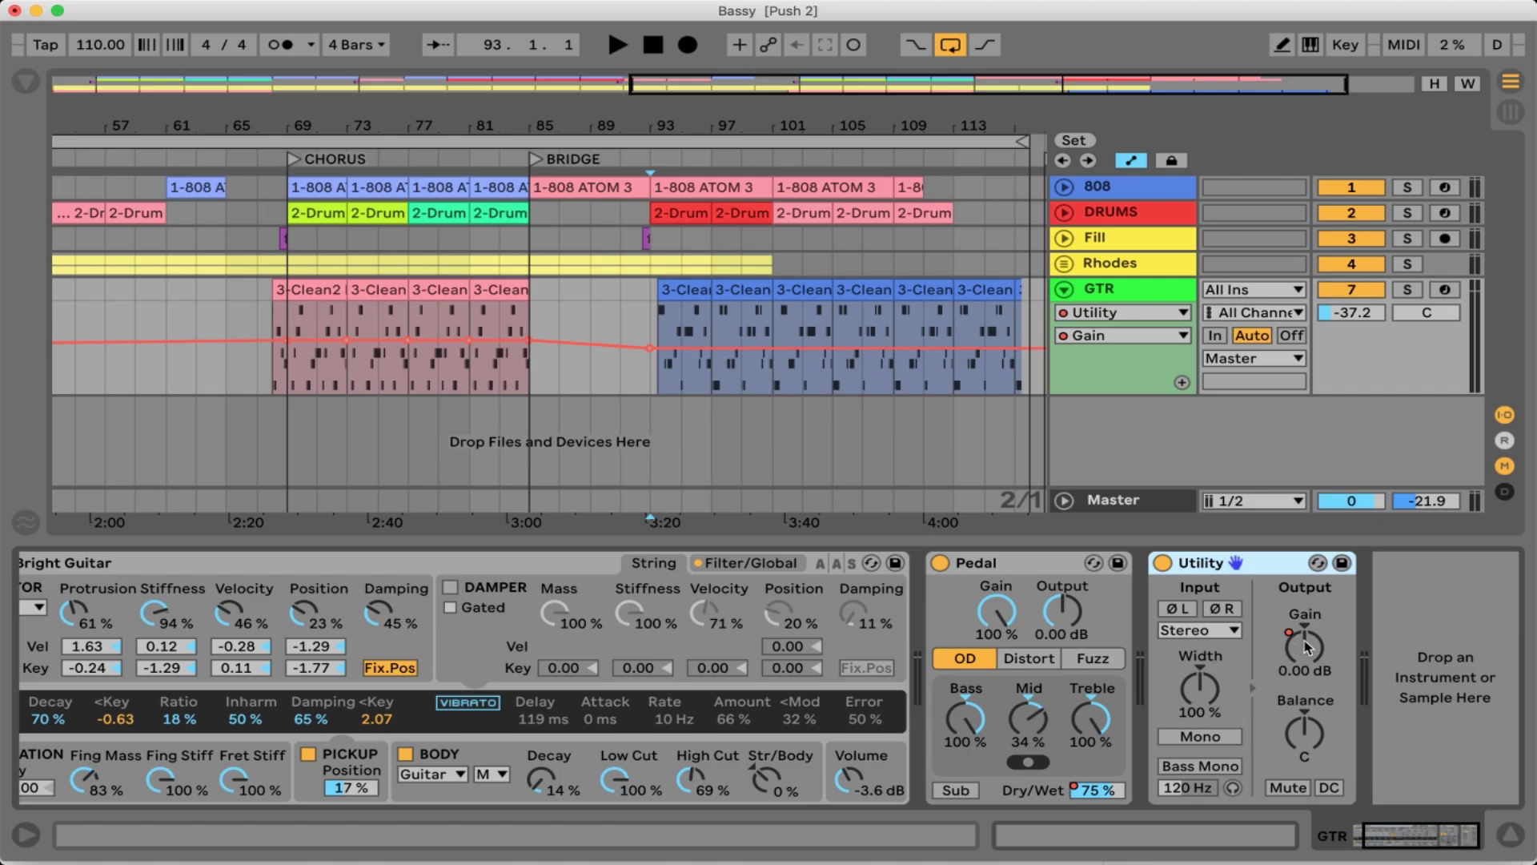
left_click_drag(1289, 644, 1290, 666)
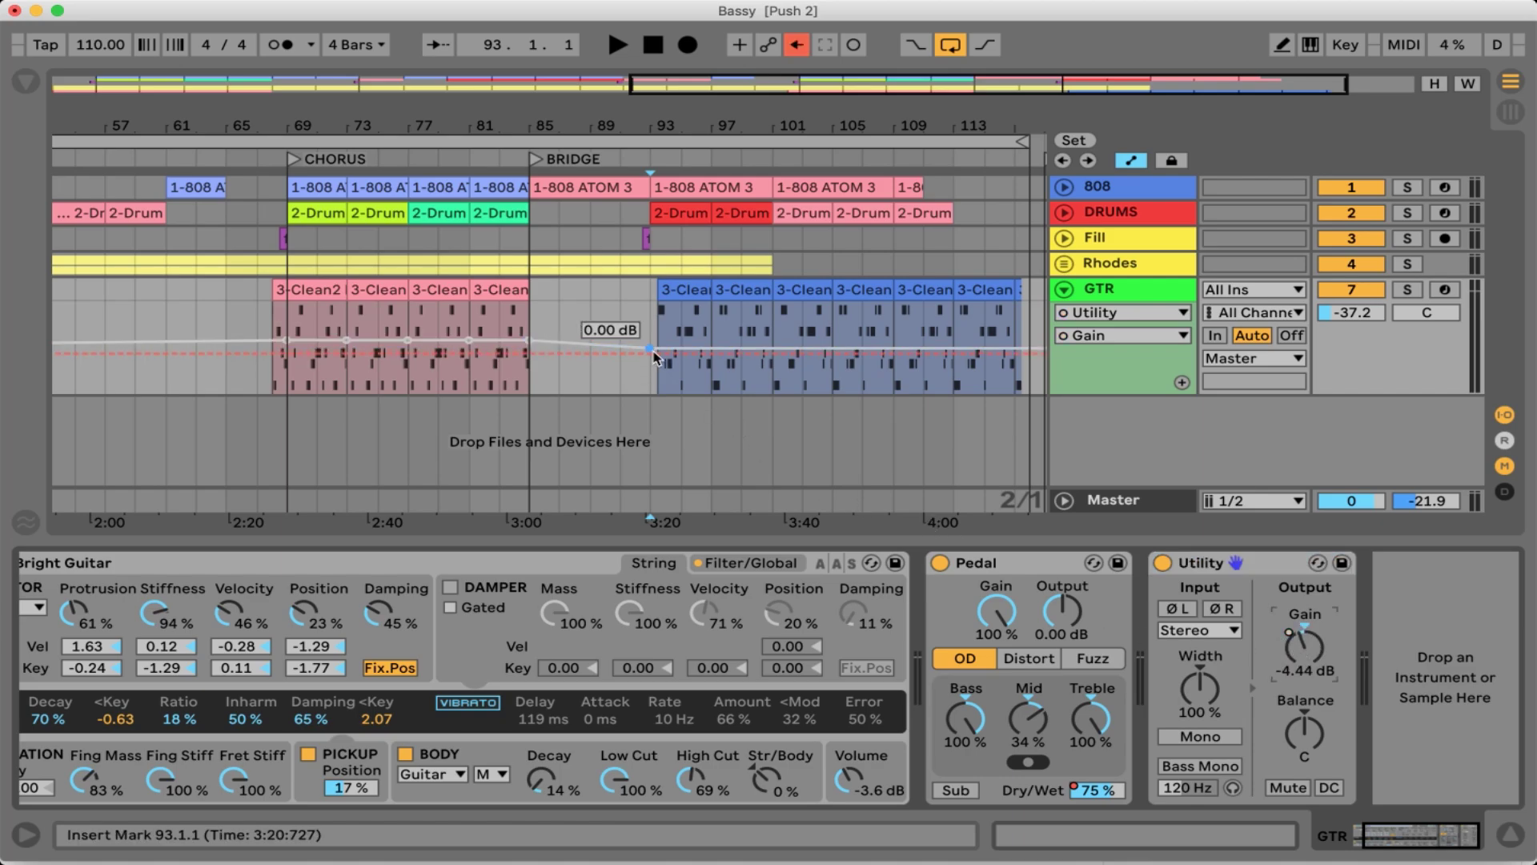
left_click(797, 46)
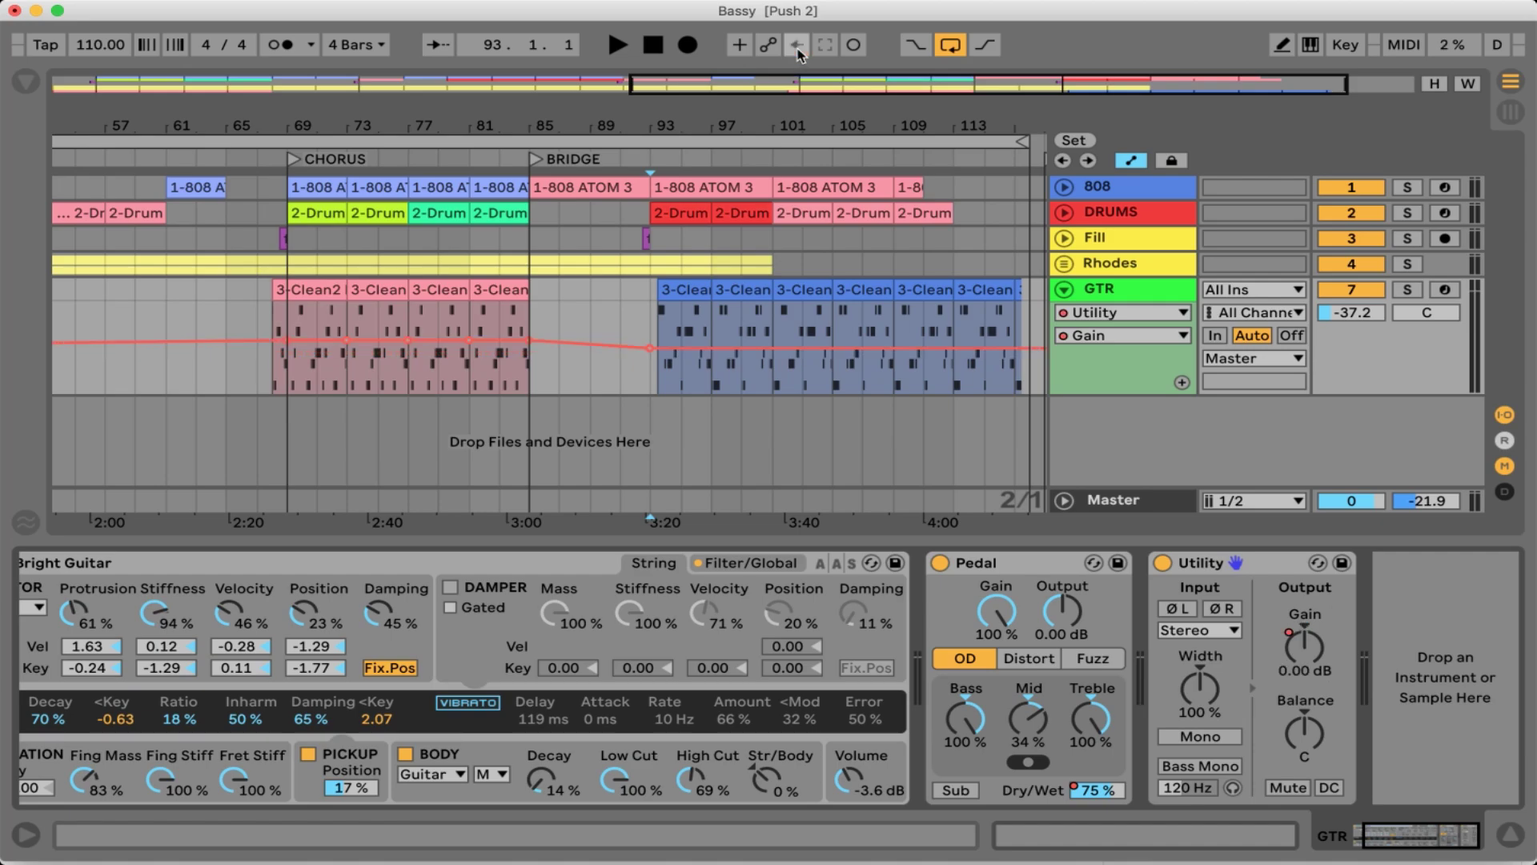
left_click(653, 386)
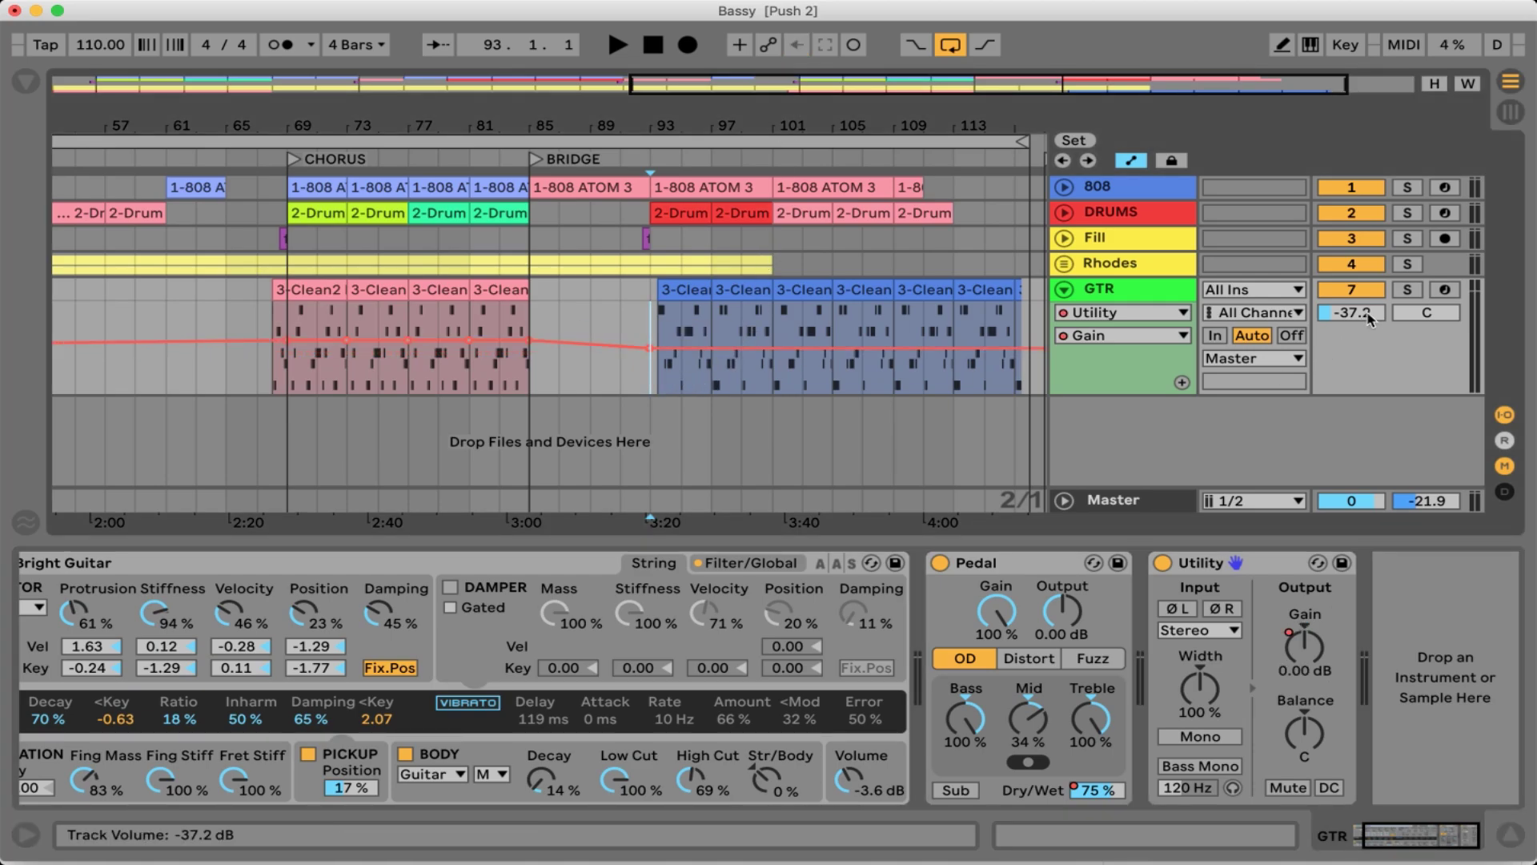
mouse_move(1369, 319)
left_mouse_down()
mouse_move(1370, 361)
mouse_move(1369, 334)
left_mouse_up()
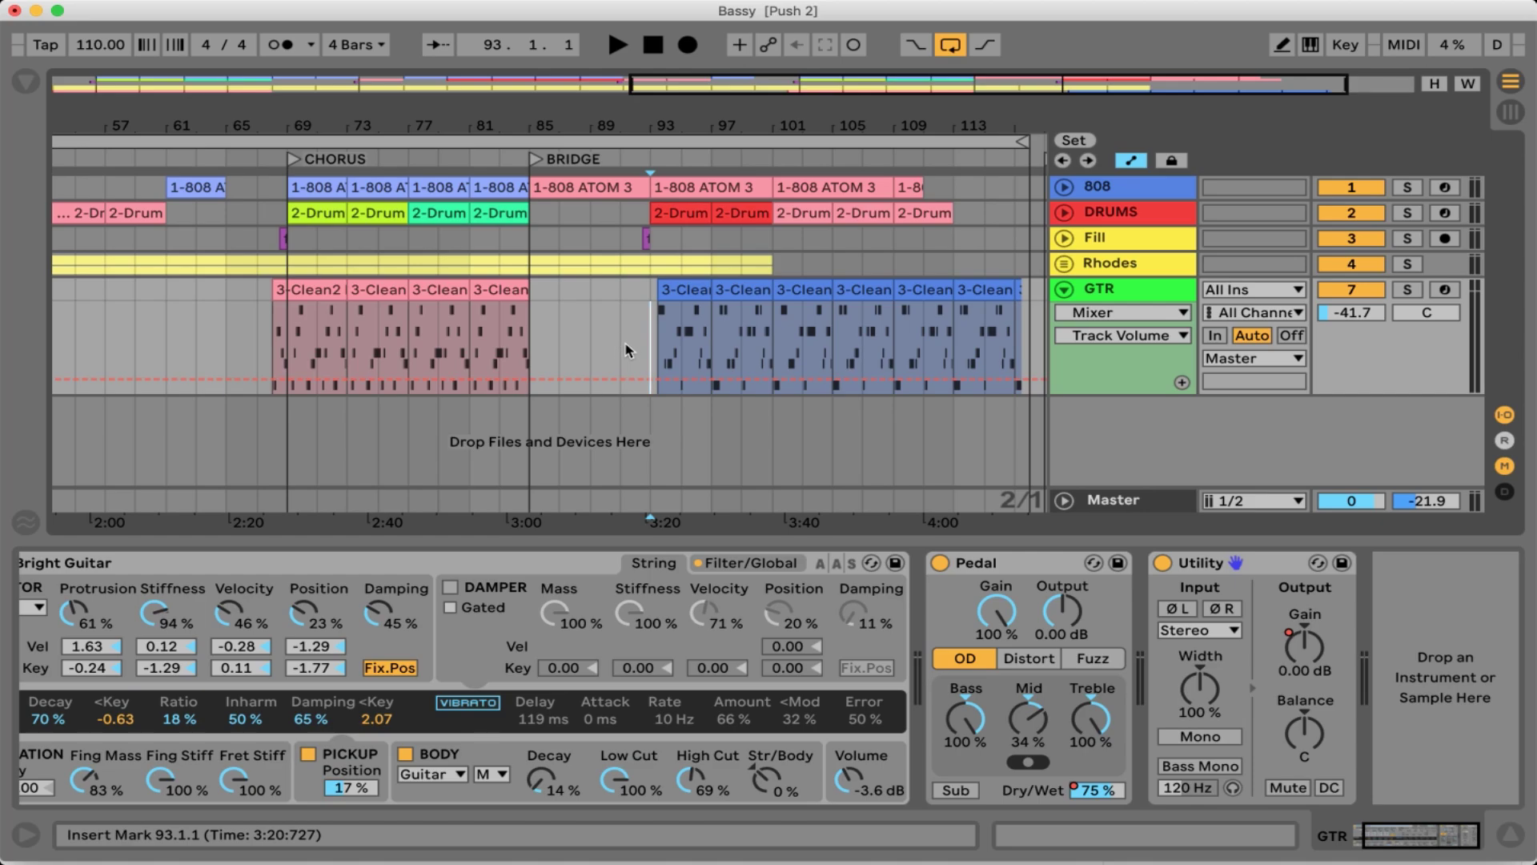
Move the insert mark to bar 95 and pan the GTR track to 34L
left_click(681, 328)
left_click(1305, 752)
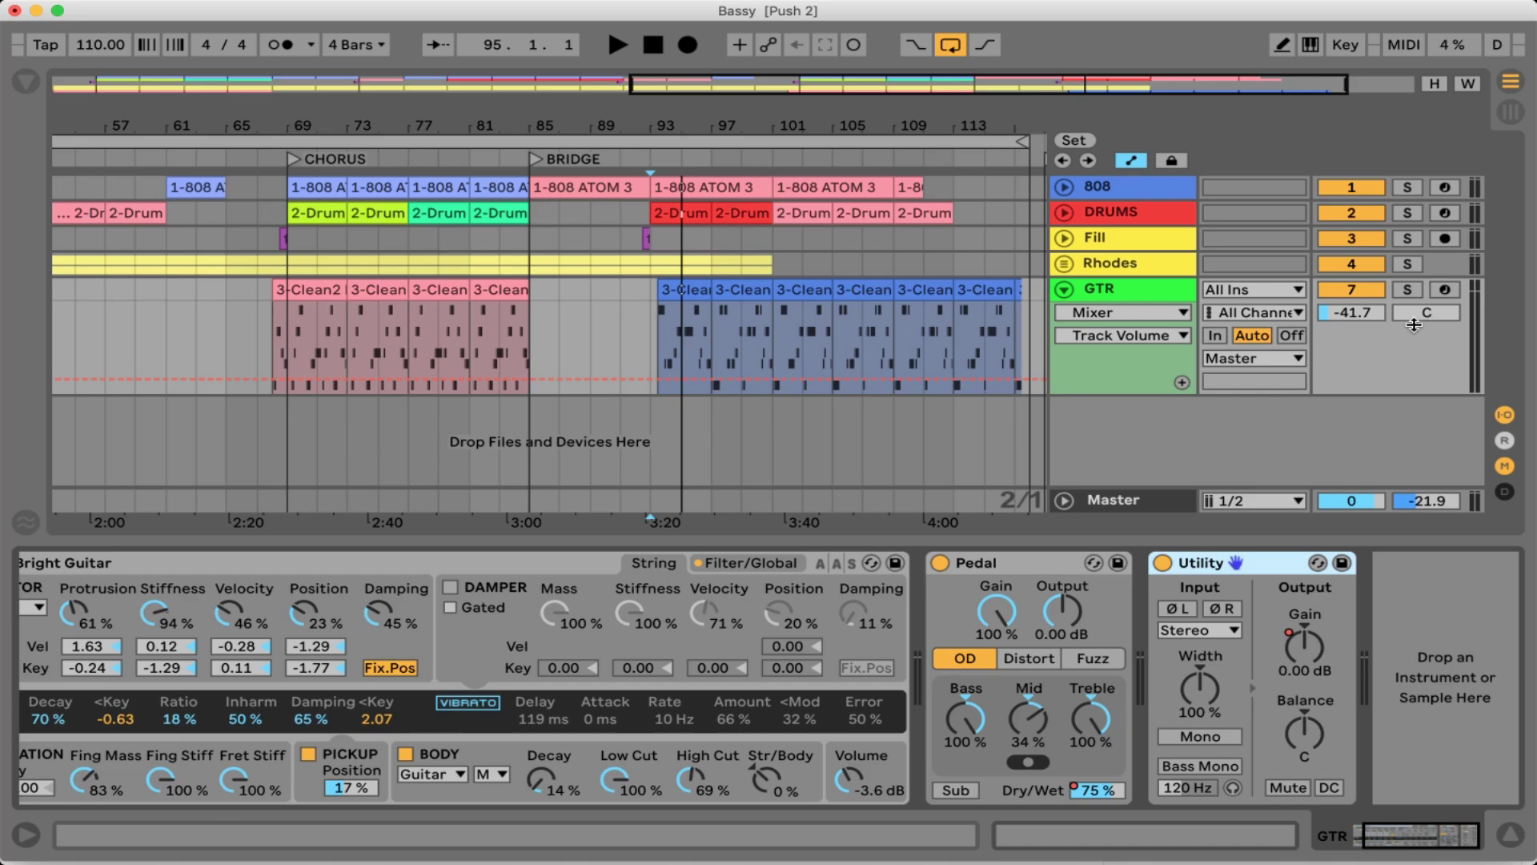
mouse_move(1428, 319)
left_mouse_down()
mouse_move(1428, 346)
mouse_move(1429, 319)
left_mouse_up()
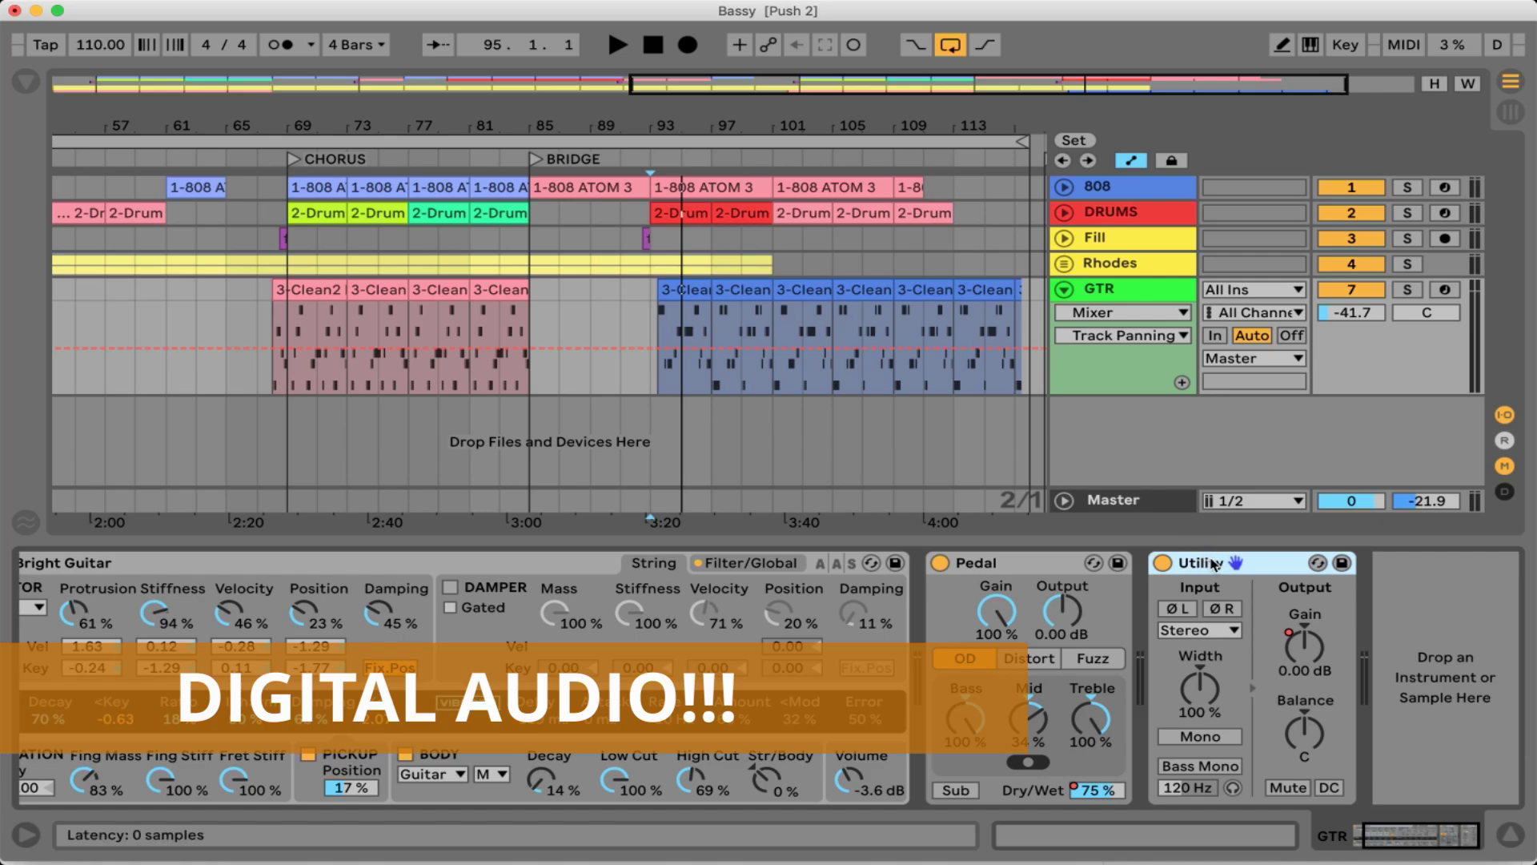
In a taller Session mixer, clear the GTR, Rhodes, DRUMS and 808 peak readouts, then return to Arrangement
key("Tab")
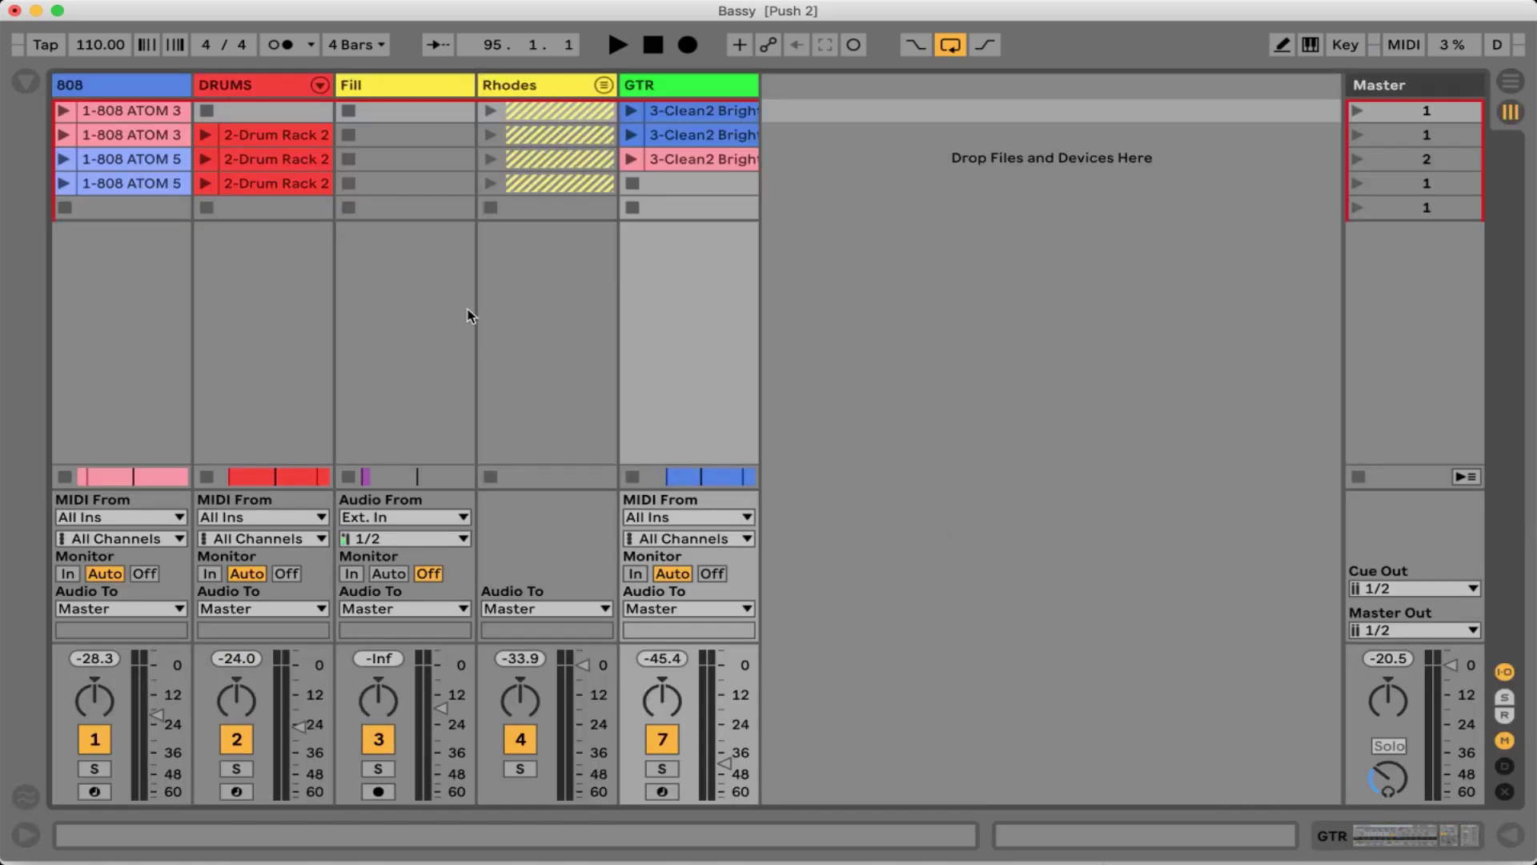
left_click_drag(714, 642, 722, 385)
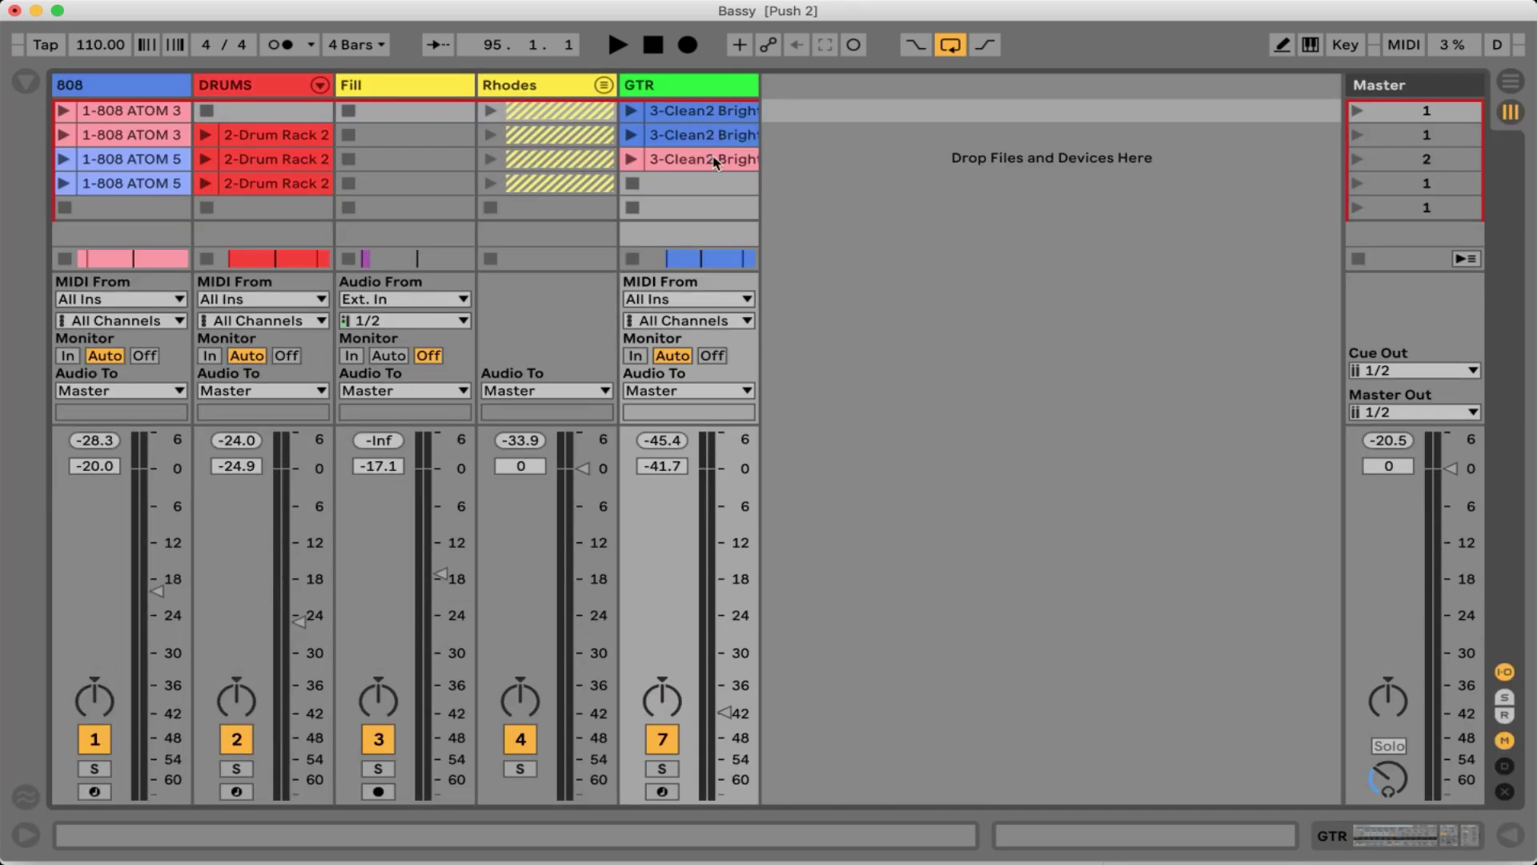
left_click(663, 440)
left_click(525, 442)
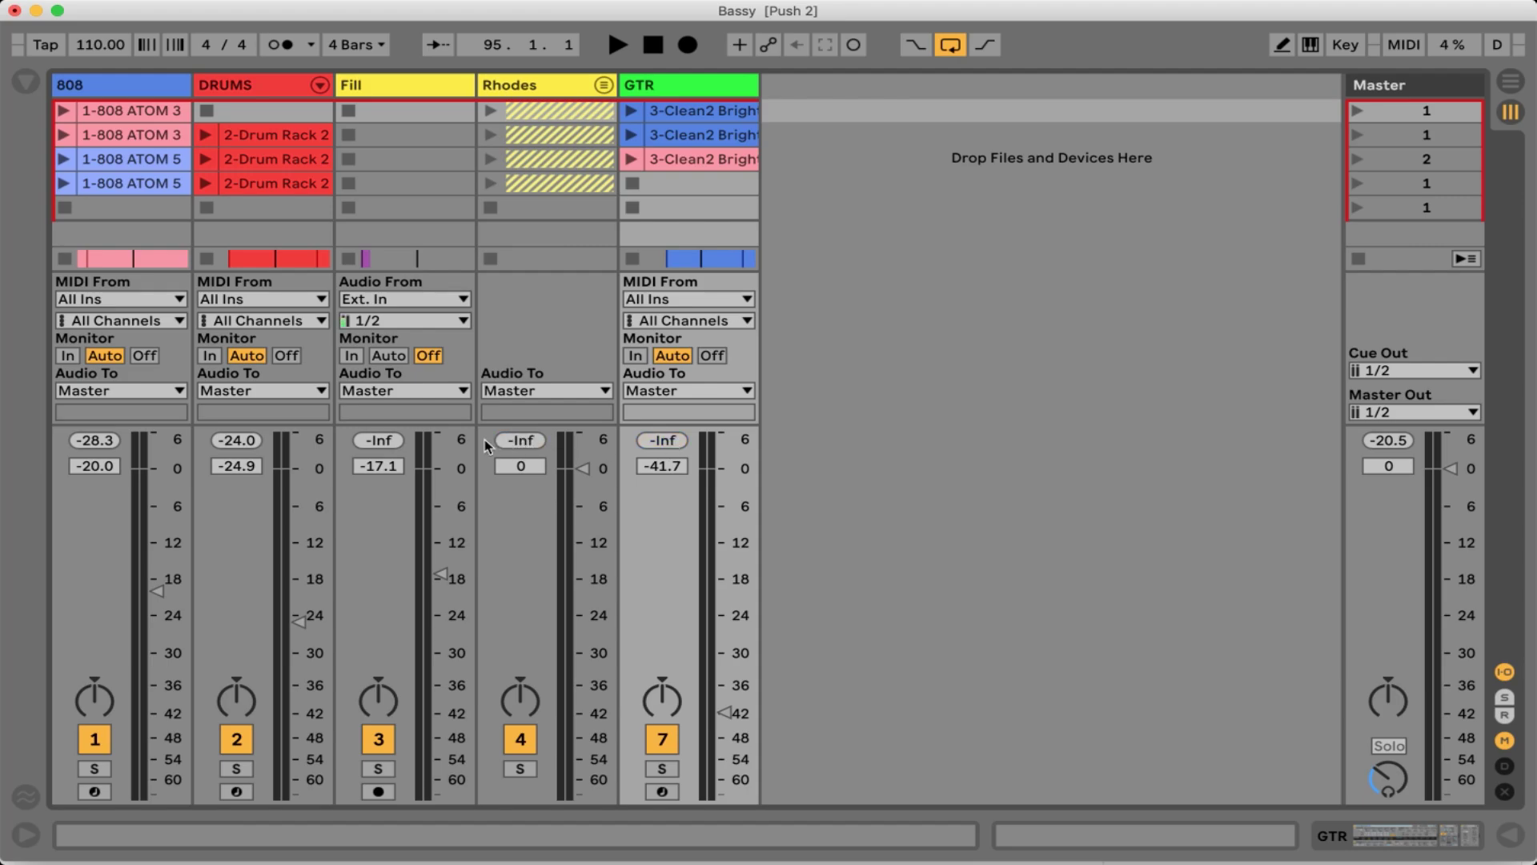
left_click(254, 441)
left_click(101, 442)
key("super+alt+l")
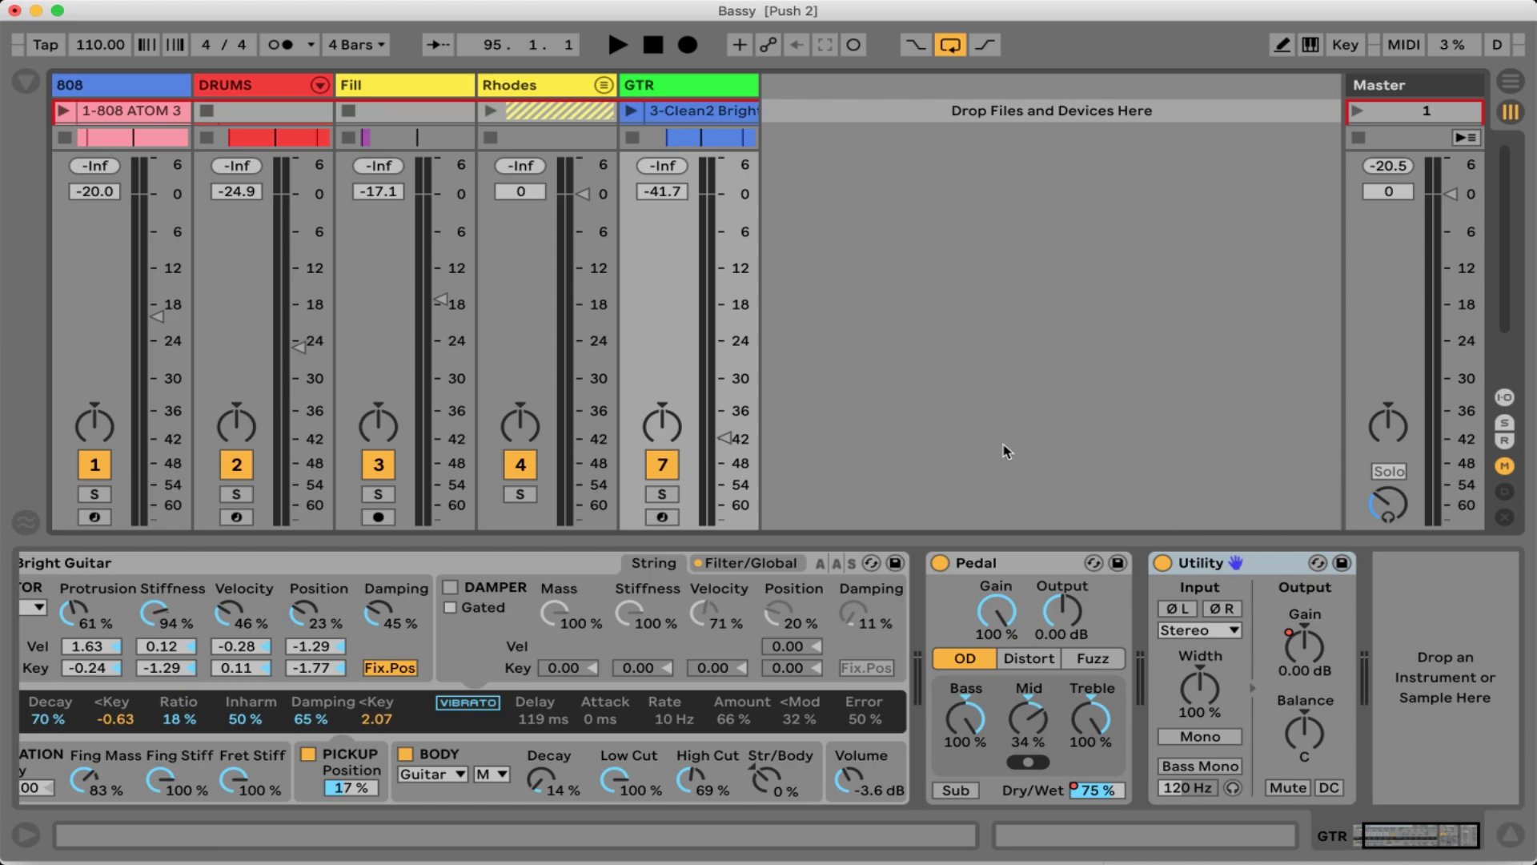
key("Tab")
Select the 808 track and audition only the 331 Hz Bass Mono low band on its Utility
left_click(1112, 210)
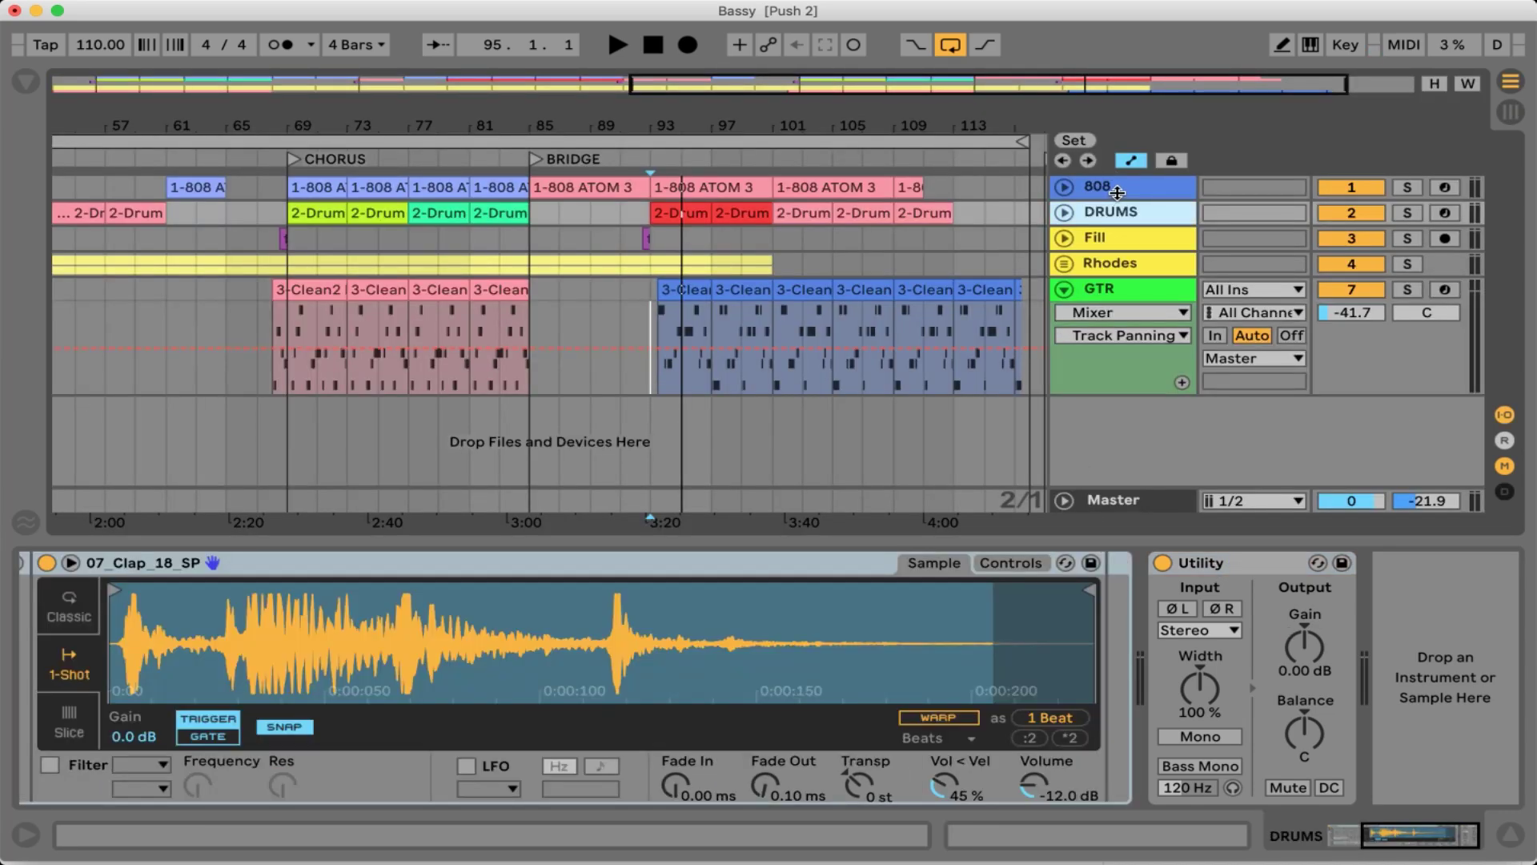
left_click(1113, 189)
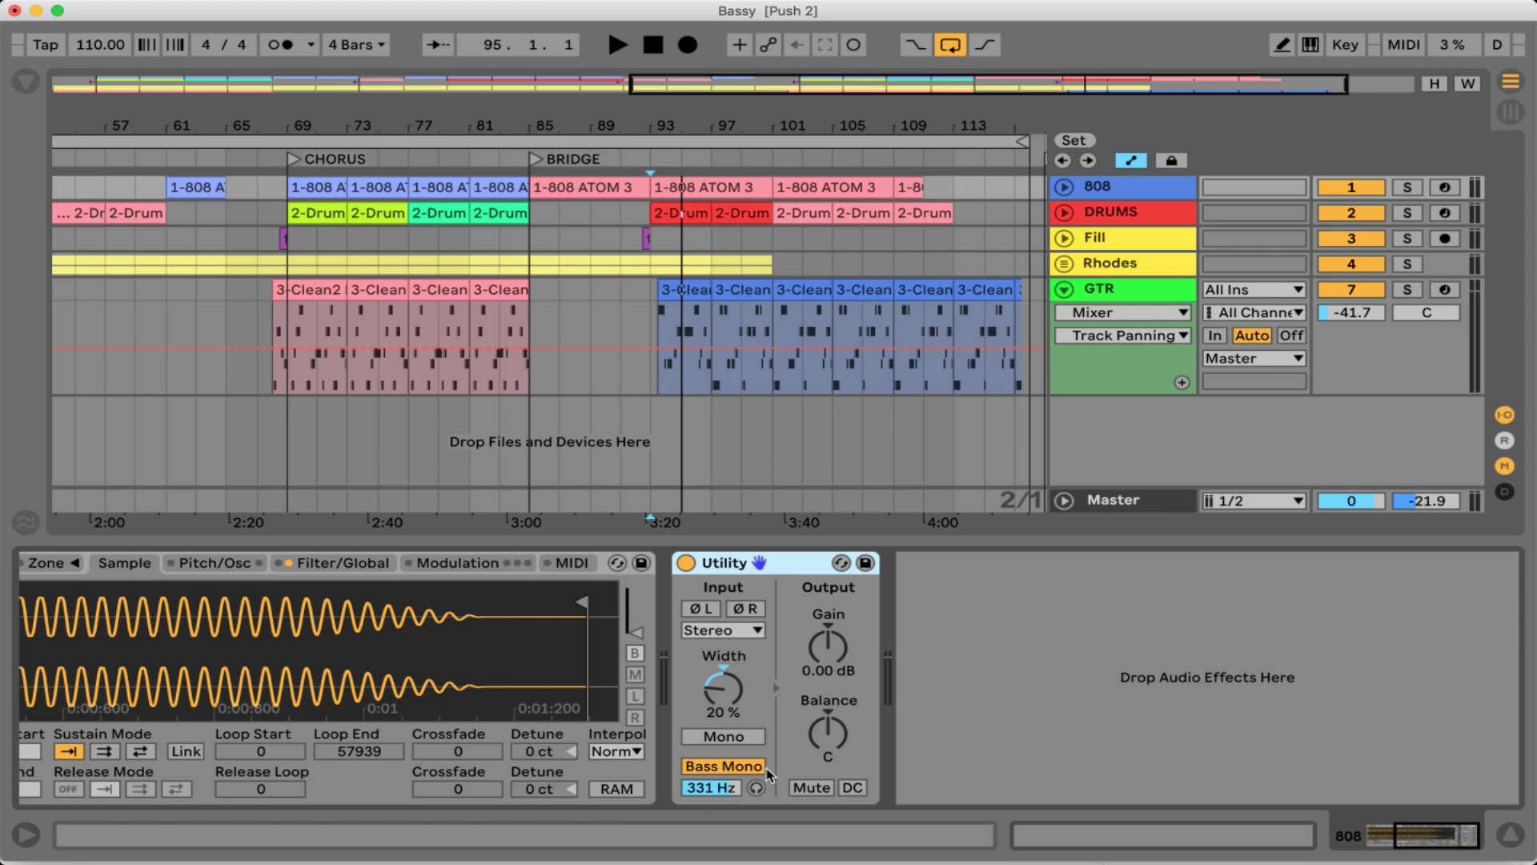
left_click(756, 787)
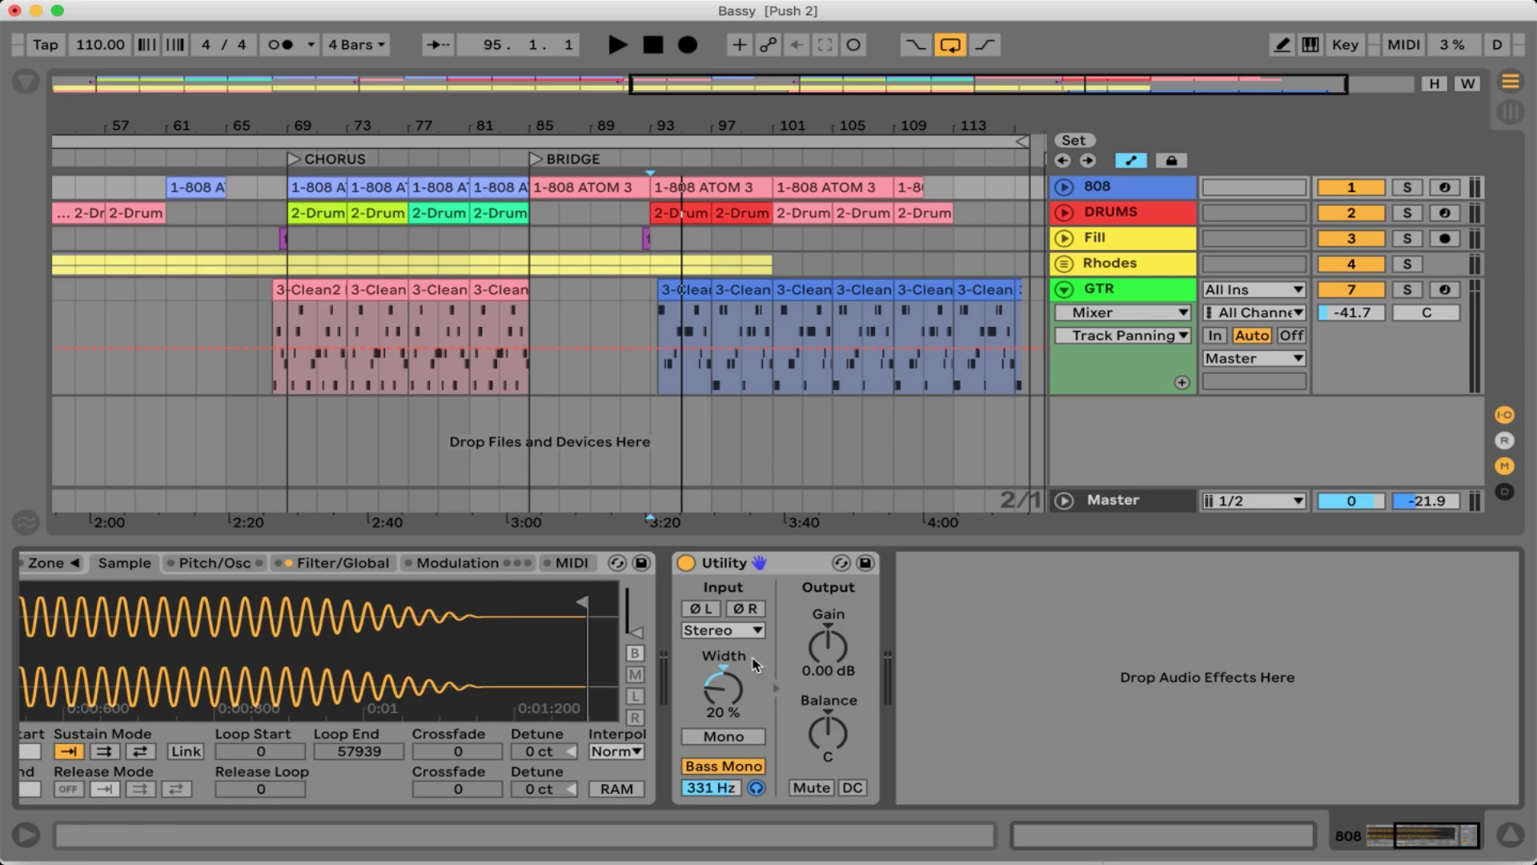
Switch the Utility input to Left, then Right, and back to Stereo
left_click(743, 636)
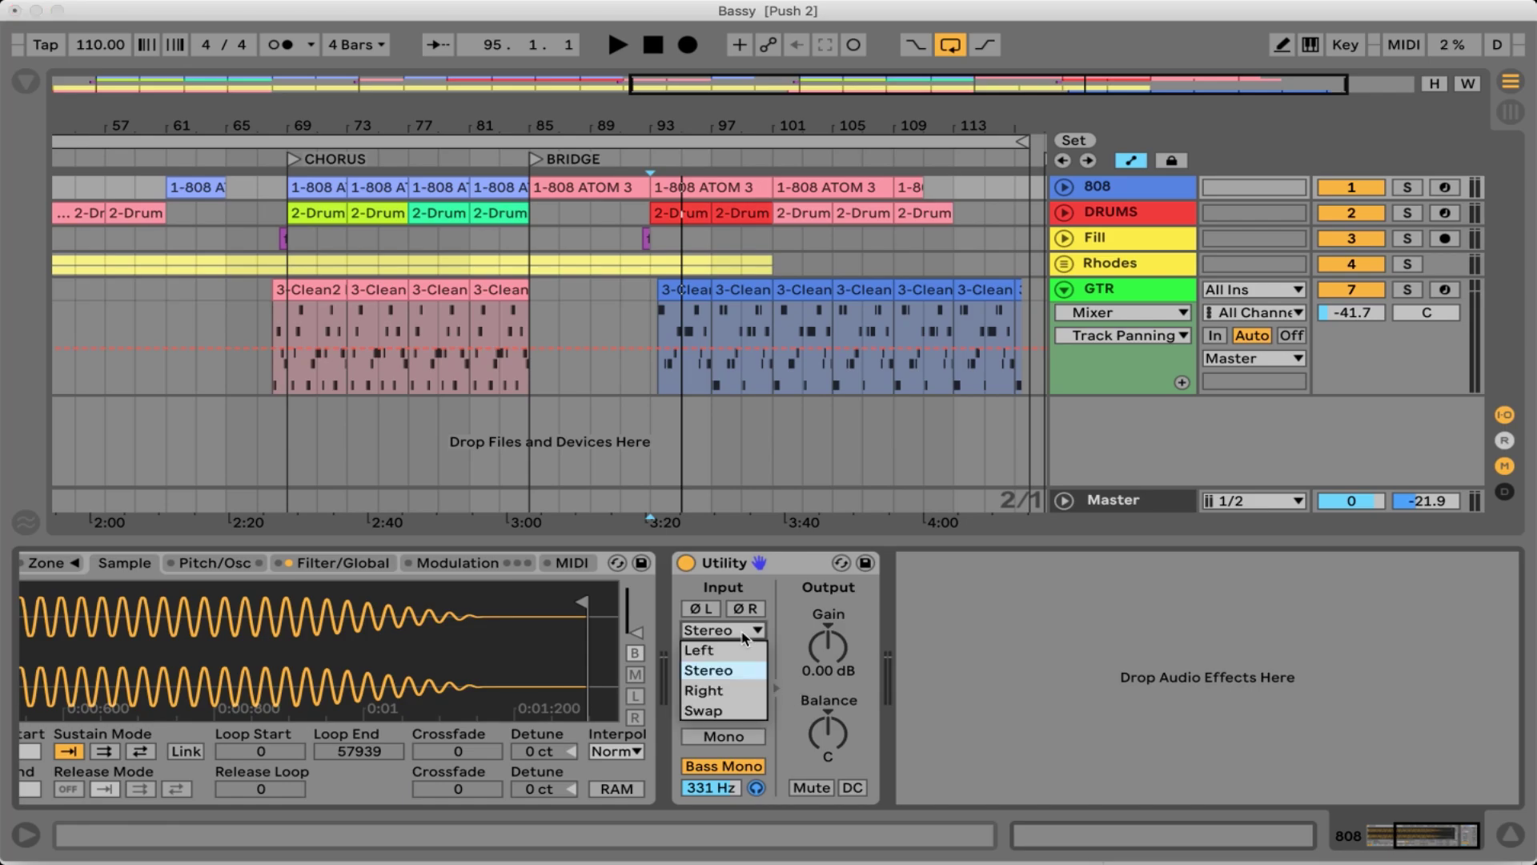
left_click(752, 670)
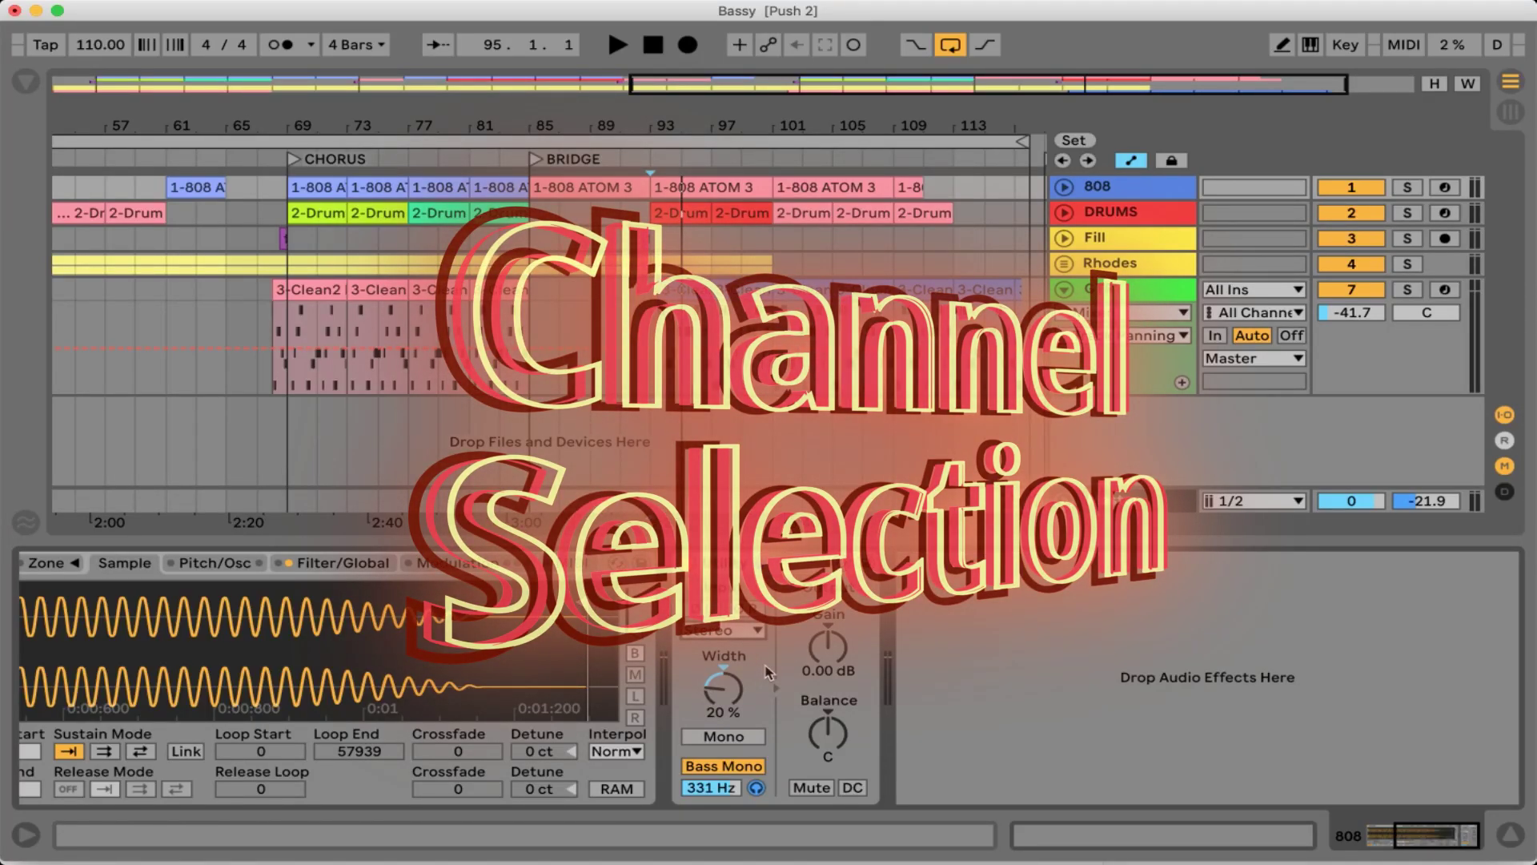
left_click(737, 632)
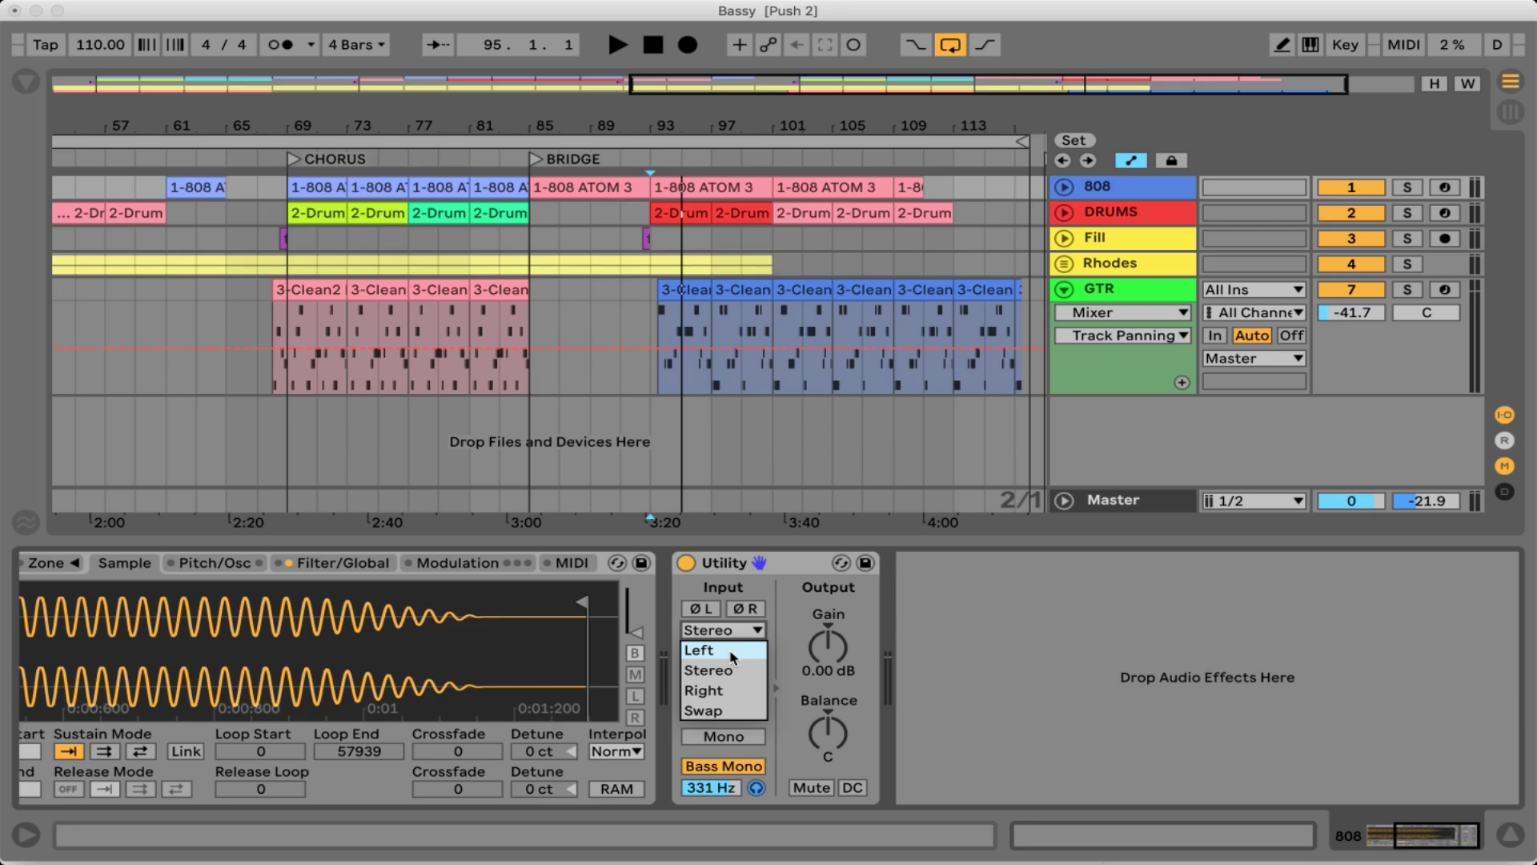
left_click(731, 657)
left_click(735, 631)
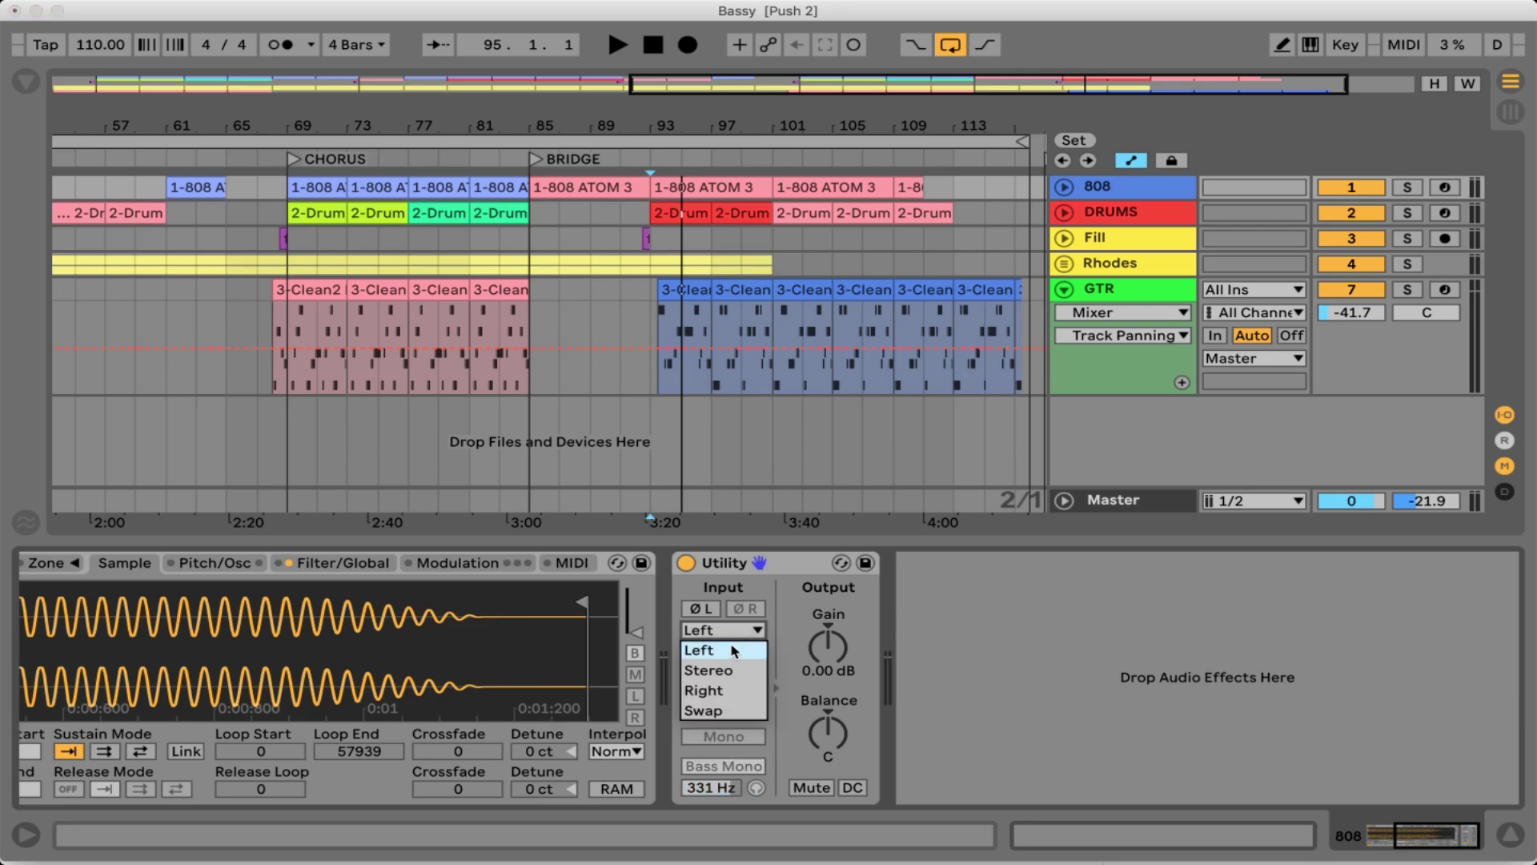
left_click(726, 691)
left_click(729, 632)
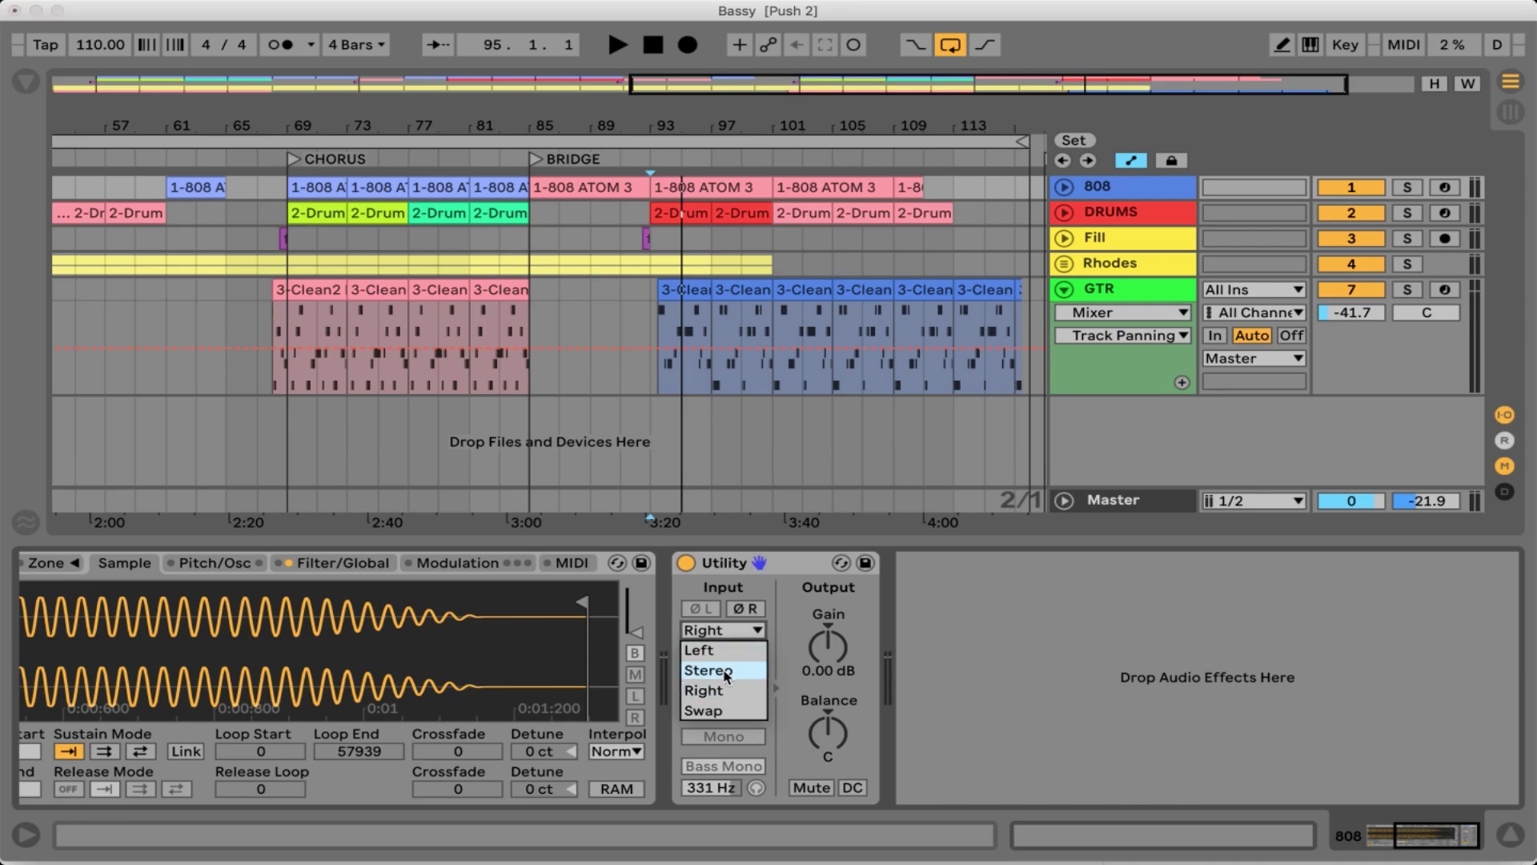
left_click(727, 672)
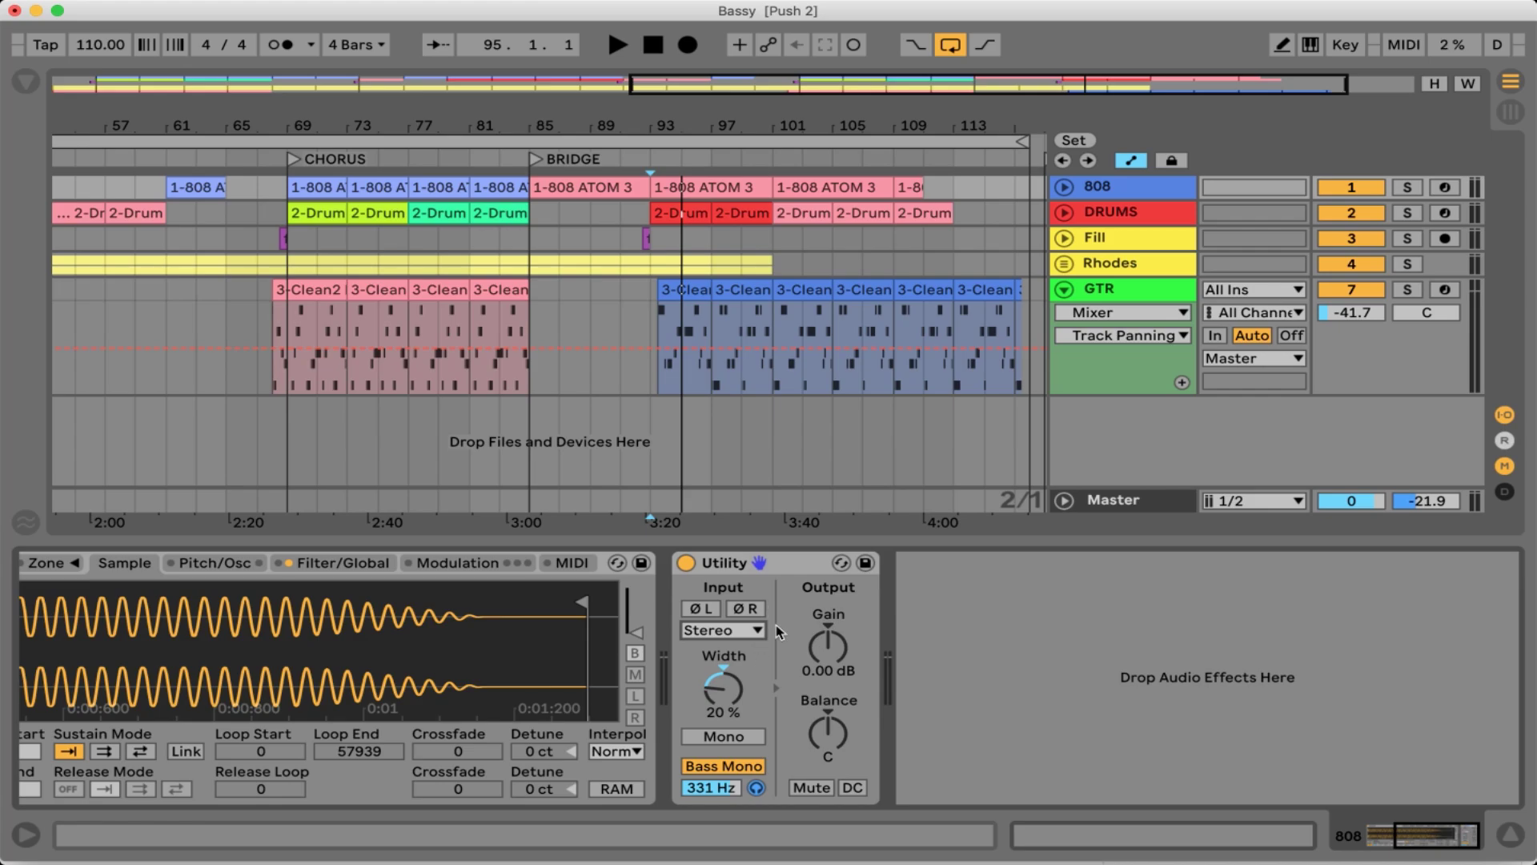
Pick Left then Right input again, play briefly to hear it, and restore Stereo
left_click(737, 630)
left_click(712, 650)
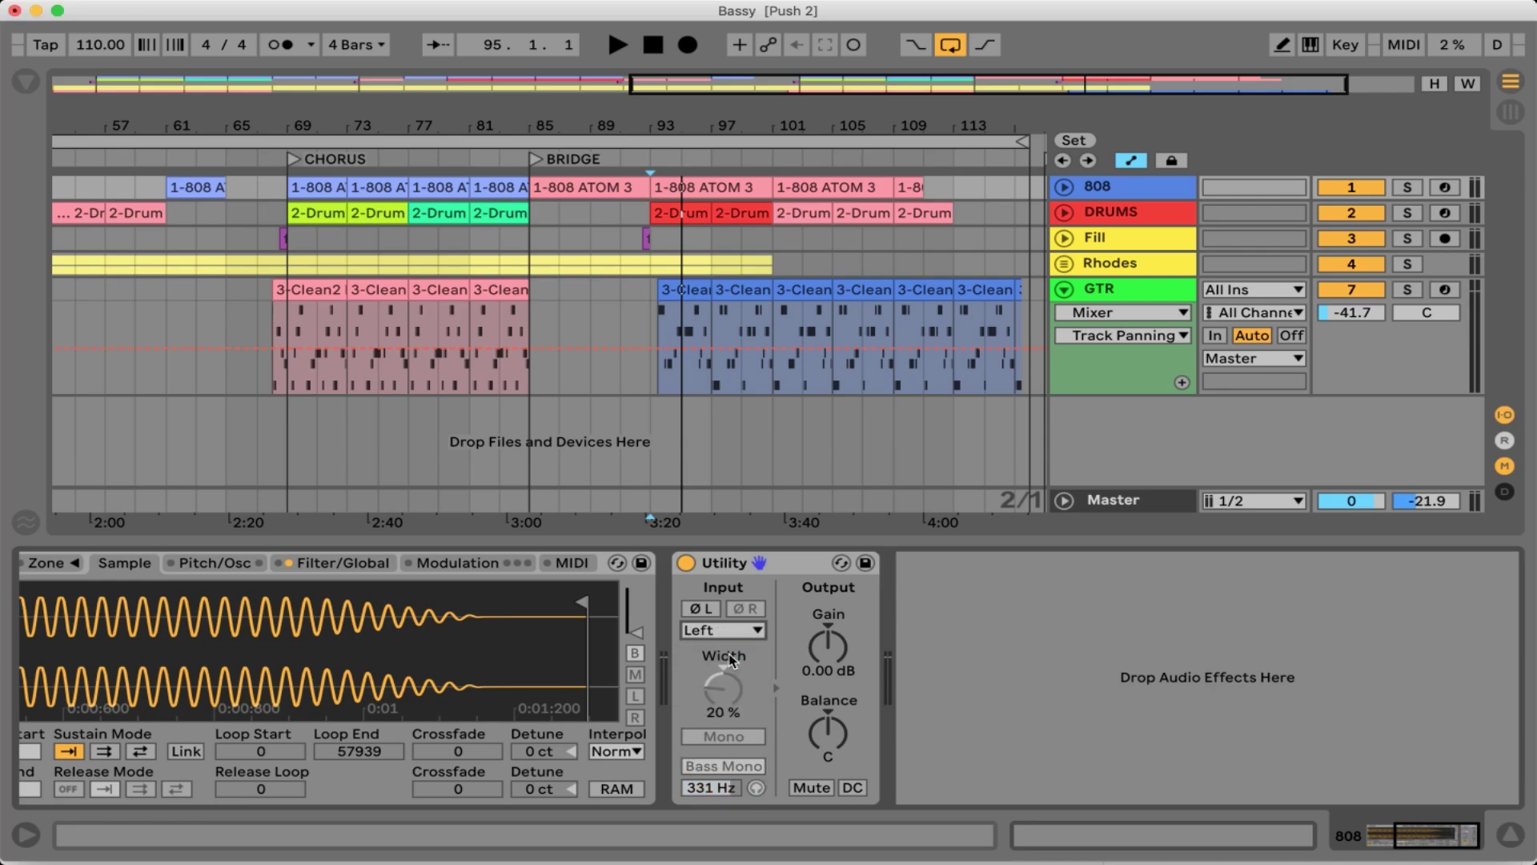
left_click(738, 633)
left_click(729, 692)
key("space")
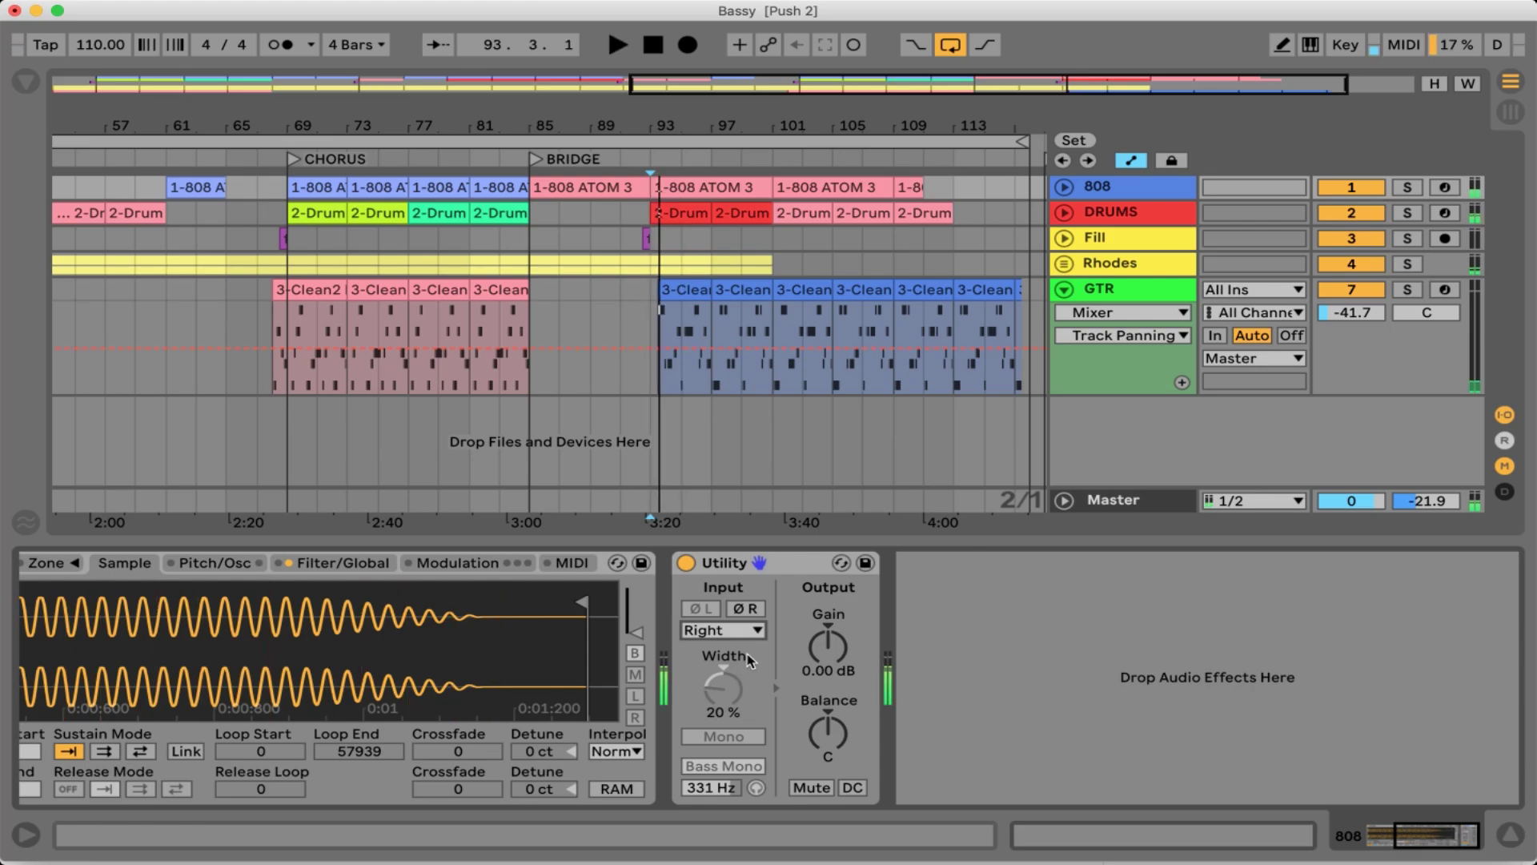
key("space")
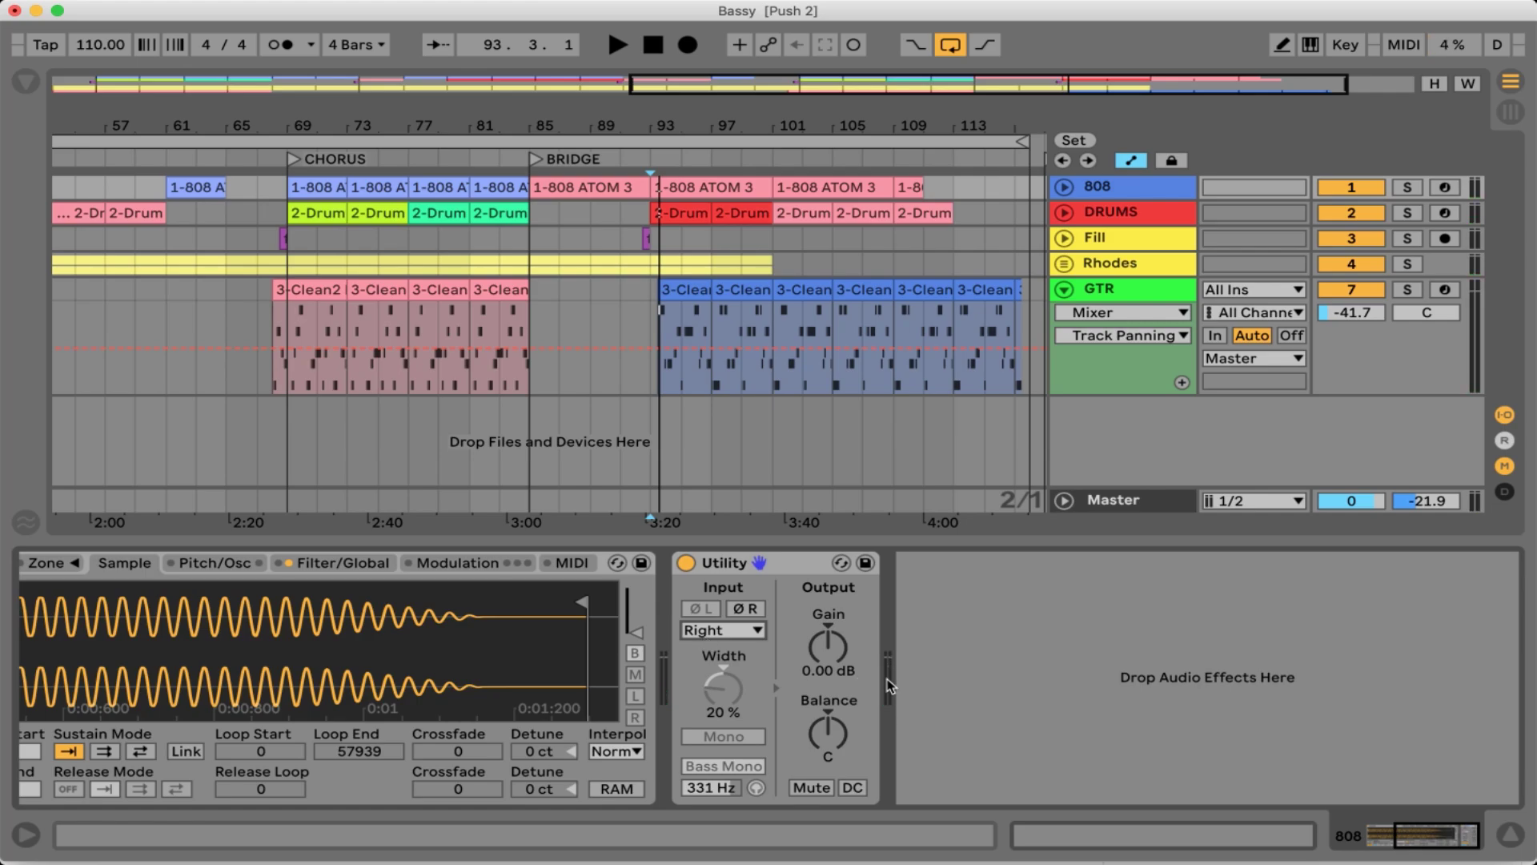
left_click(723, 630)
left_click(730, 671)
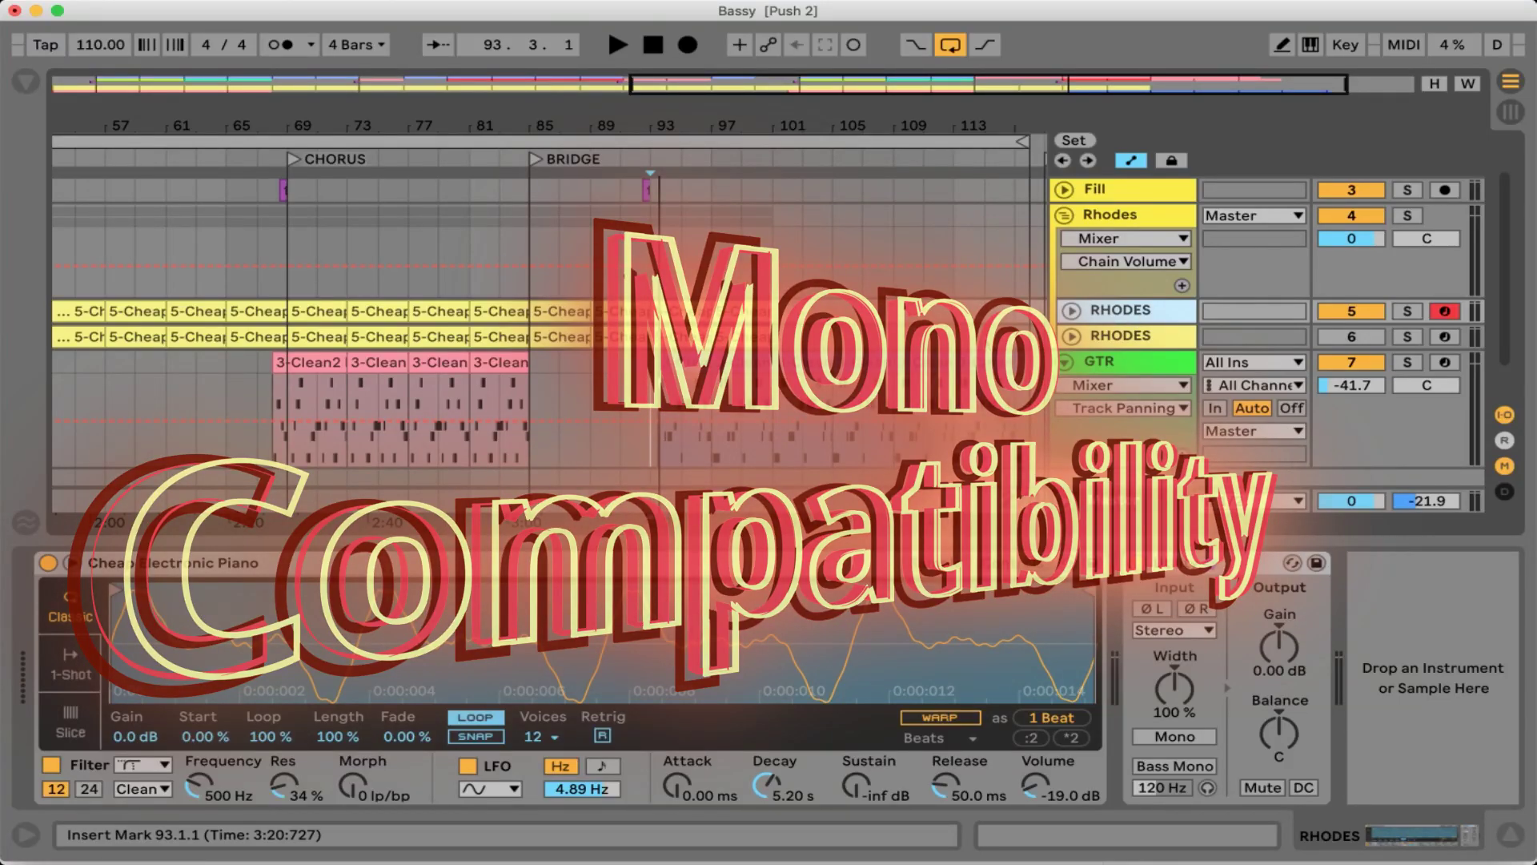
Play bars 89–93, switching the RHODES Utility to Mono and back to stereo, then stop
left_click(620, 312)
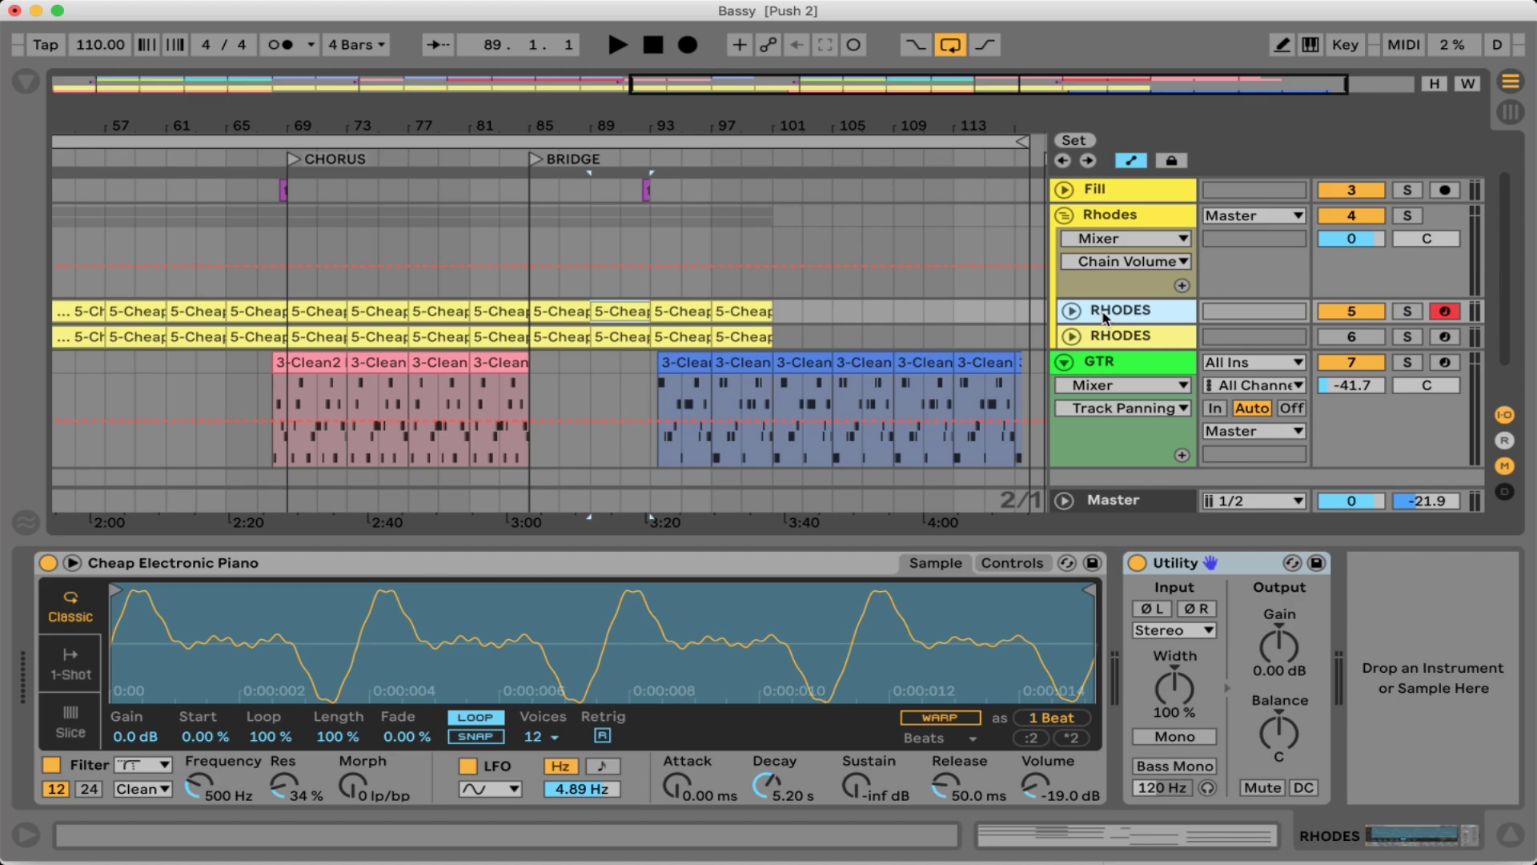
key("space")
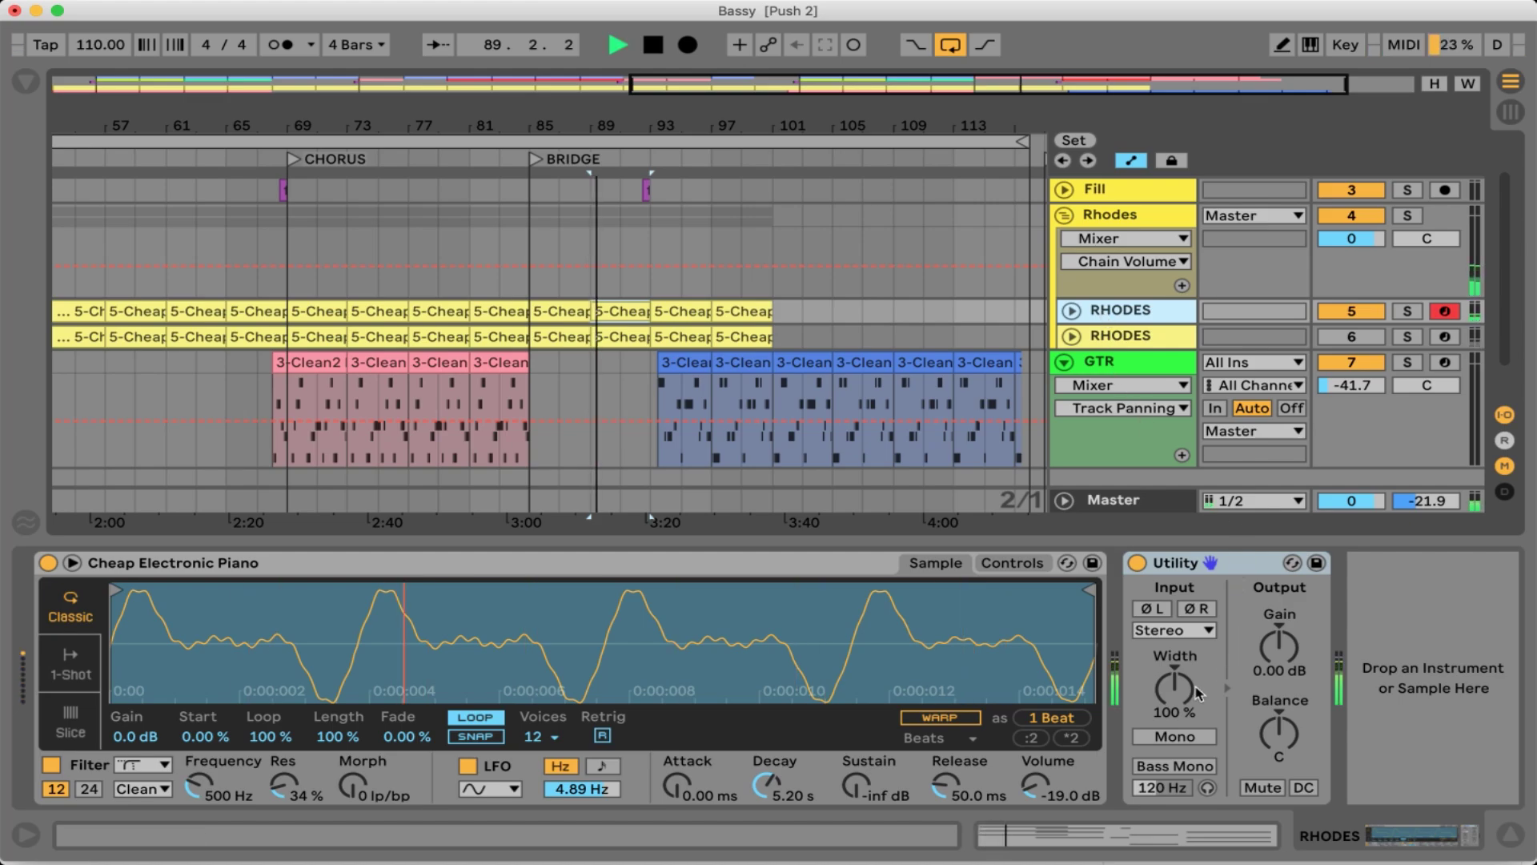
left_click(1191, 736)
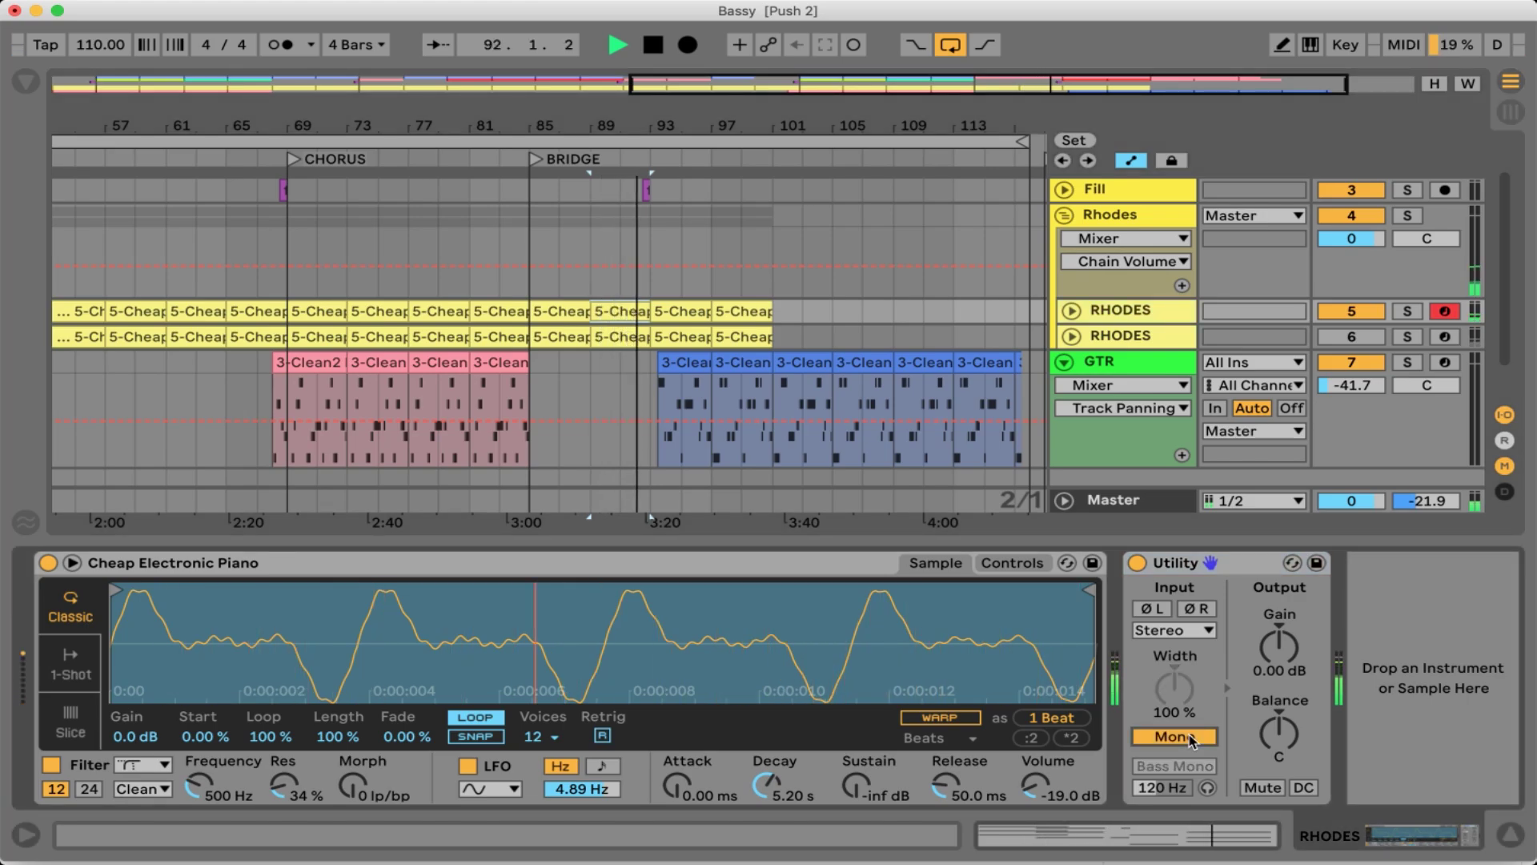
left_click(1191, 737)
key("space")
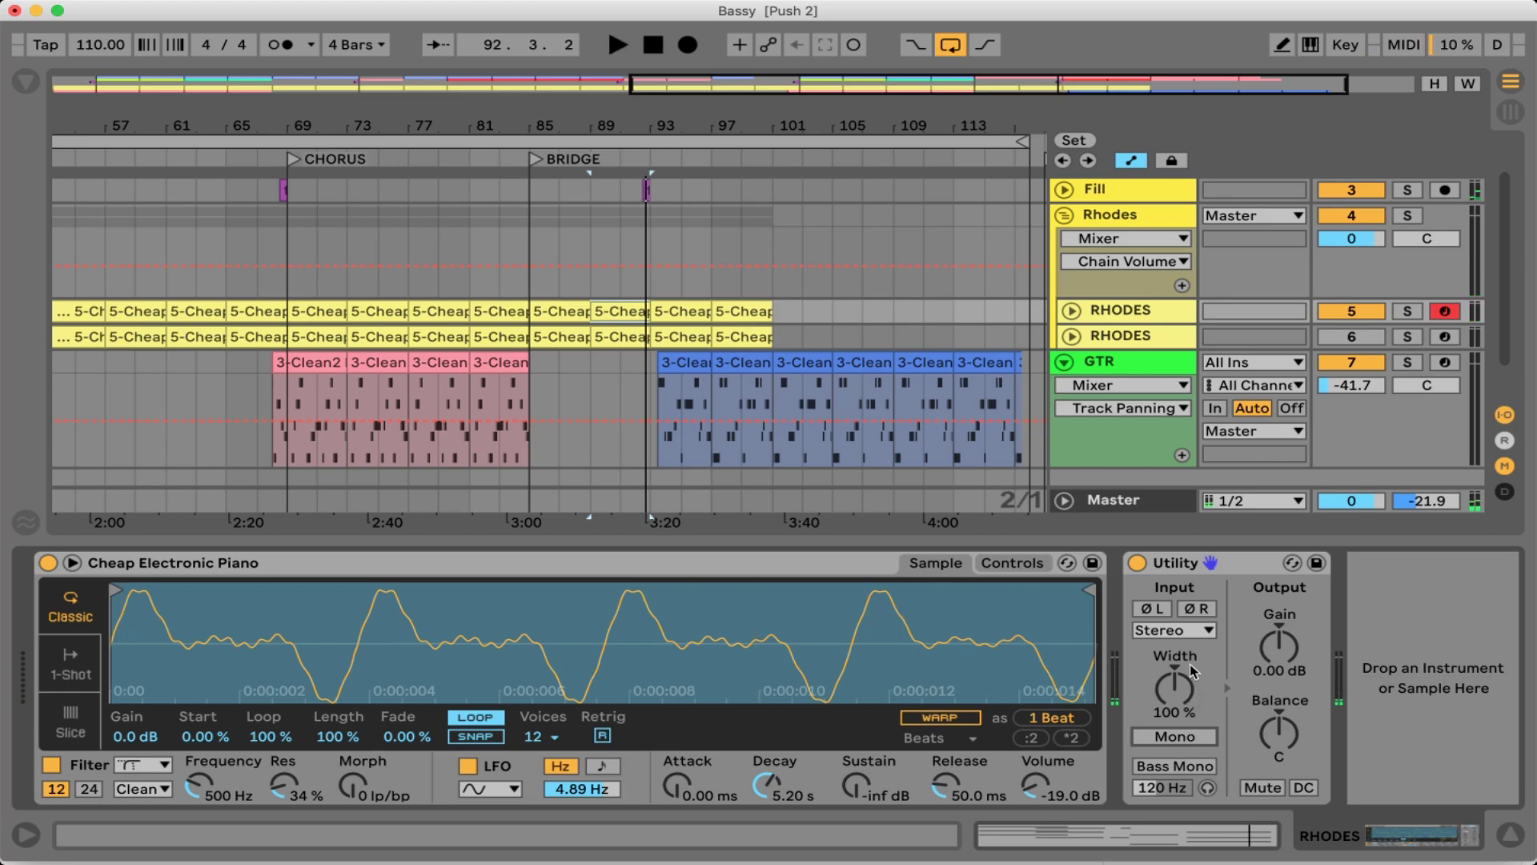
left_click(1179, 572)
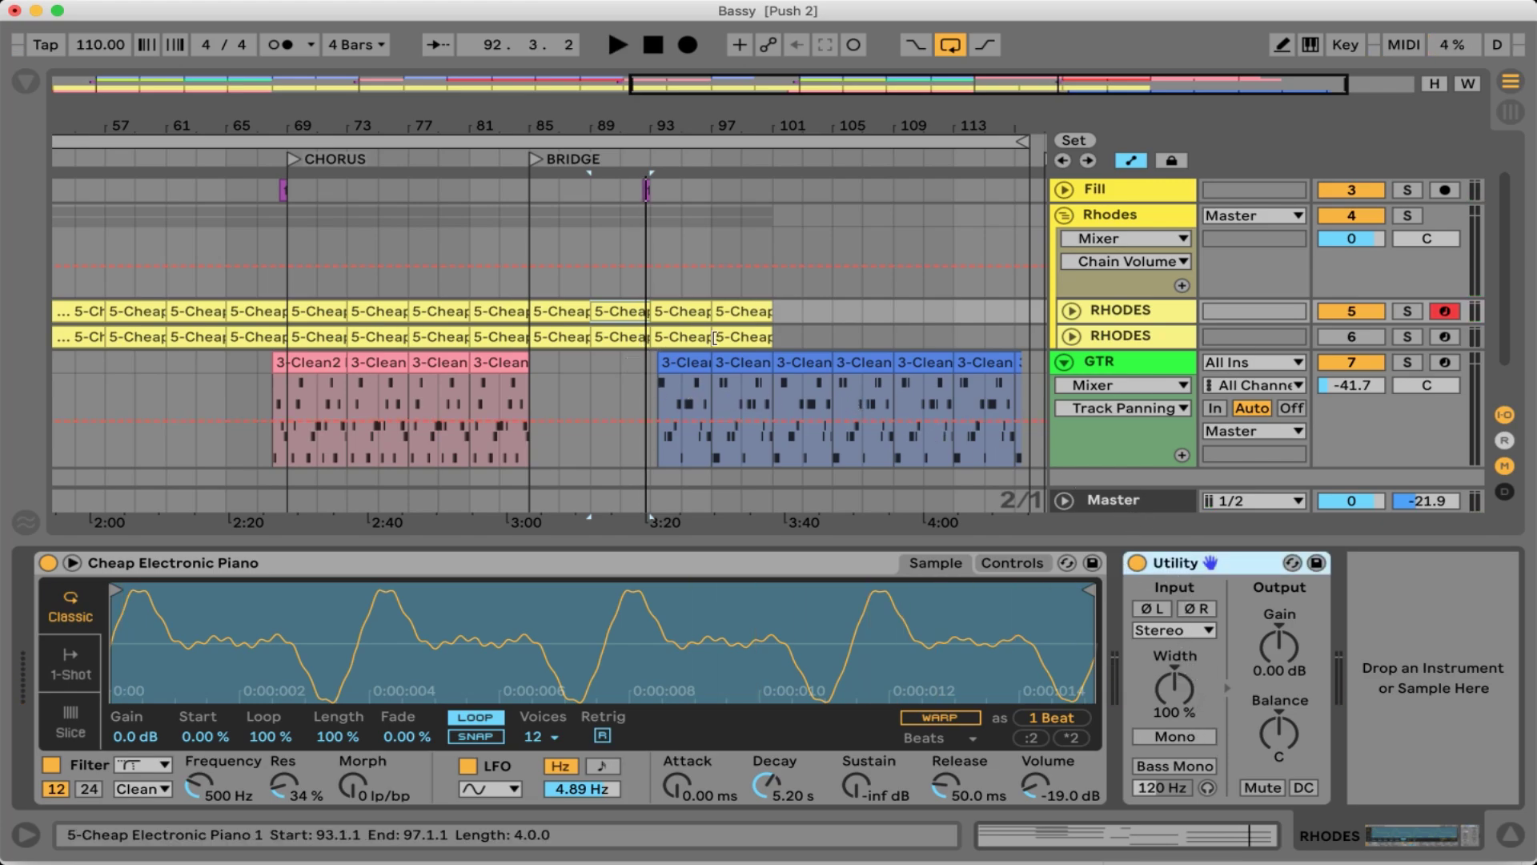
Check the second RHODES track's effects, then select the Rhodes group and start playback
left_click(1071, 336)
left_click(1103, 349)
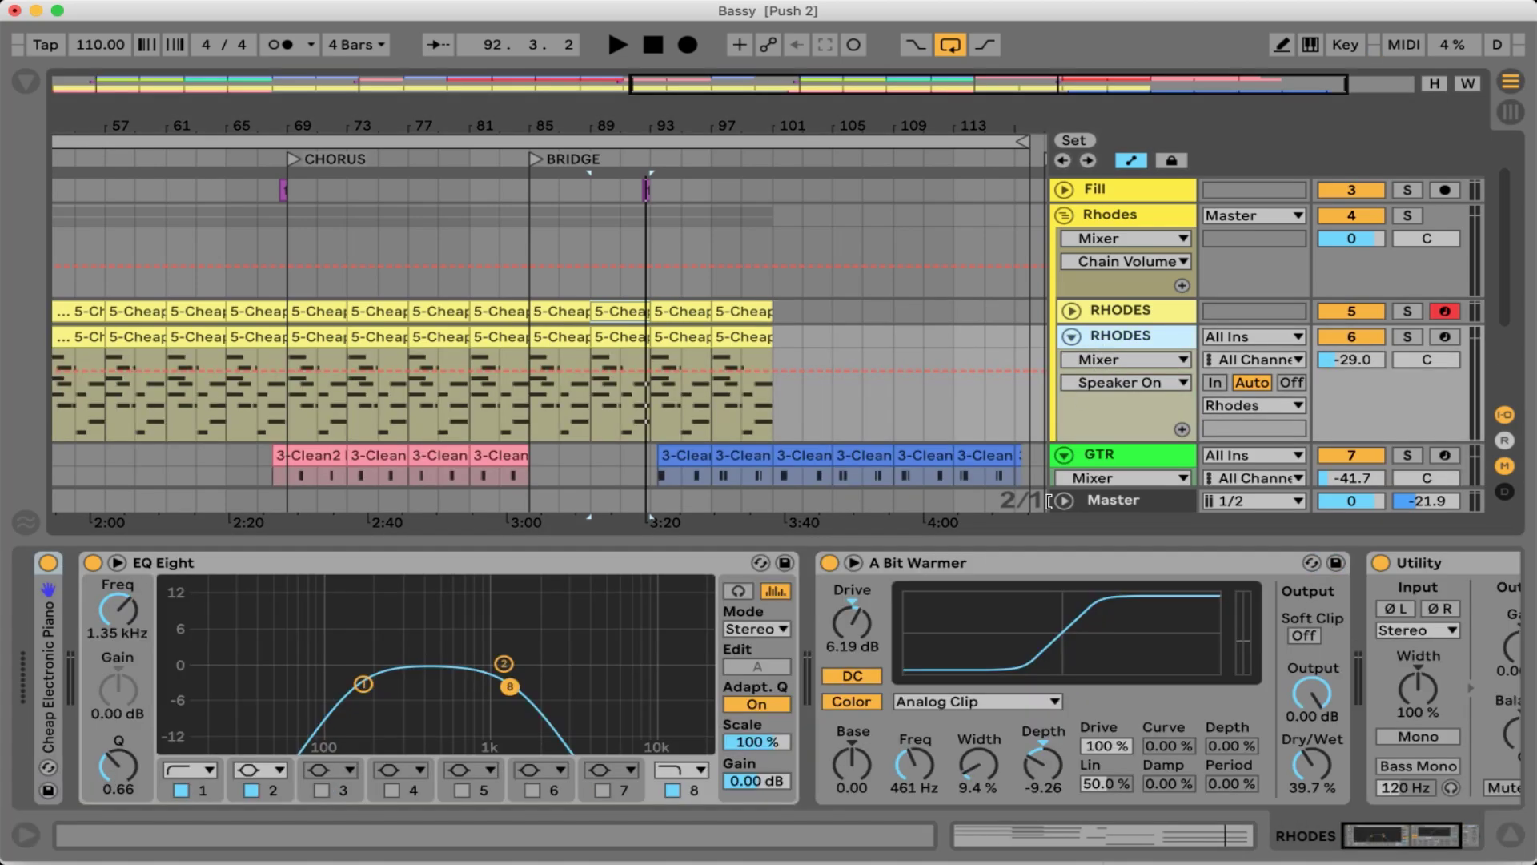
mouse_move(1395, 838)
left_mouse_down()
mouse_move(1465, 838)
mouse_move(1369, 838)
left_mouse_up()
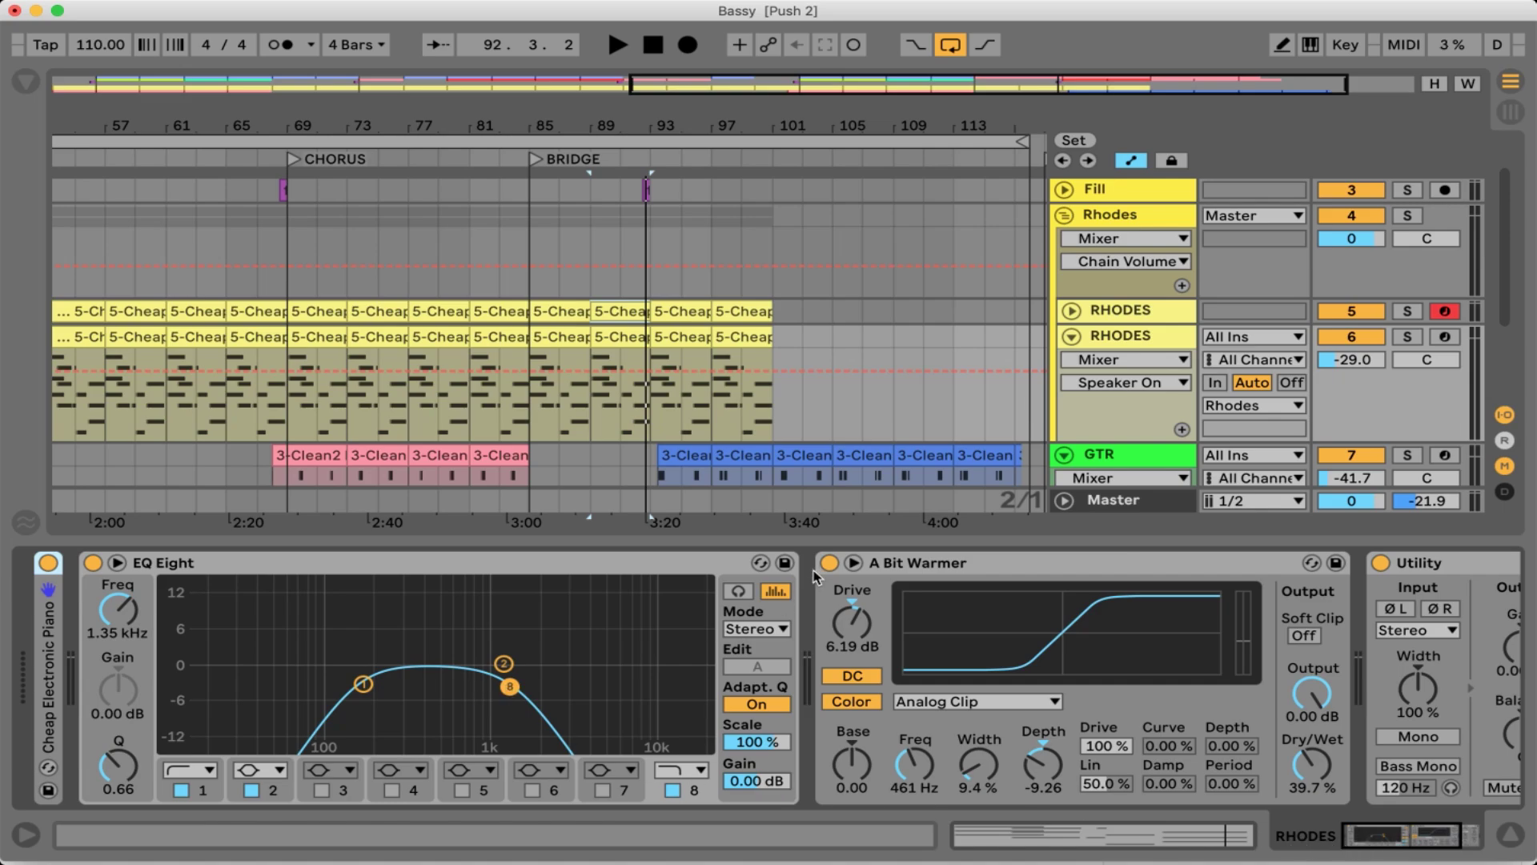
left_click(1072, 336)
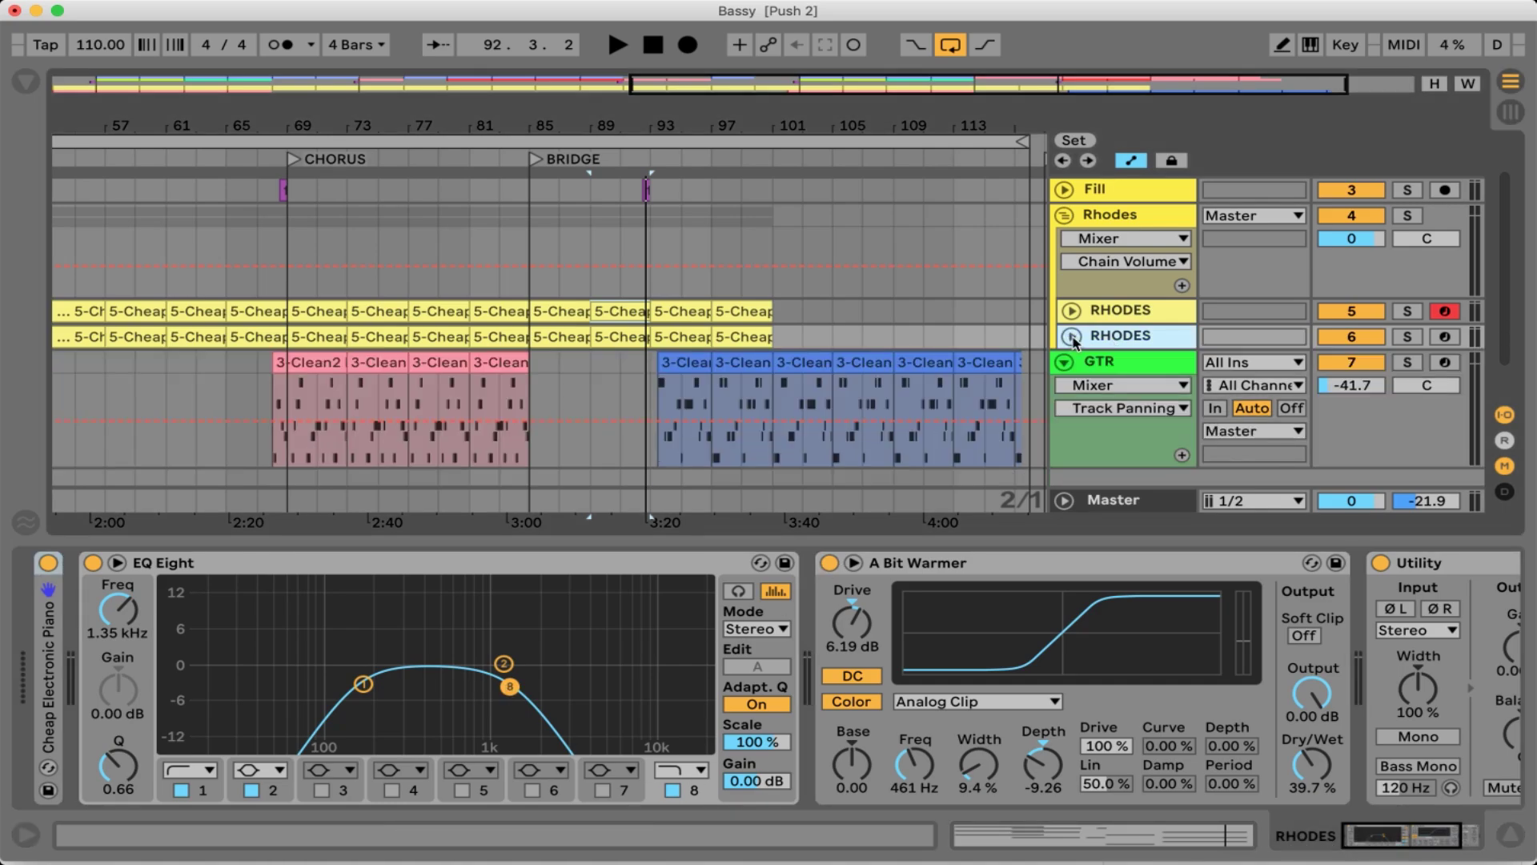
left_click(1129, 310)
left_click(1125, 227)
key("space")
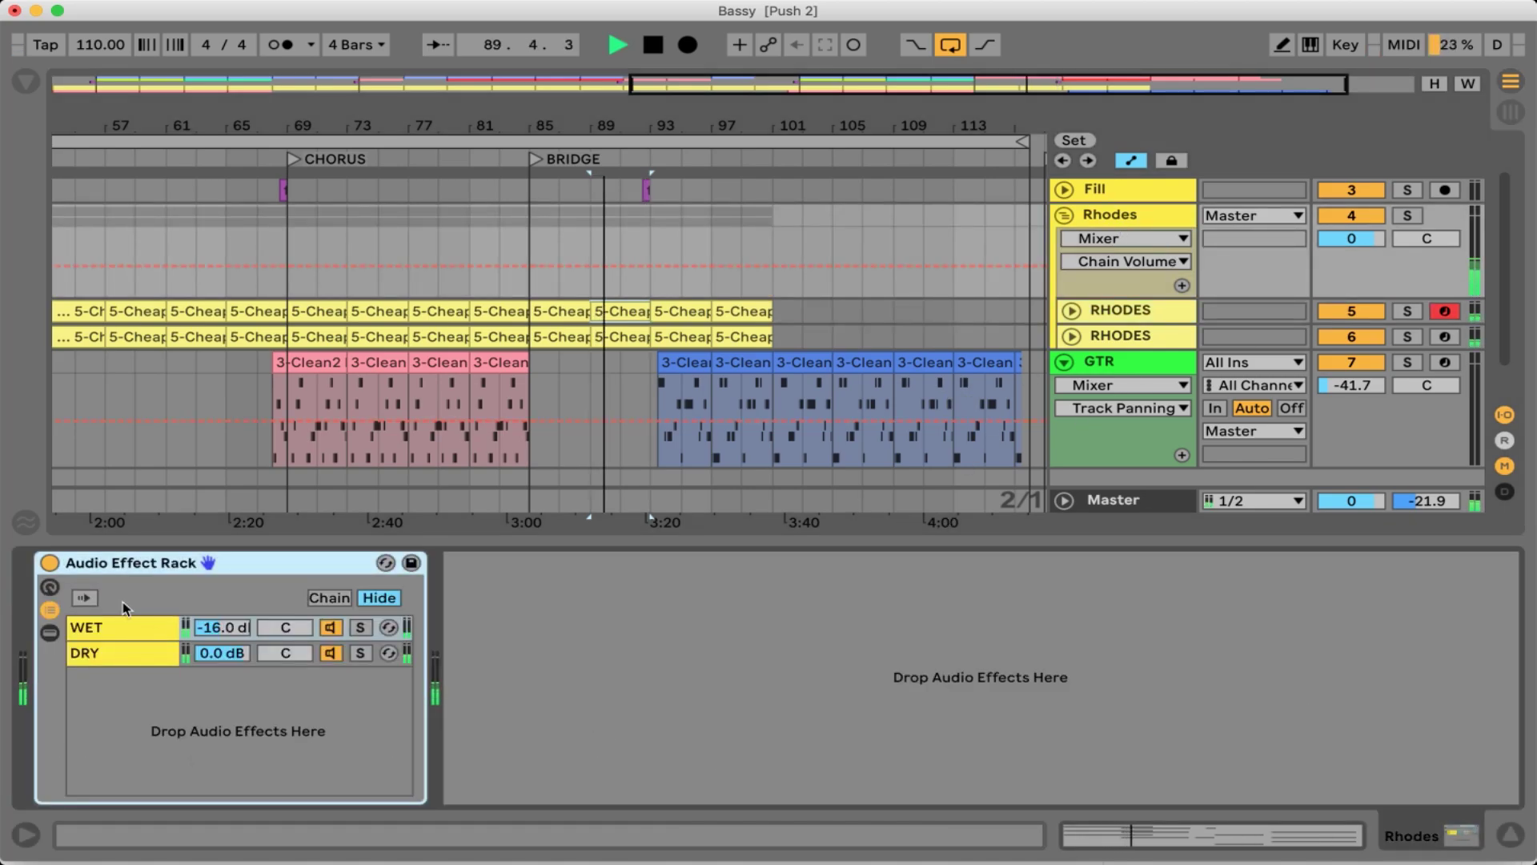
Add a Utility set to Mono after the Rhodes group's Audio Effect Rack
left_click(26, 81)
scroll(293, 459, "down", 1)
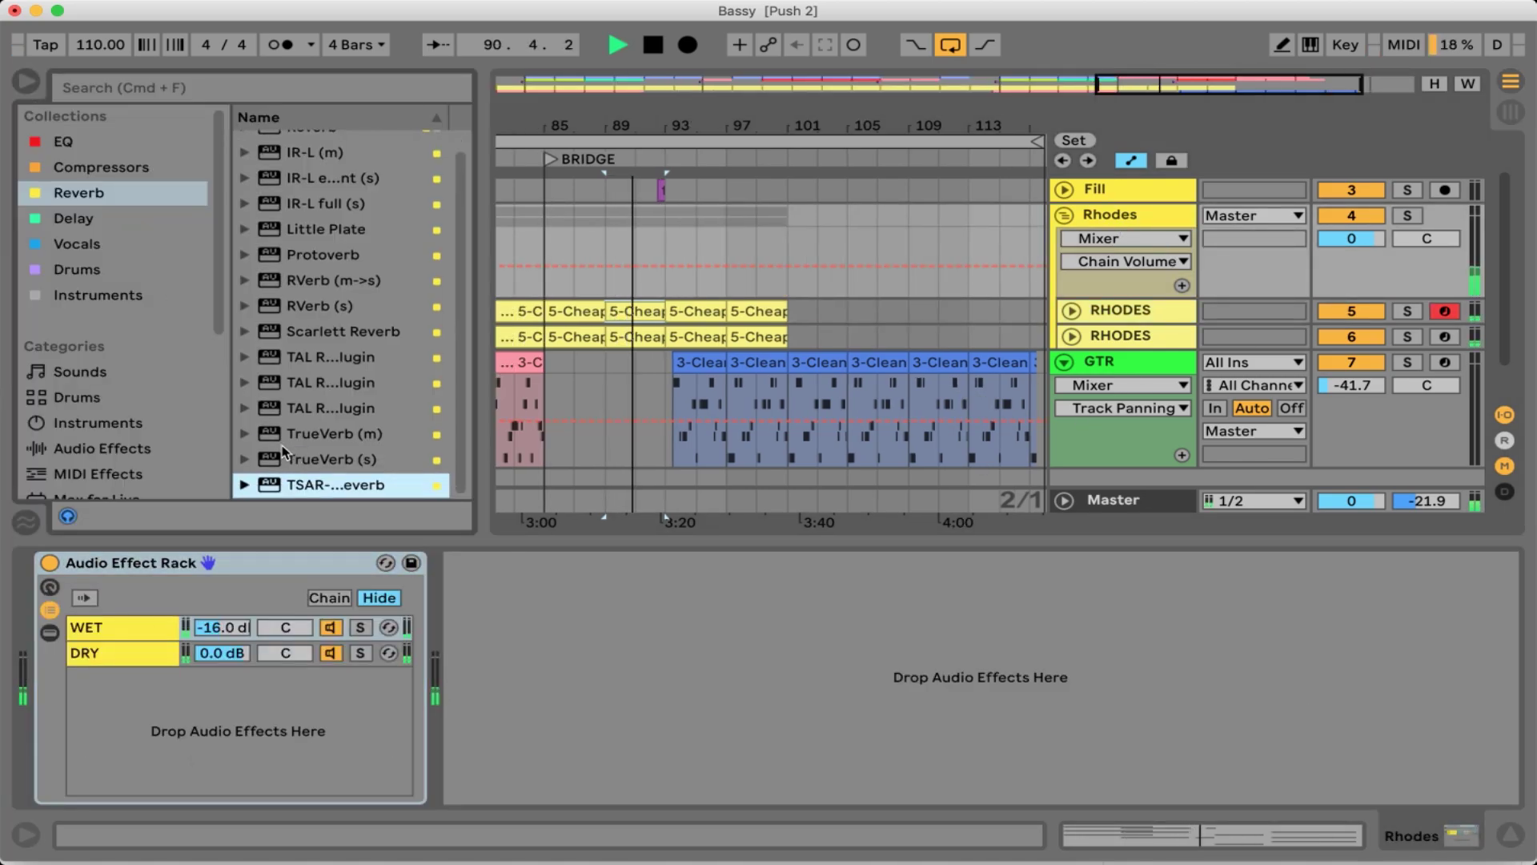
scroll(122, 420, "down", 5)
left_click(103, 177)
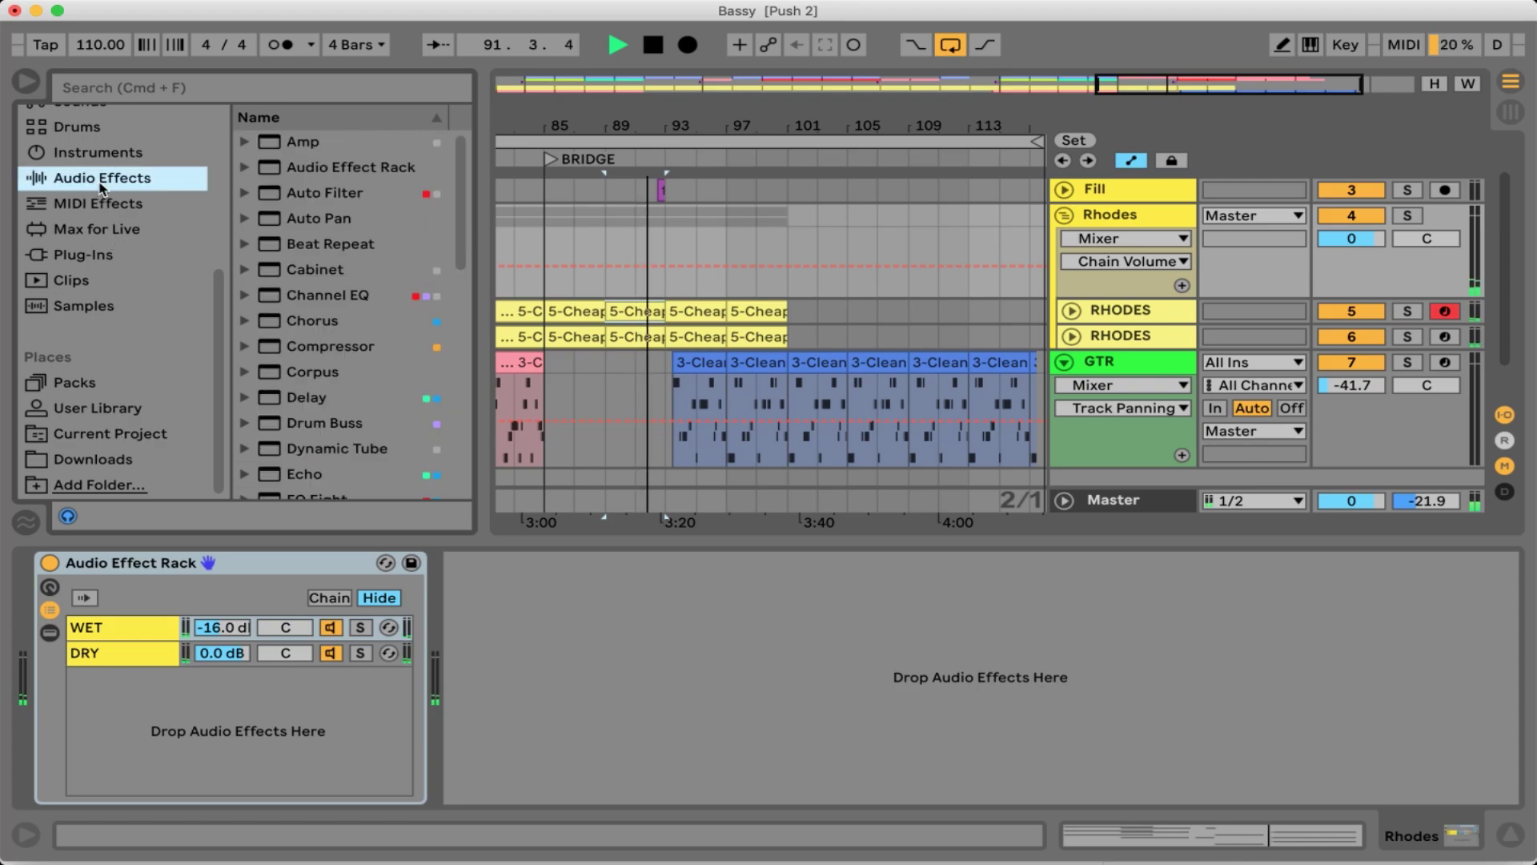
scroll(293, 448, "down", 5)
left_click_drag(286, 434, 592, 655)
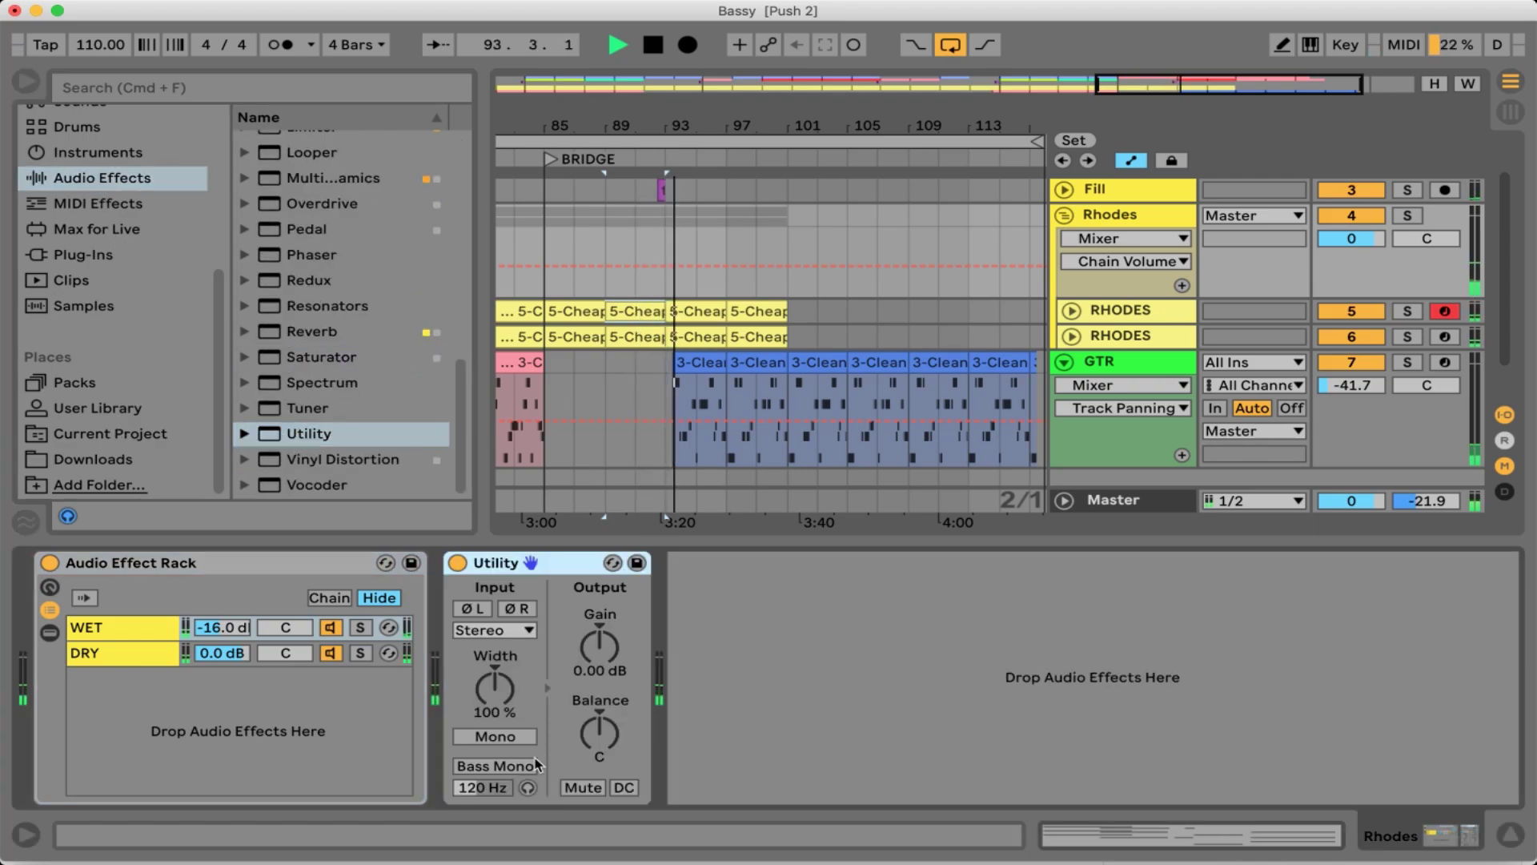
left_click(503, 739)
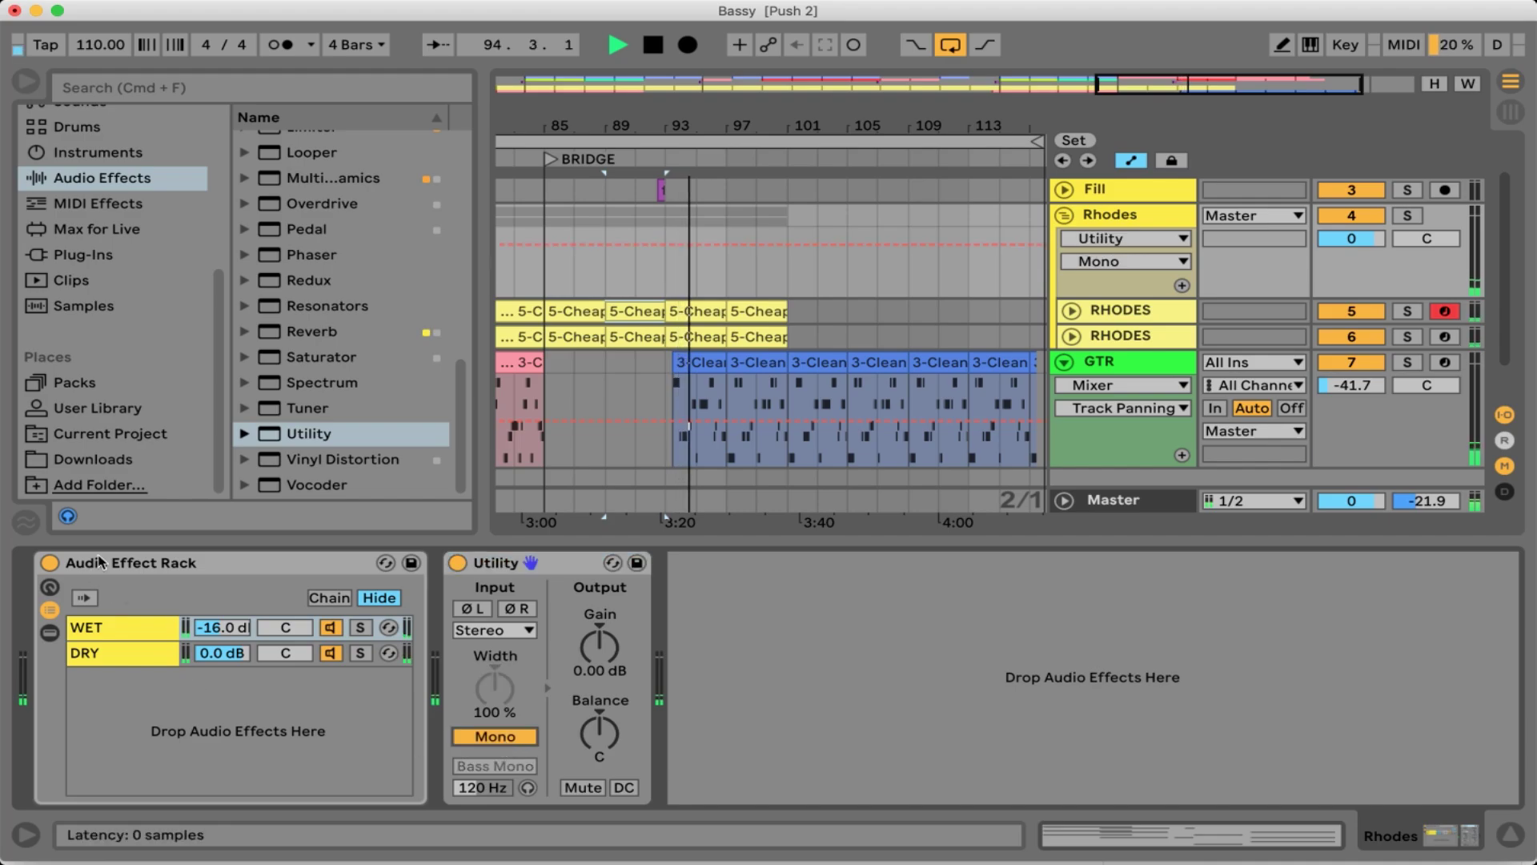
left_click(25, 81)
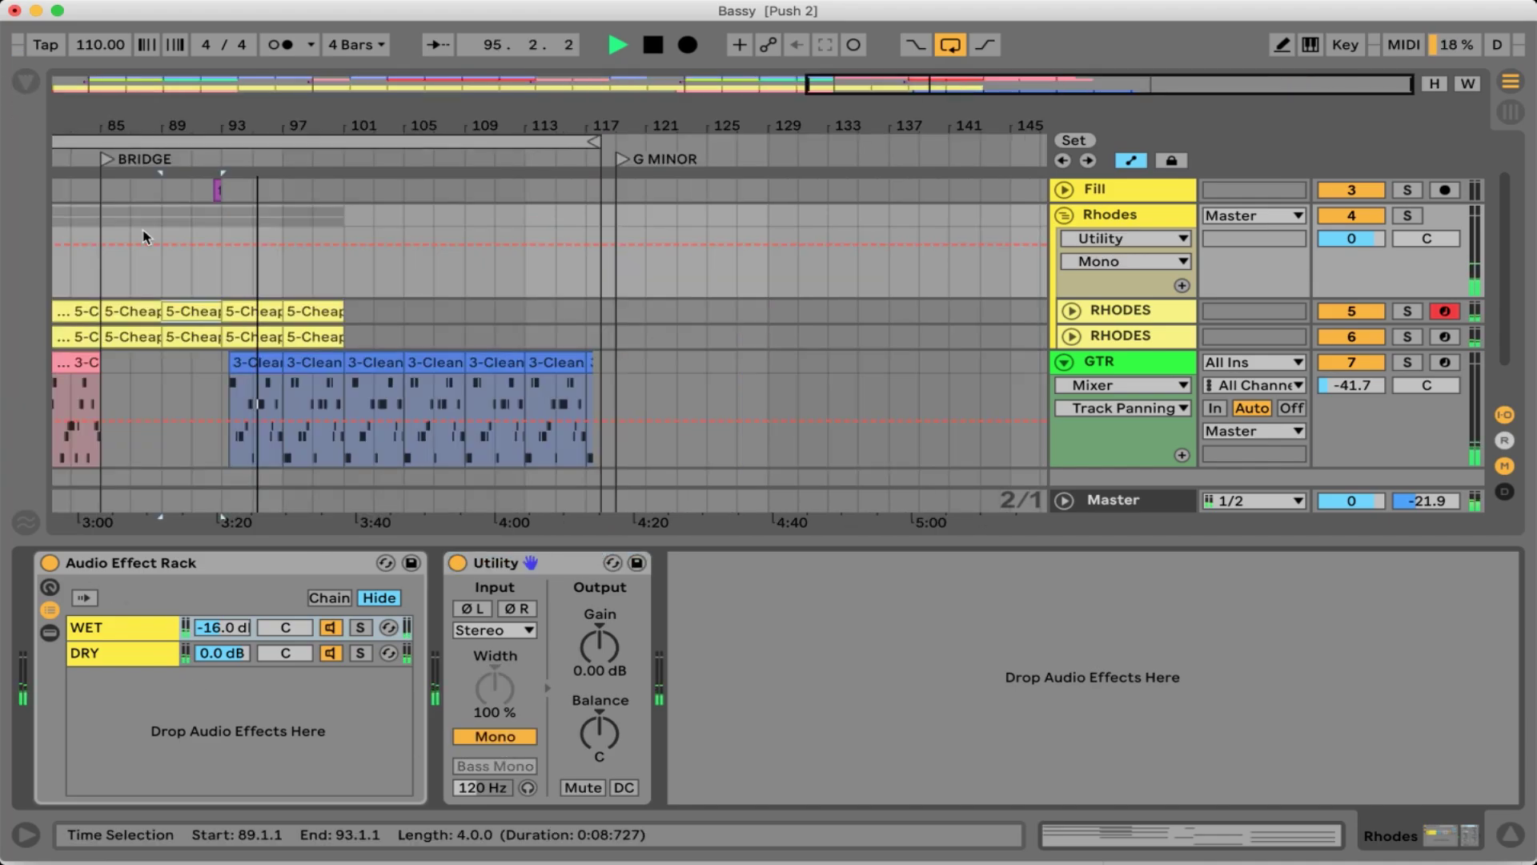
Compare by muting and unmuting the second RHODES track twice, then stop playback
left_click(1376, 337)
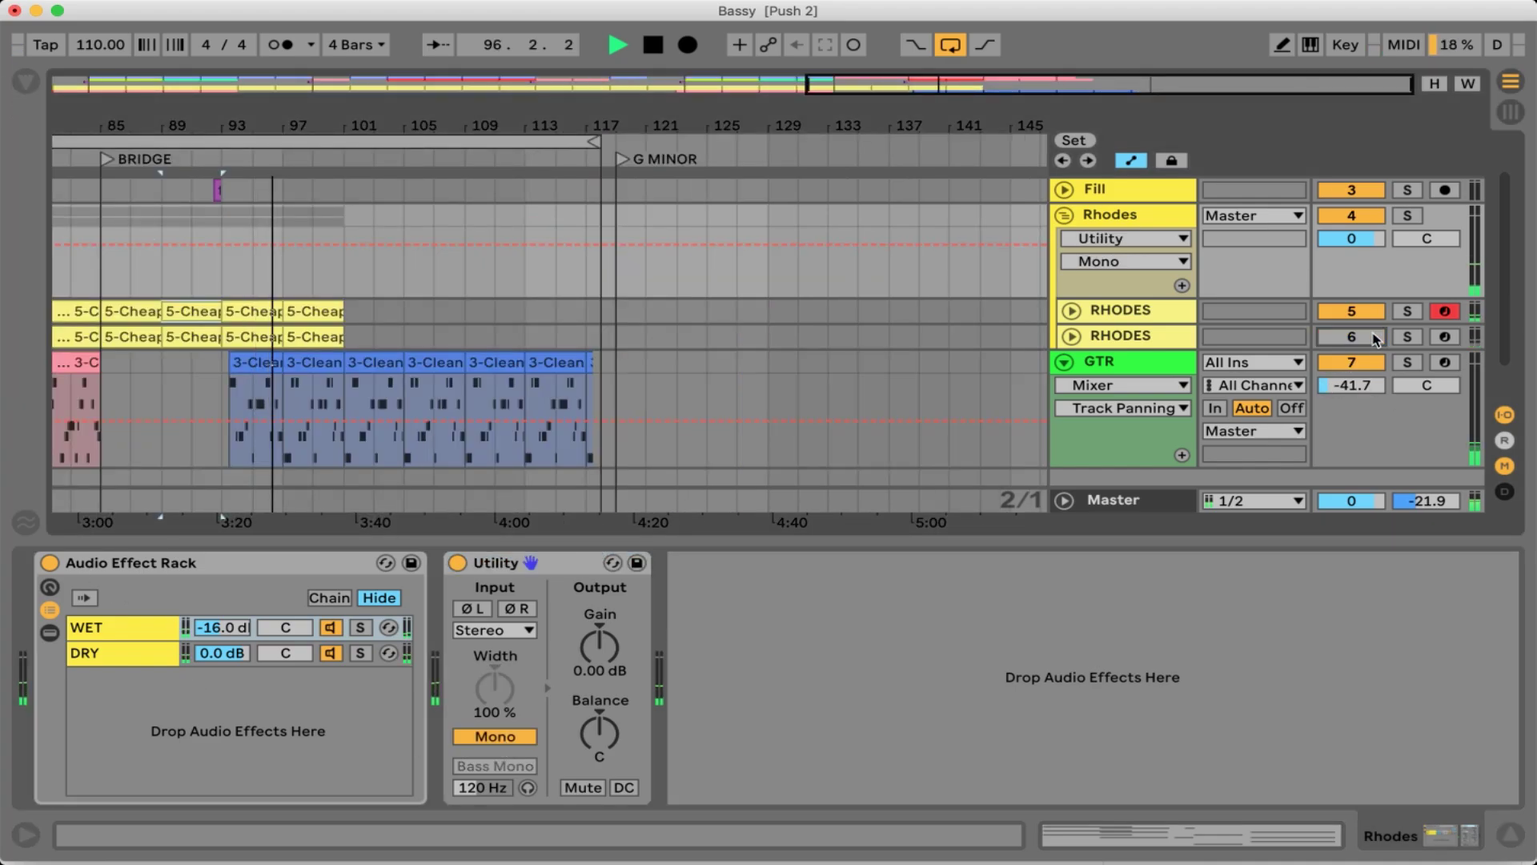
left_click(1376, 338)
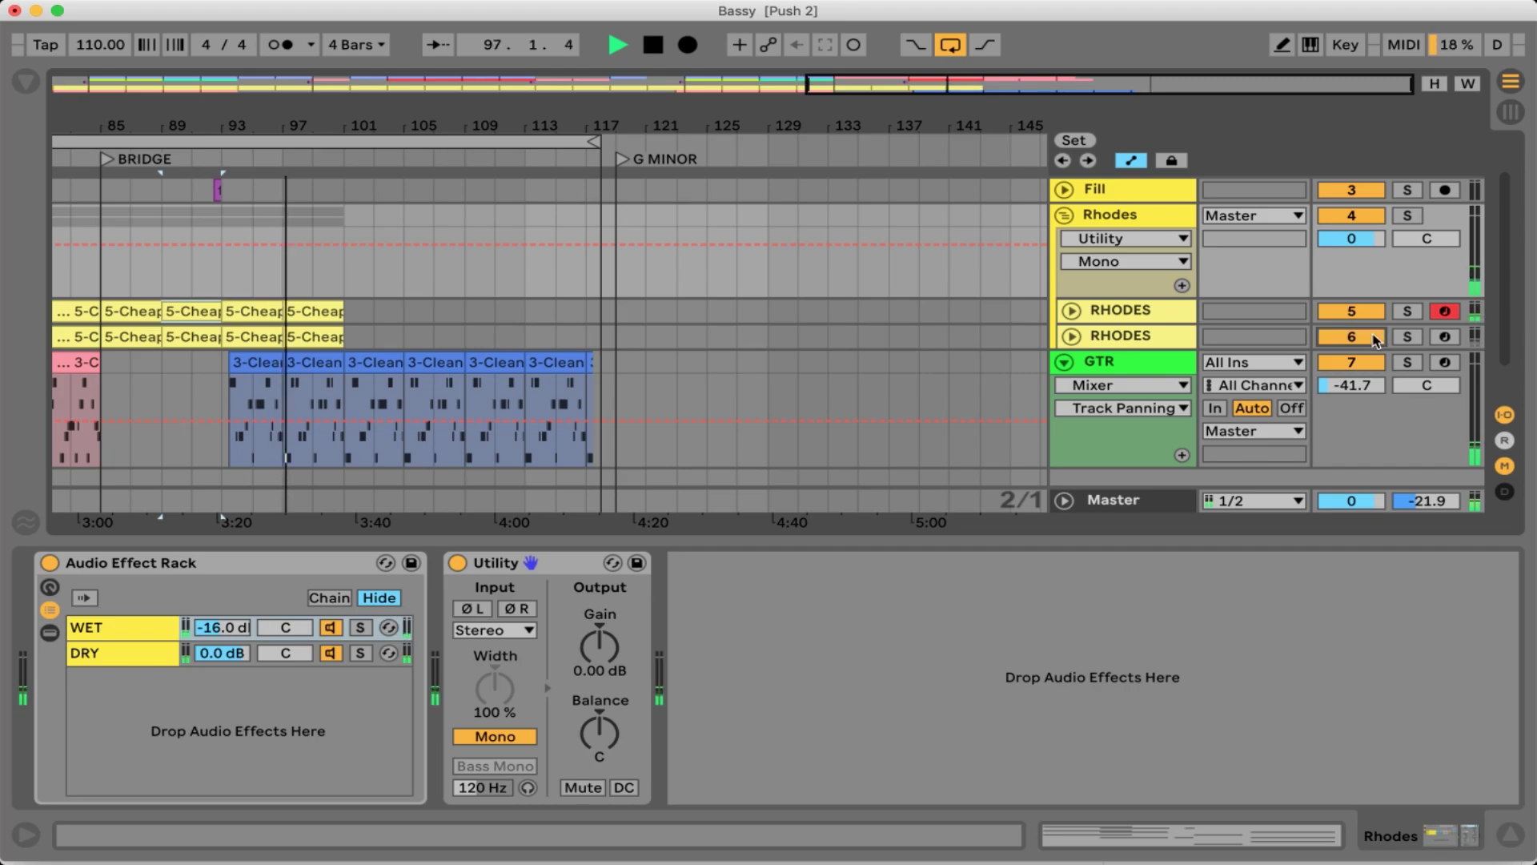
left_click(1375, 338)
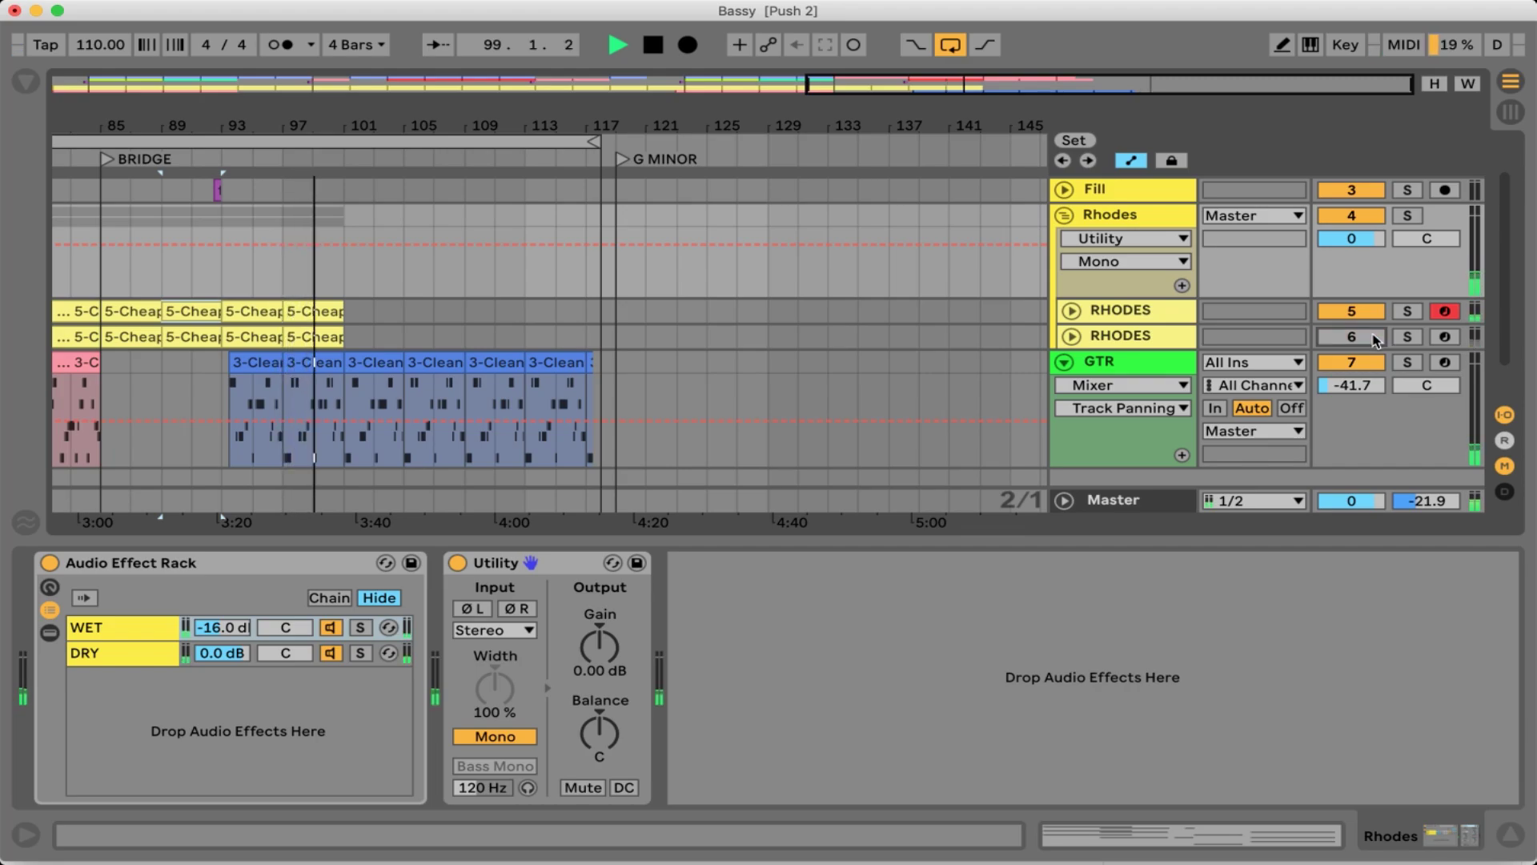
left_click(1376, 338)
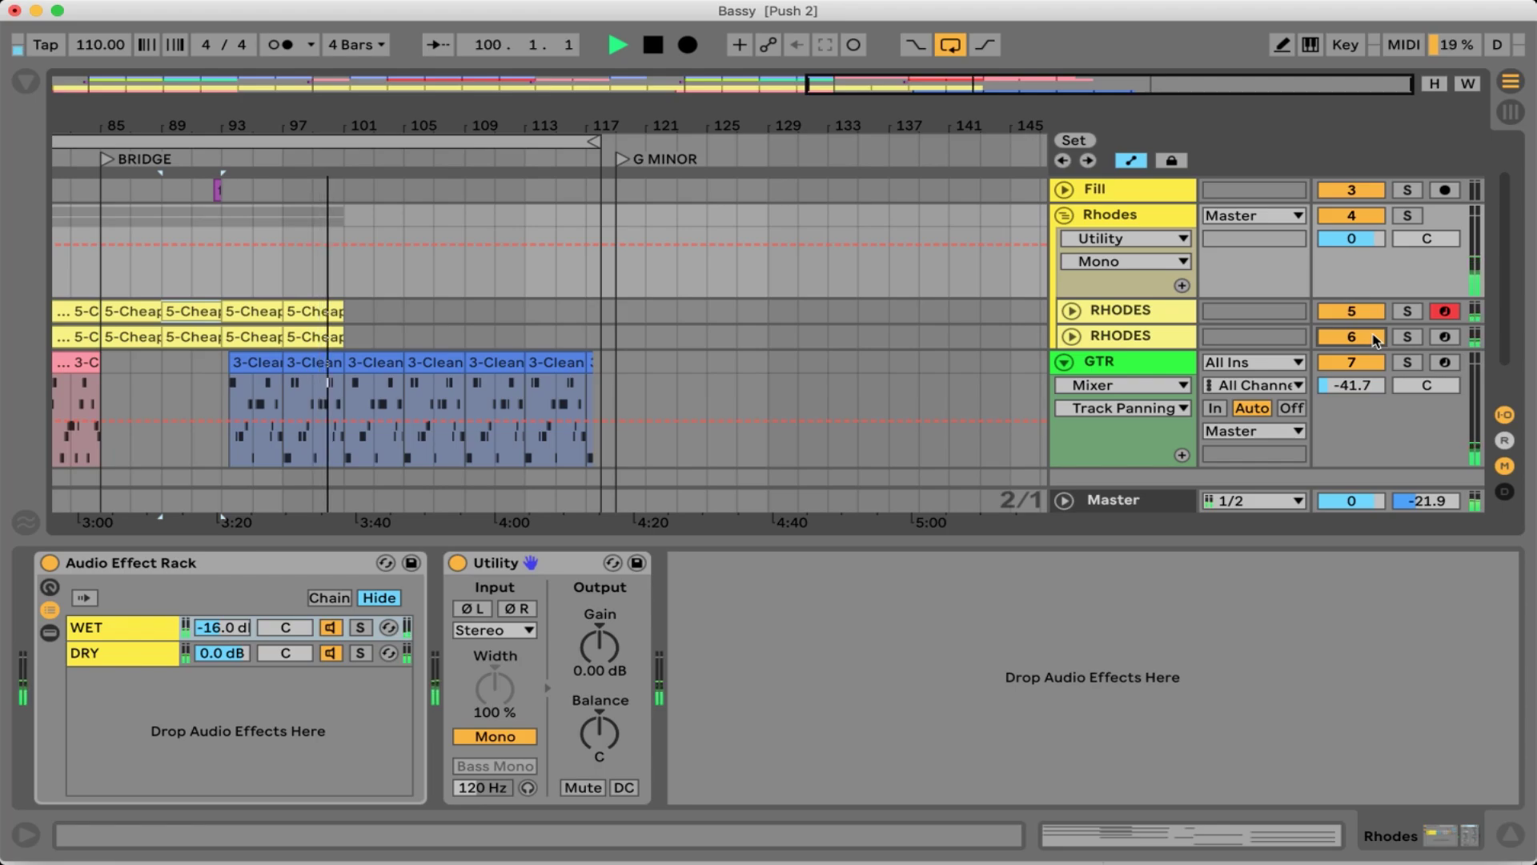
key("space")
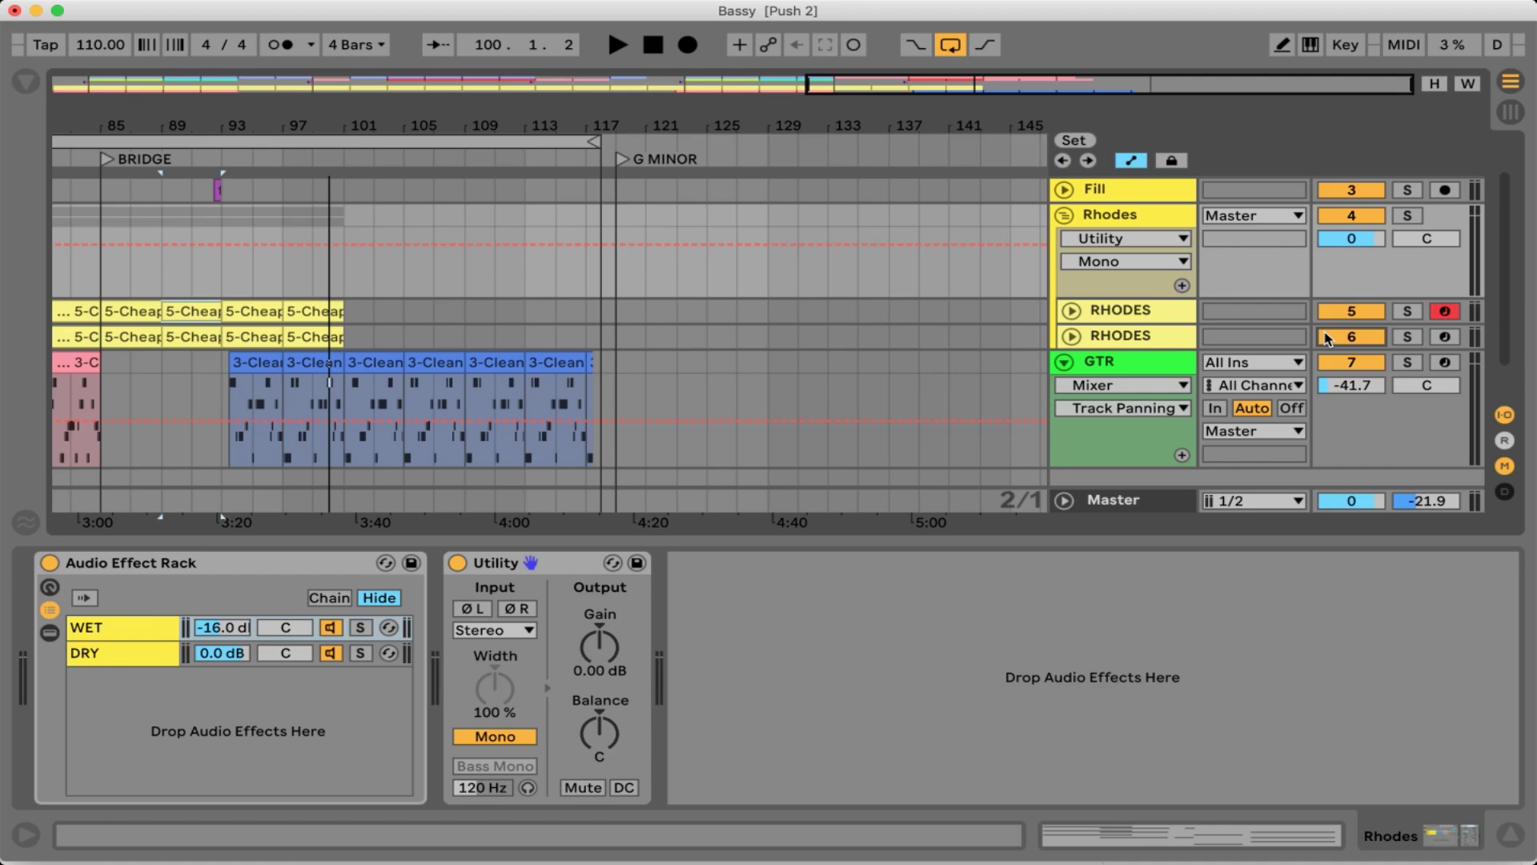
left_click(1113, 500)
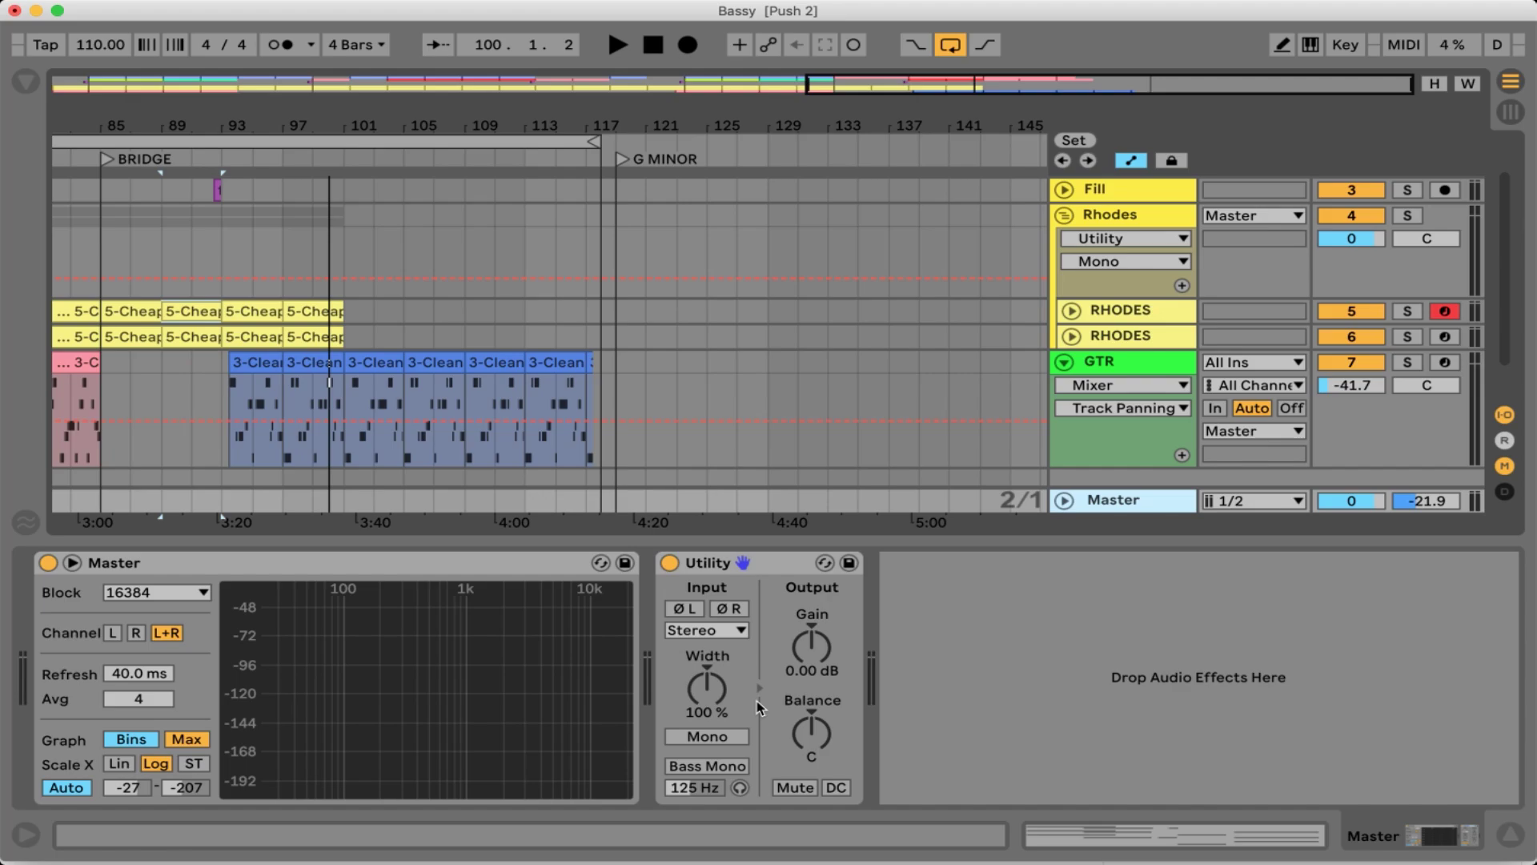
Duplicate the GTR track and invert both left and right polarity on its Utility
scroll(1111, 324, "down", 1)
left_click(1111, 324)
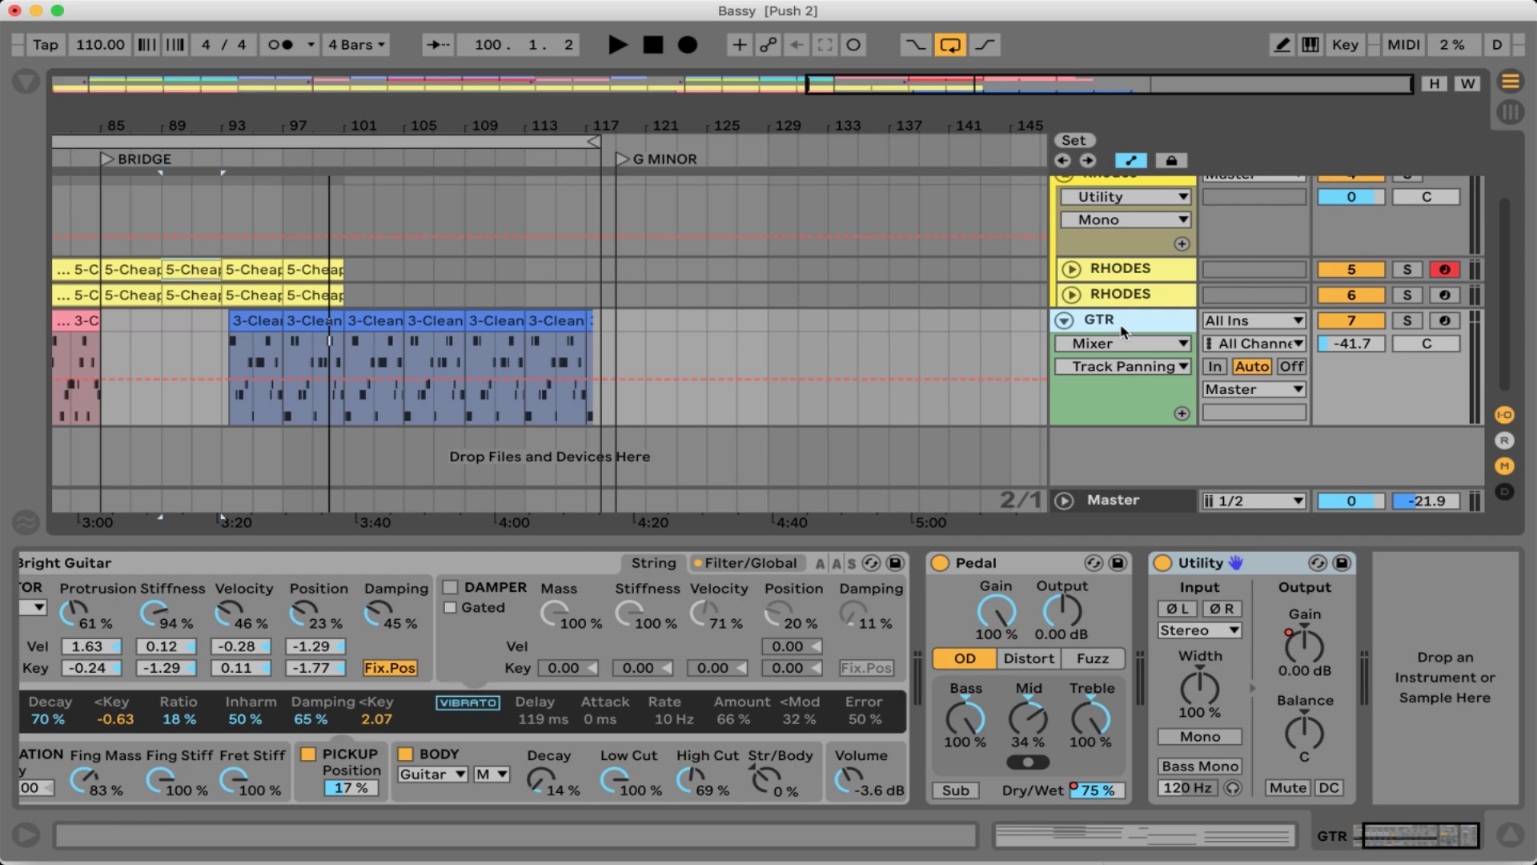
key("super+d")
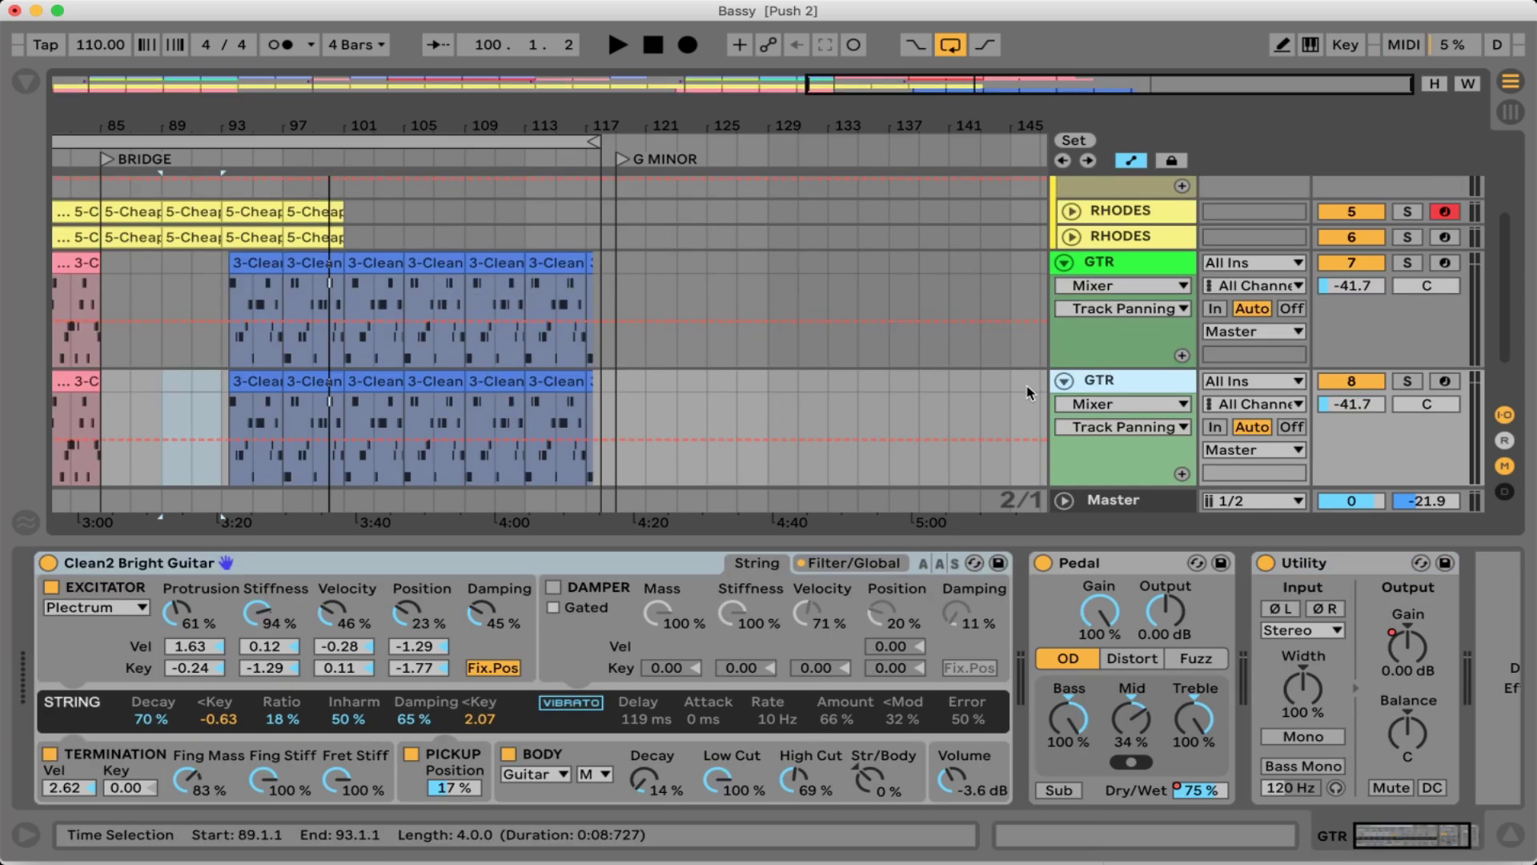
left_click(1289, 611)
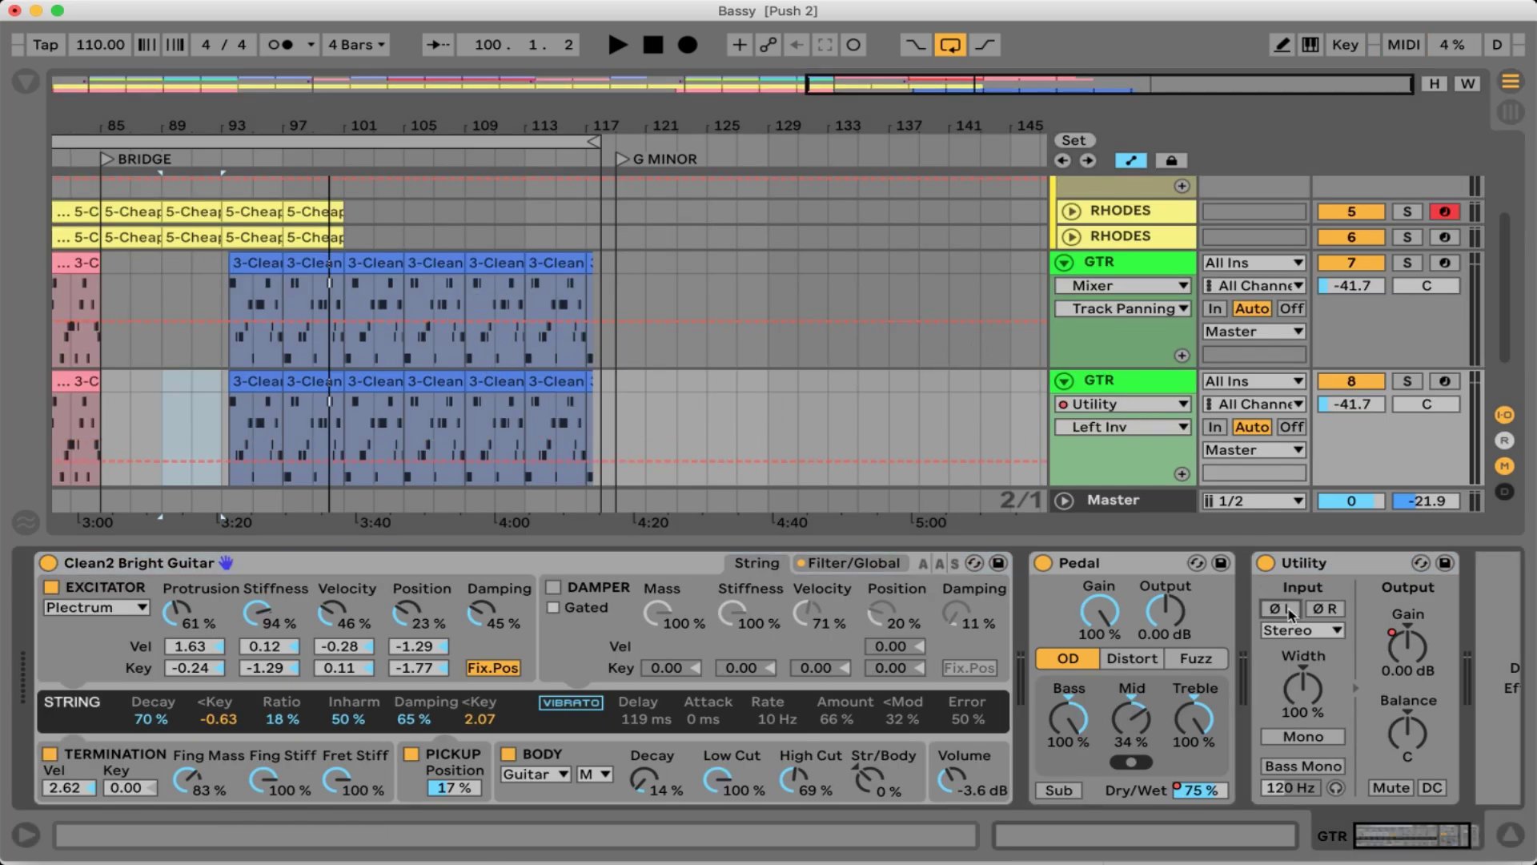
left_click(1323, 610)
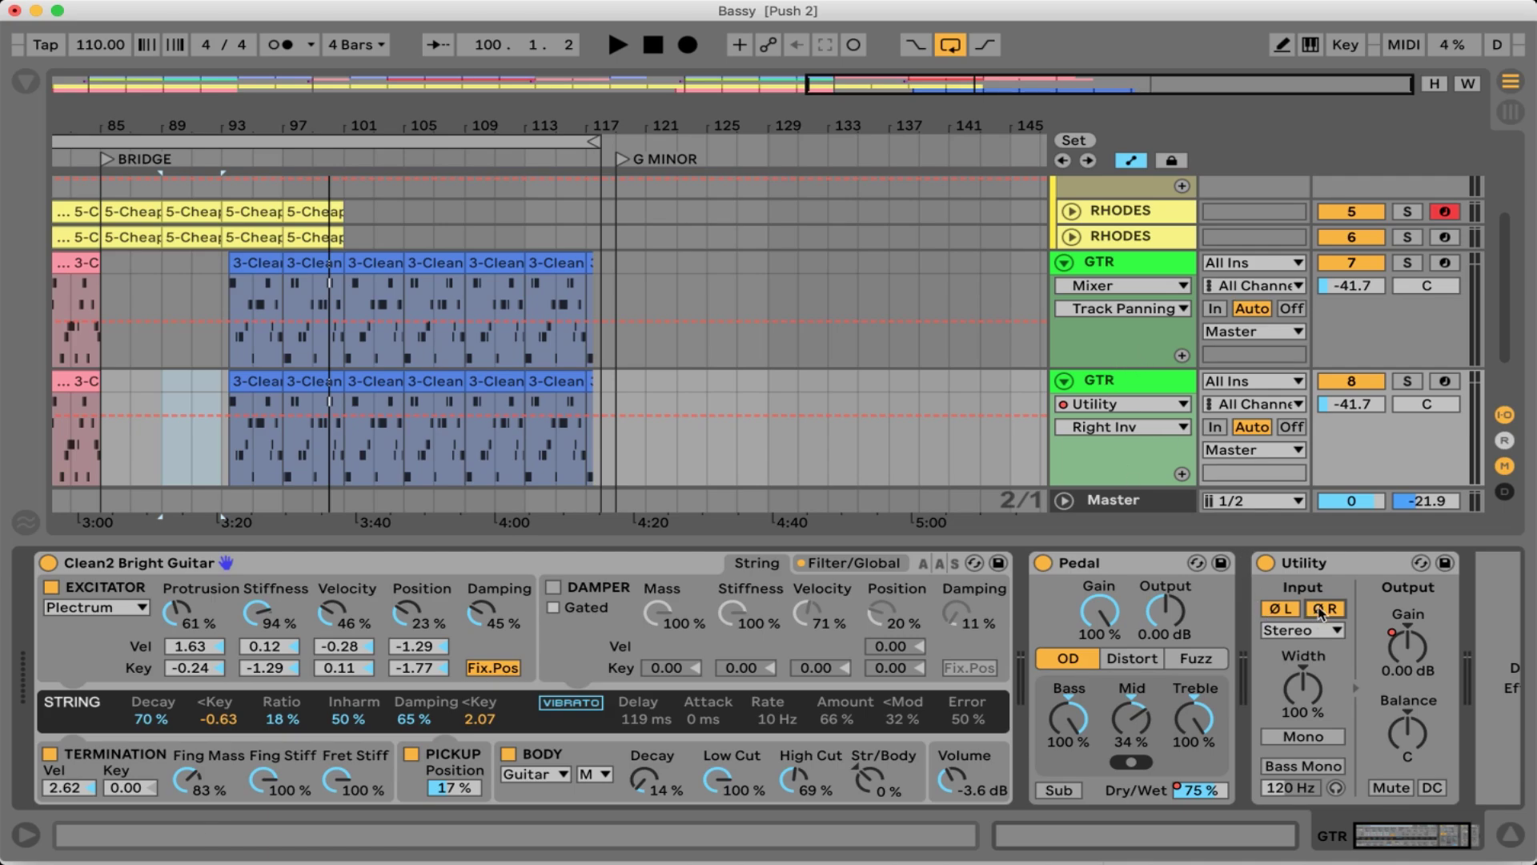
Play from bar 105 comparing the GTR tracks soloed, then delete the duplicate
left_click(1121, 384)
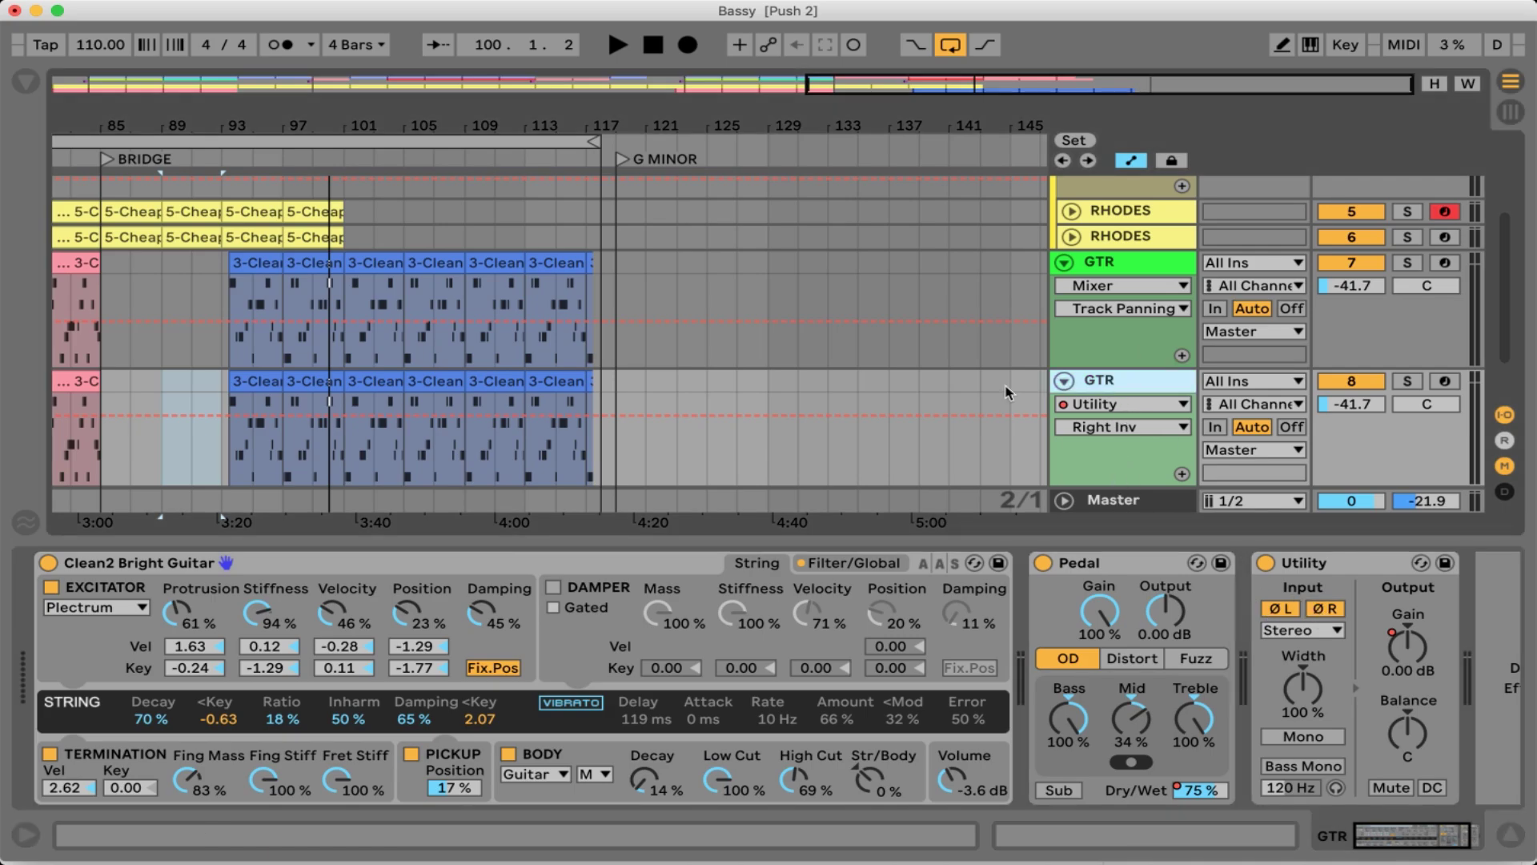
left_click(461, 290)
key("space")
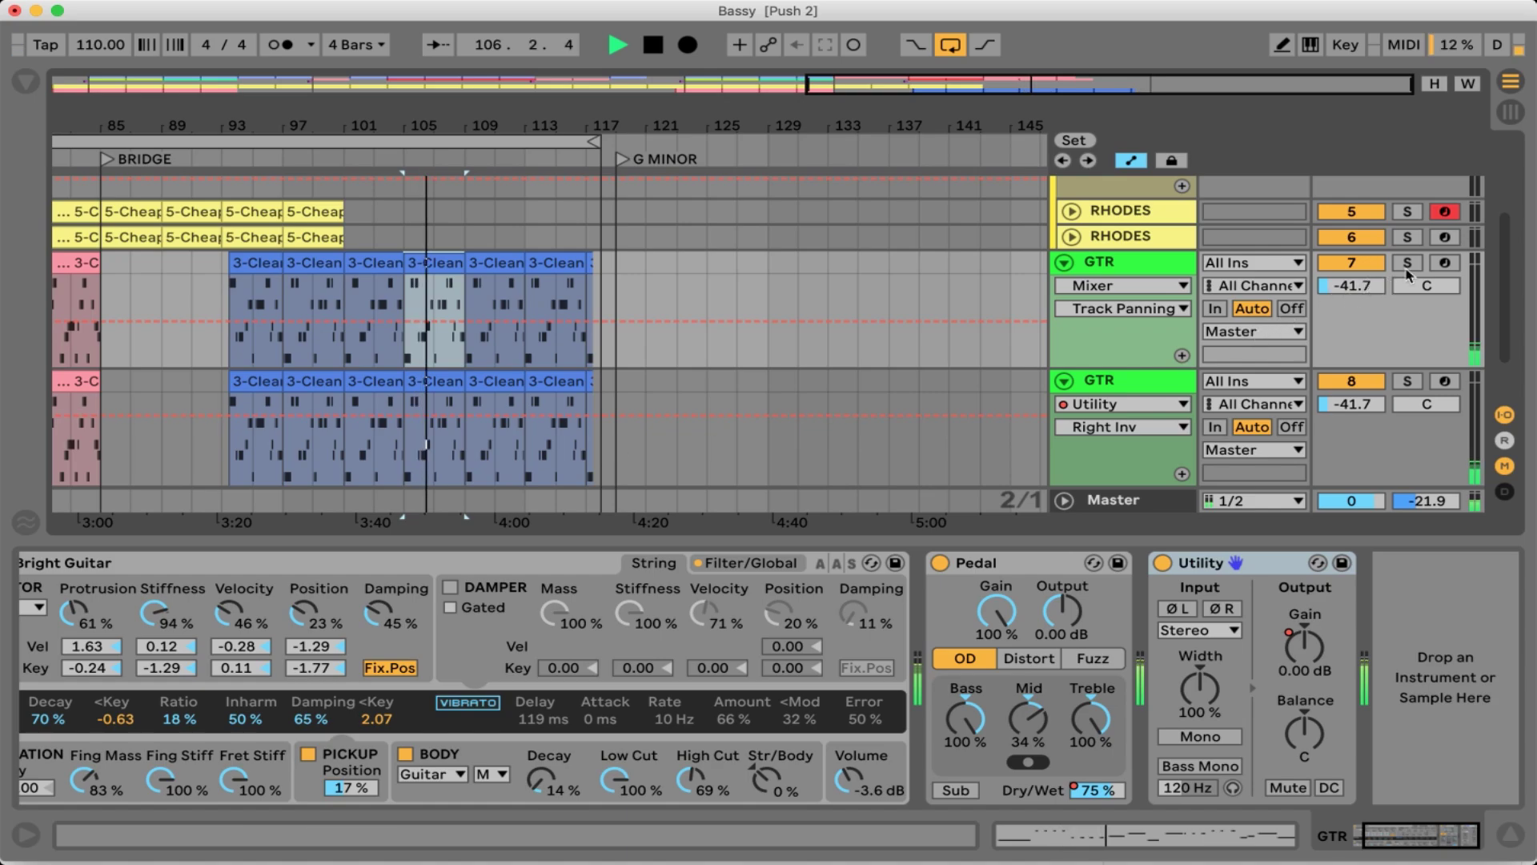
left_click(1407, 381)
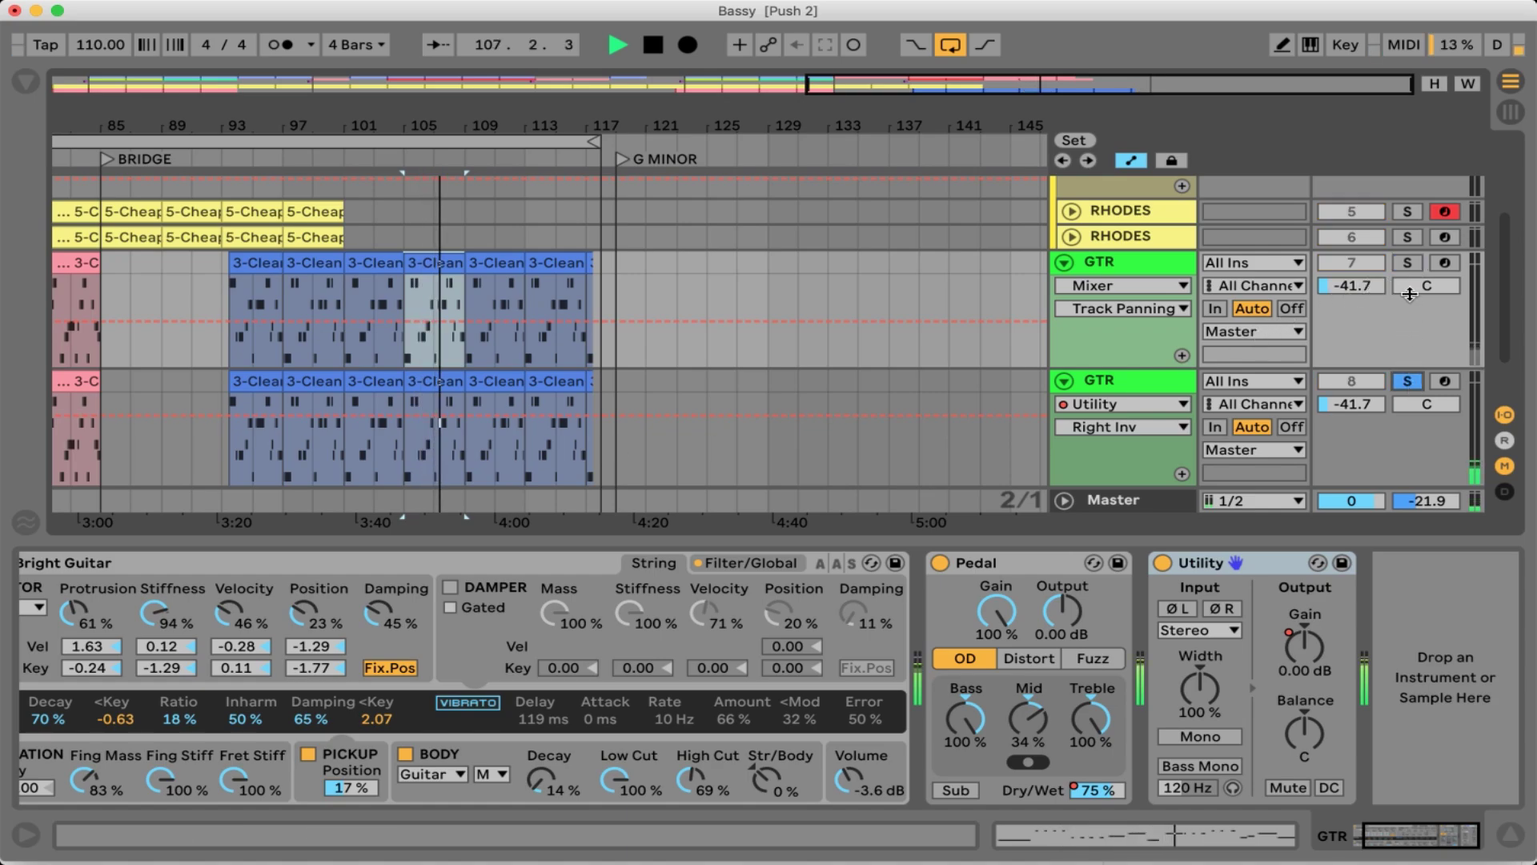
left_click(1408, 264)
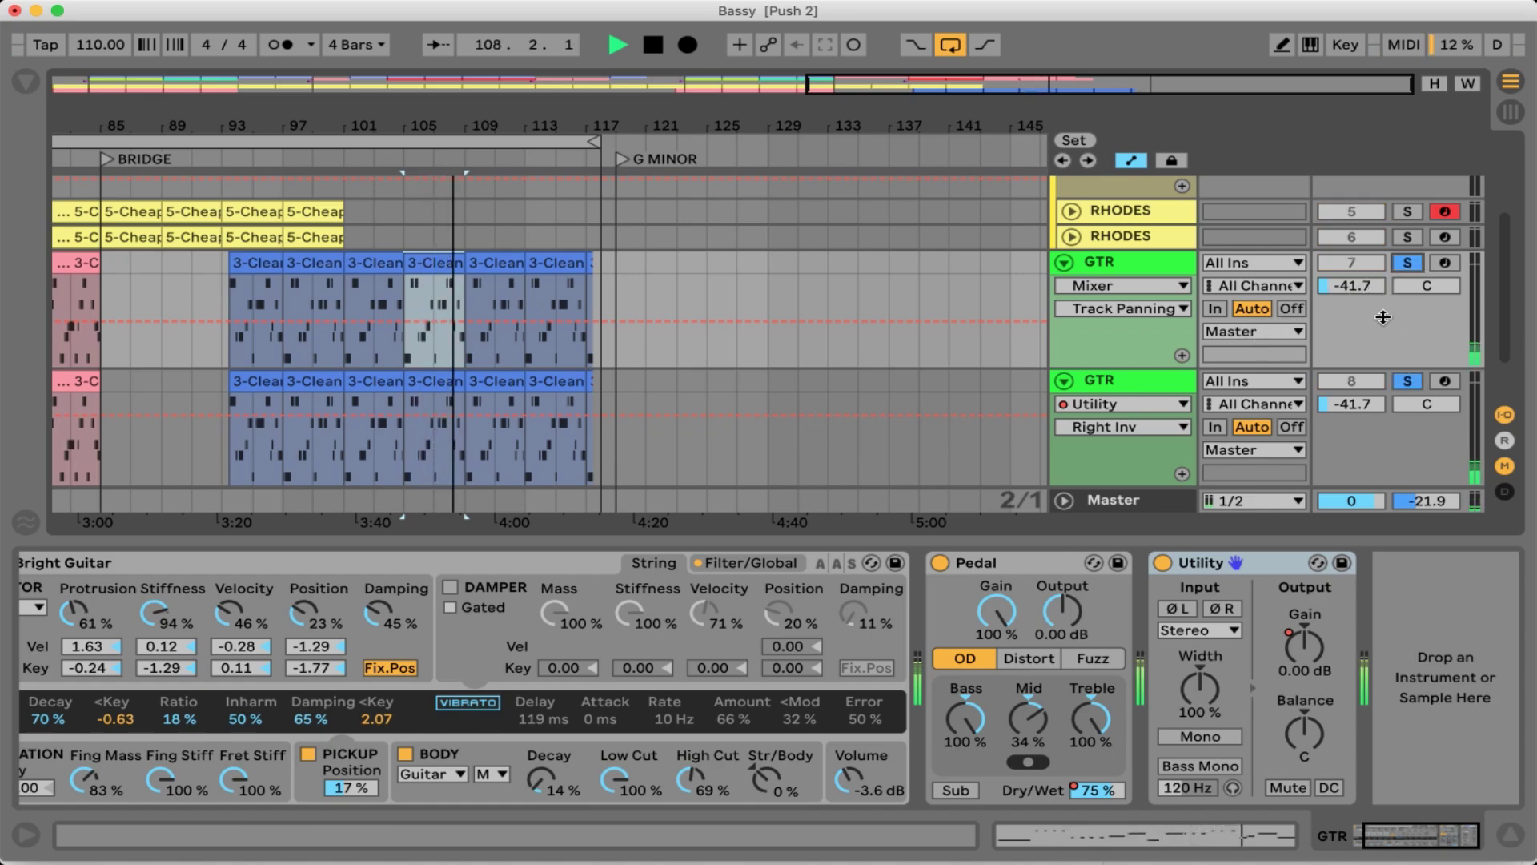
left_click(1408, 264)
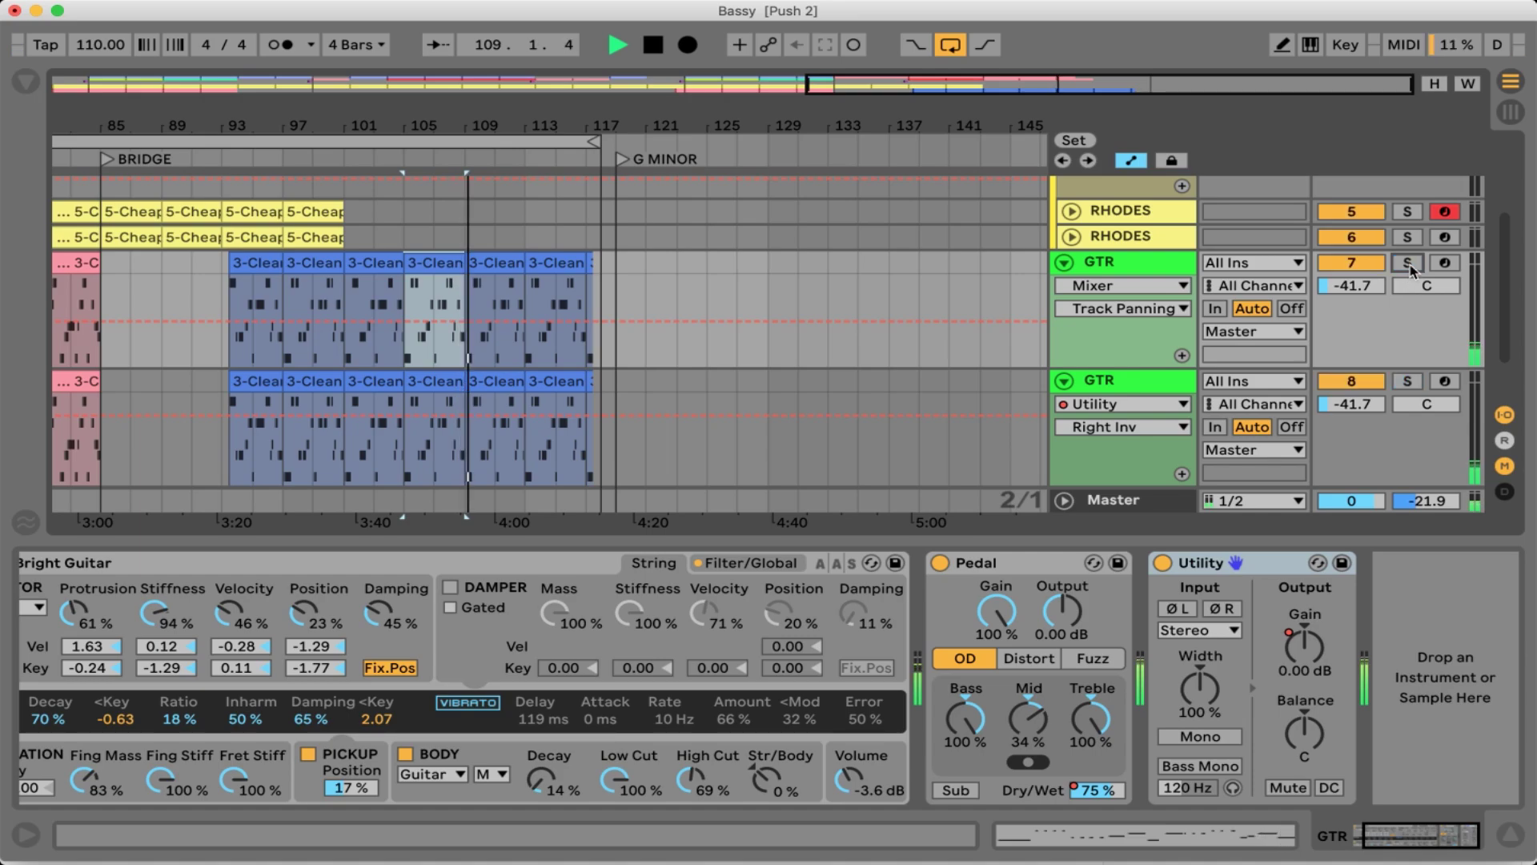
left_click(1409, 263)
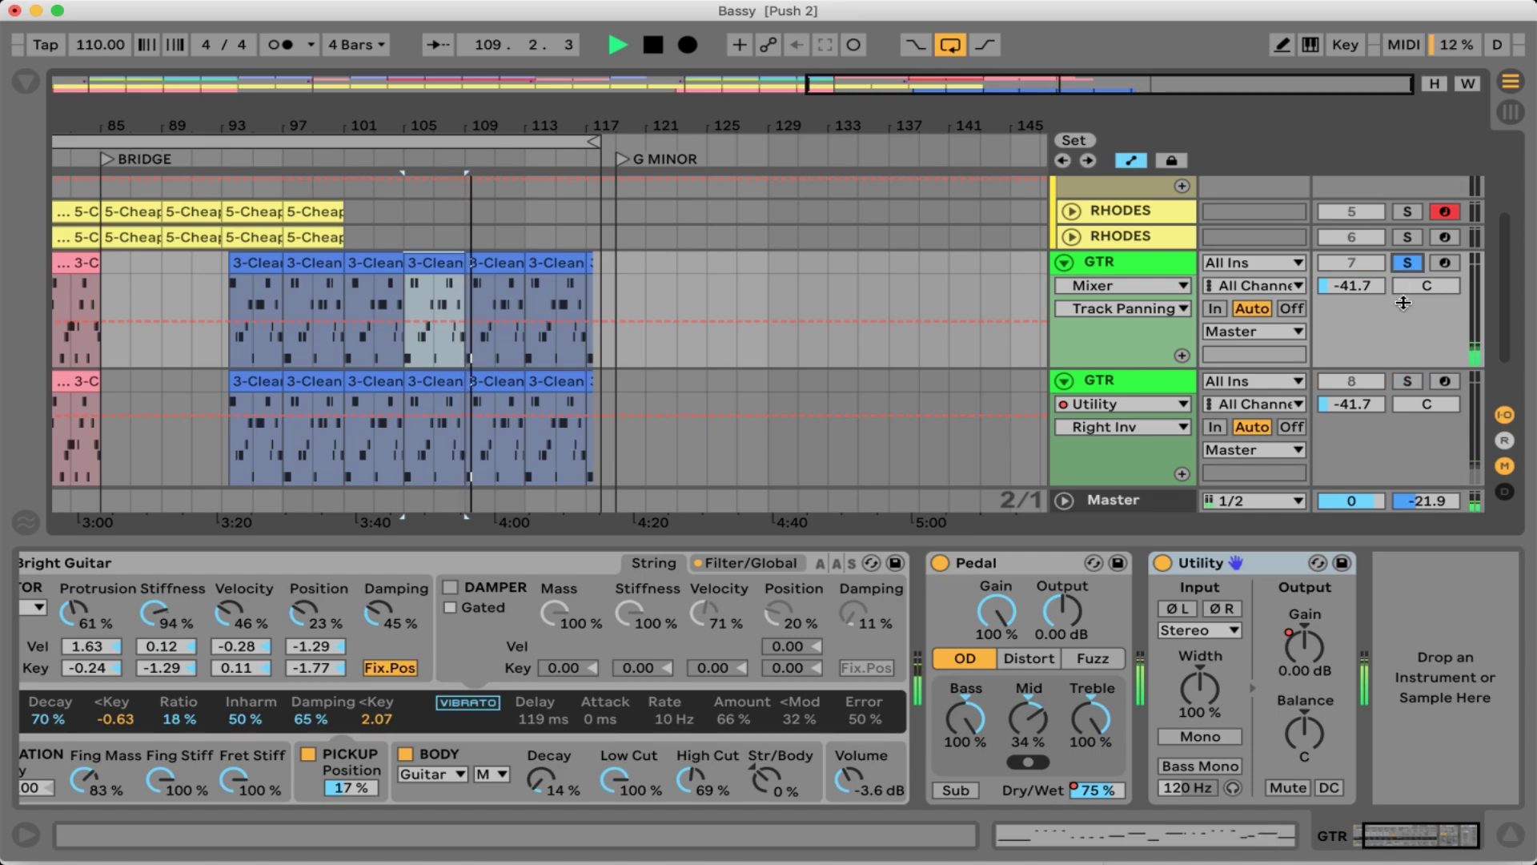
left_click(1409, 383)
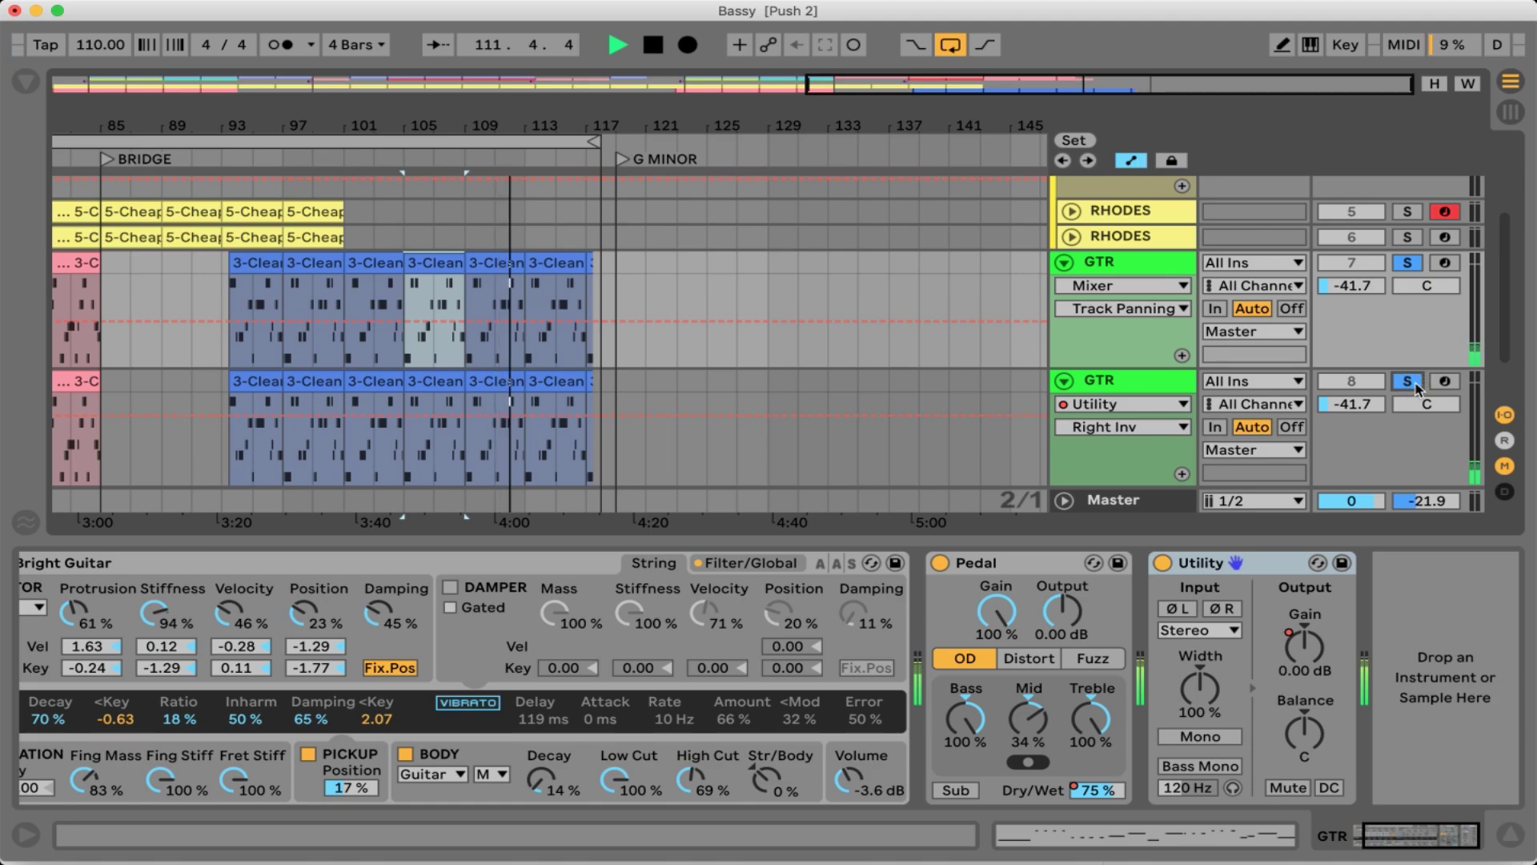
left_click(1410, 384)
left_click(1129, 384)
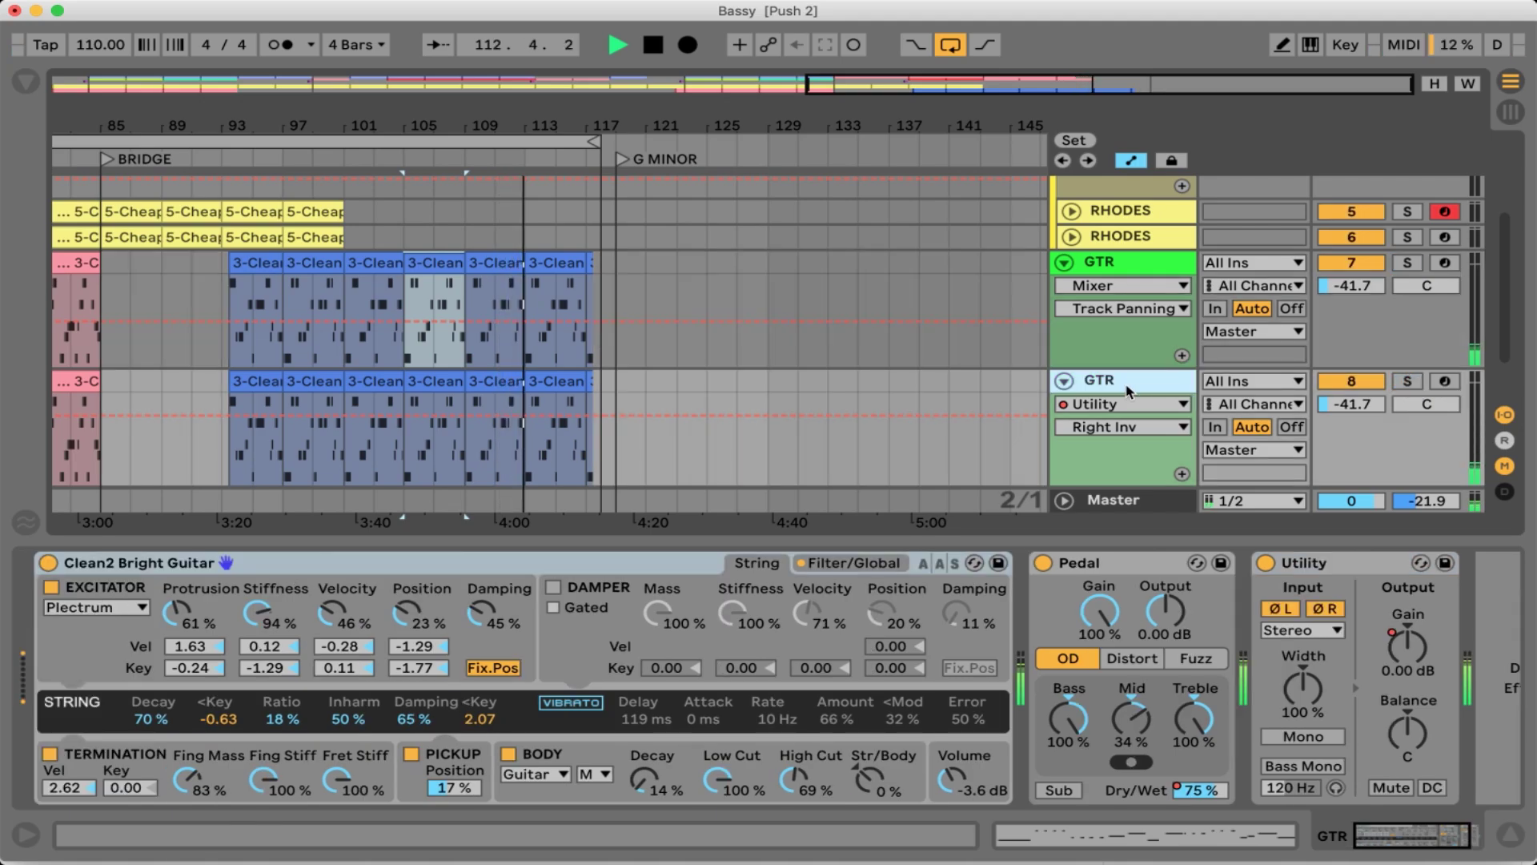
key("Delete")
key("space")
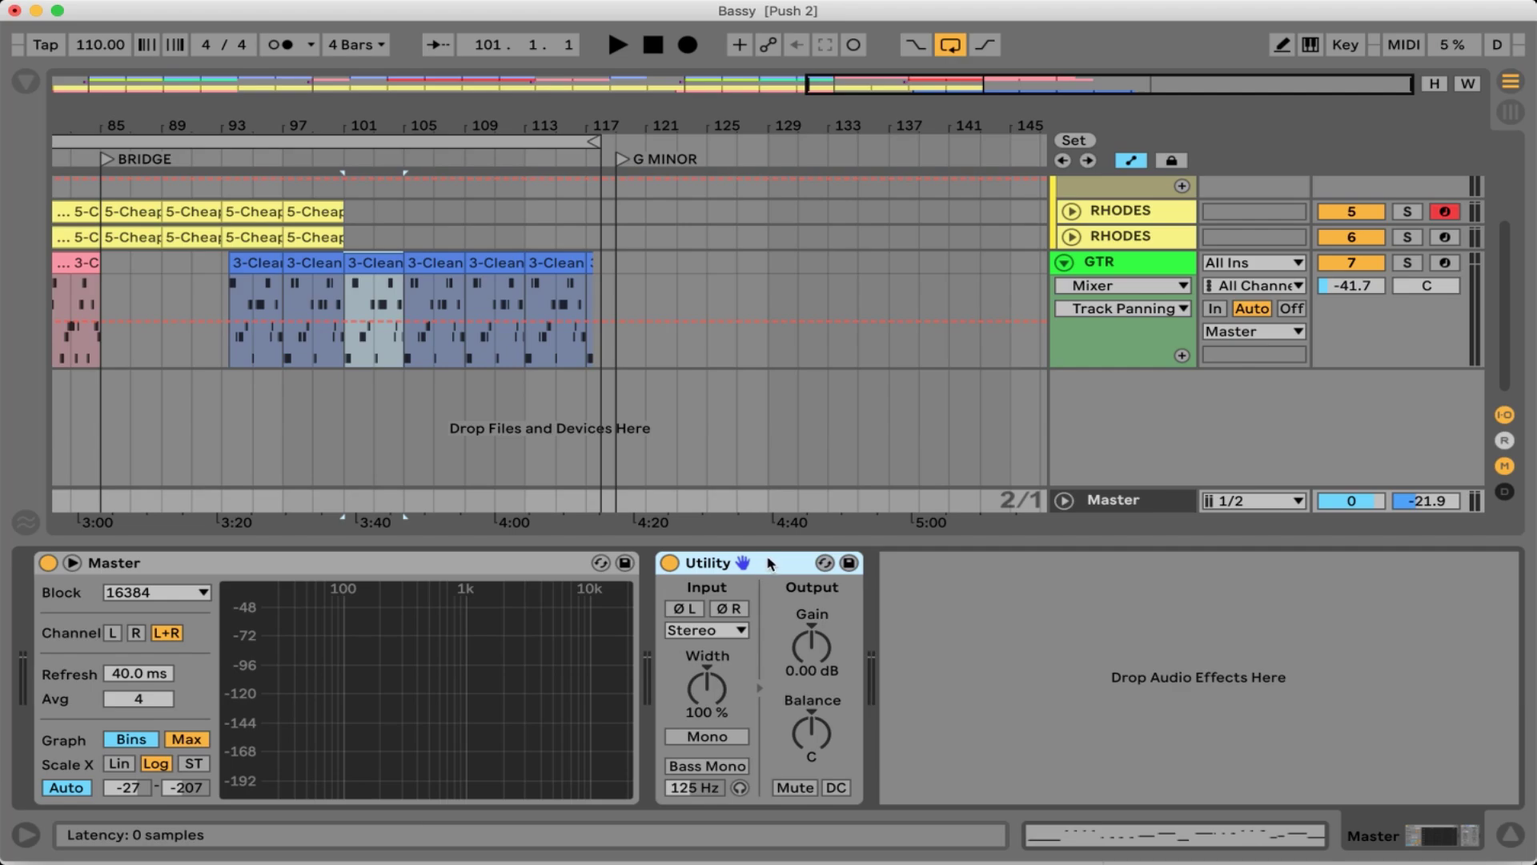
Insert a new 8 Audio track carrying a Utility device
right_click(1091, 394)
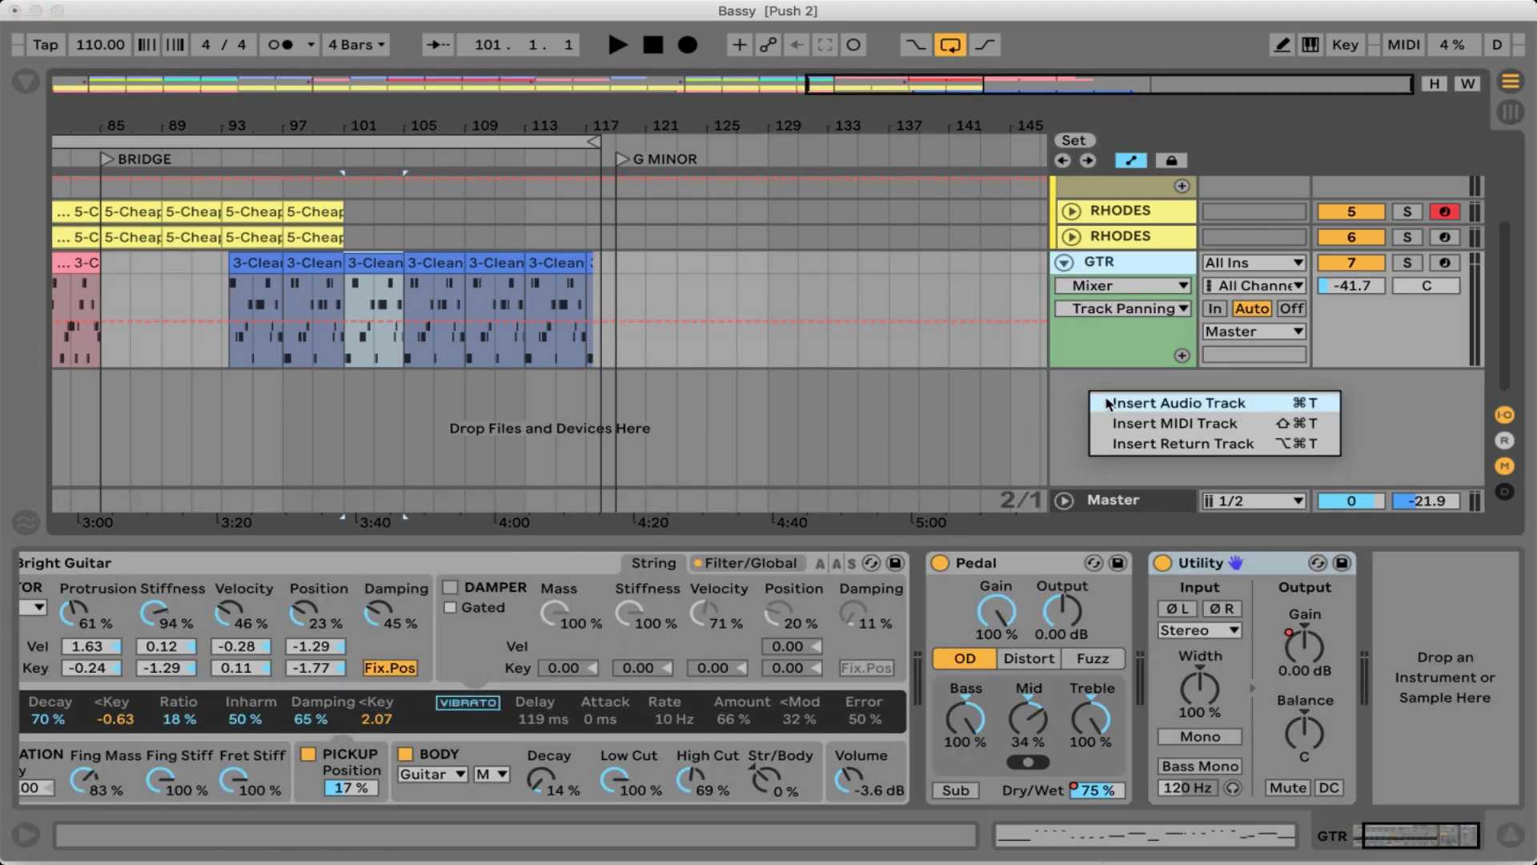
left_click(1168, 404)
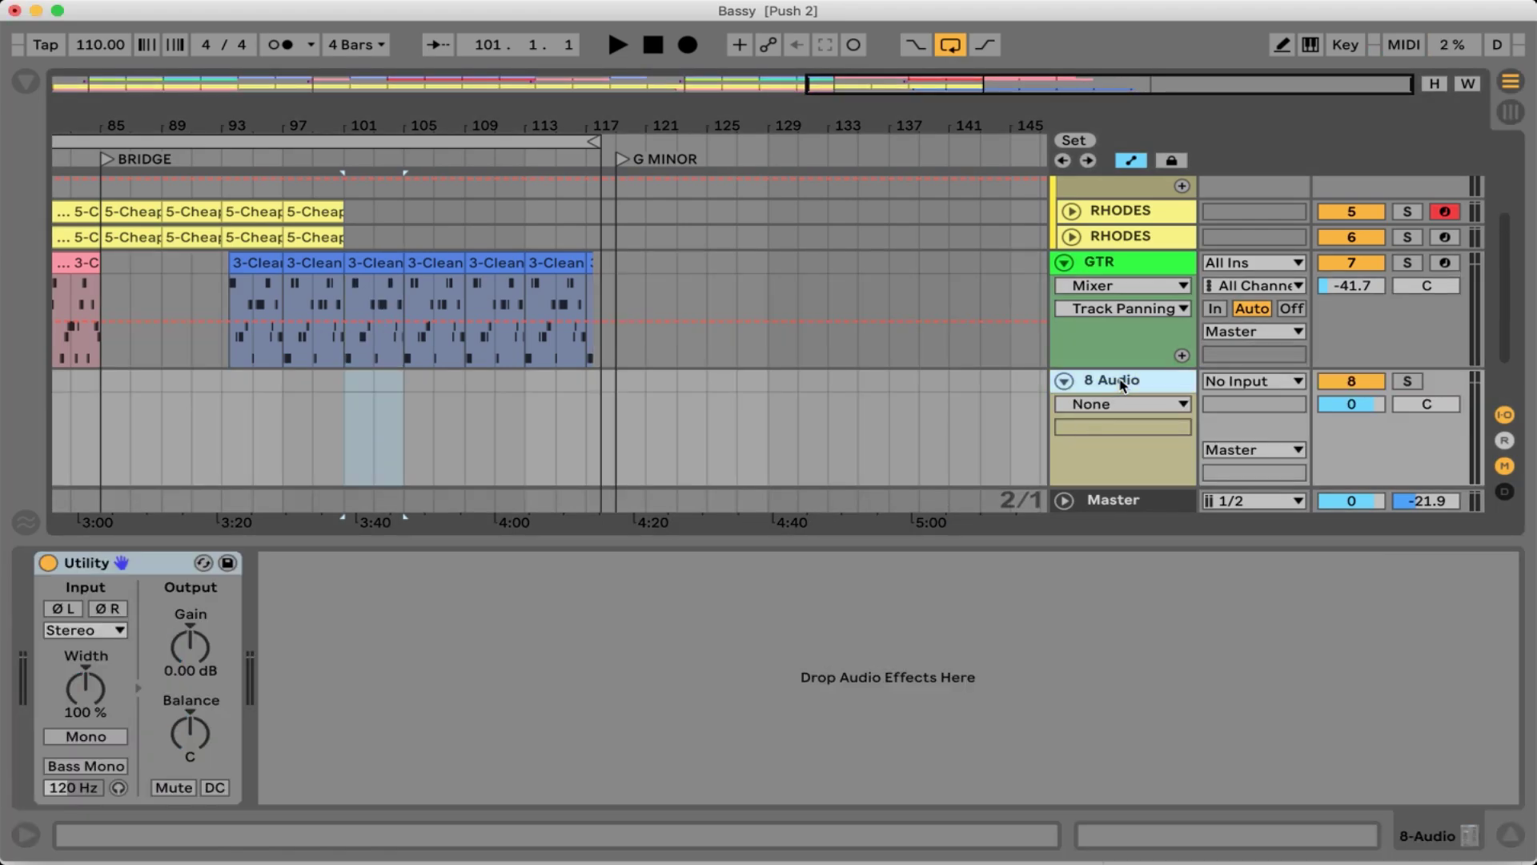
scroll(1094, 418, "down", 2)
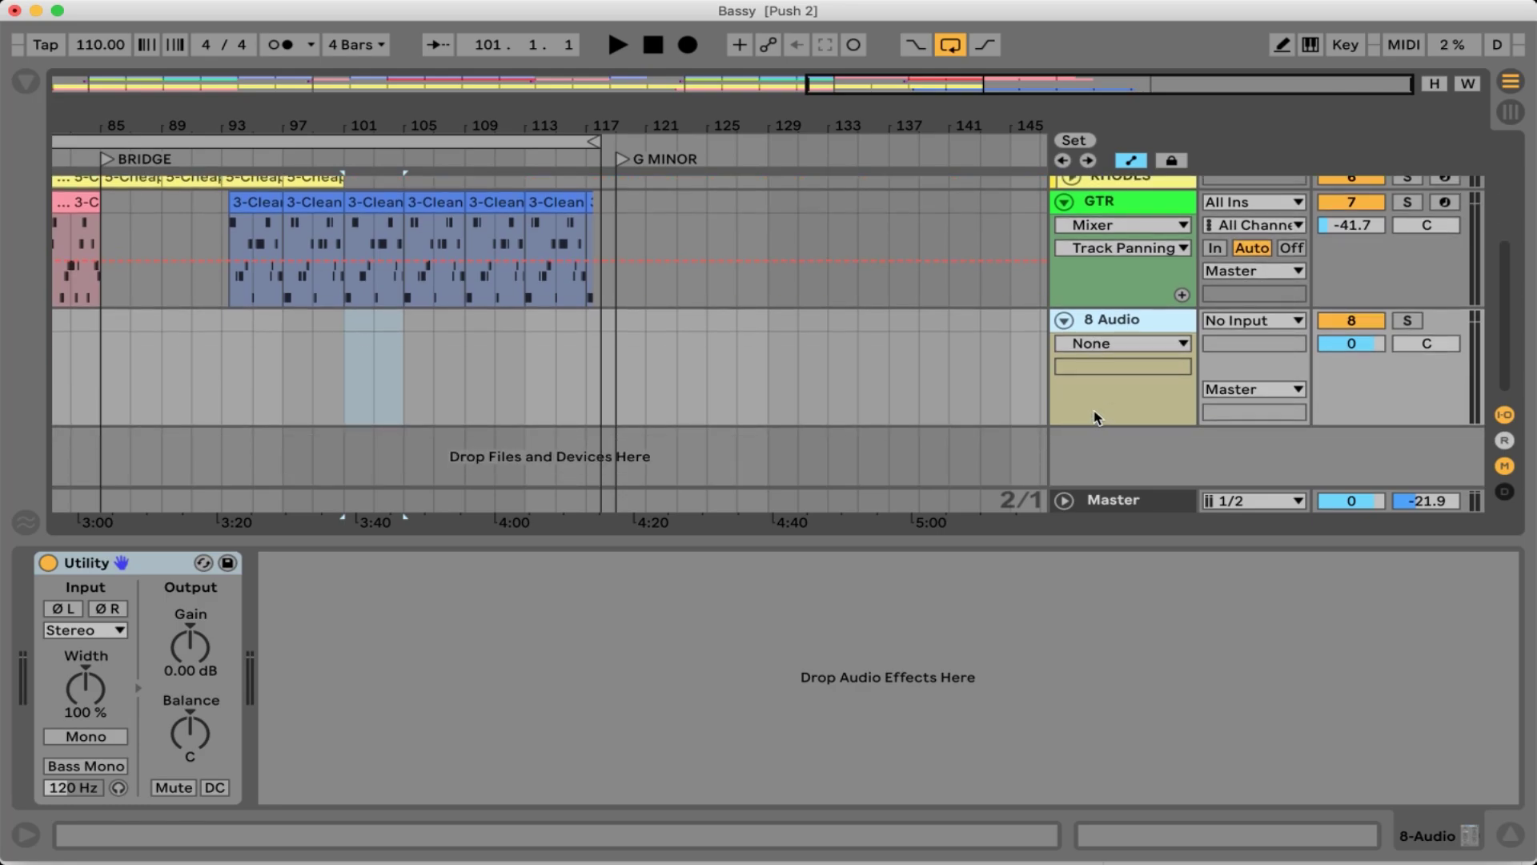
left_click(590, 590)
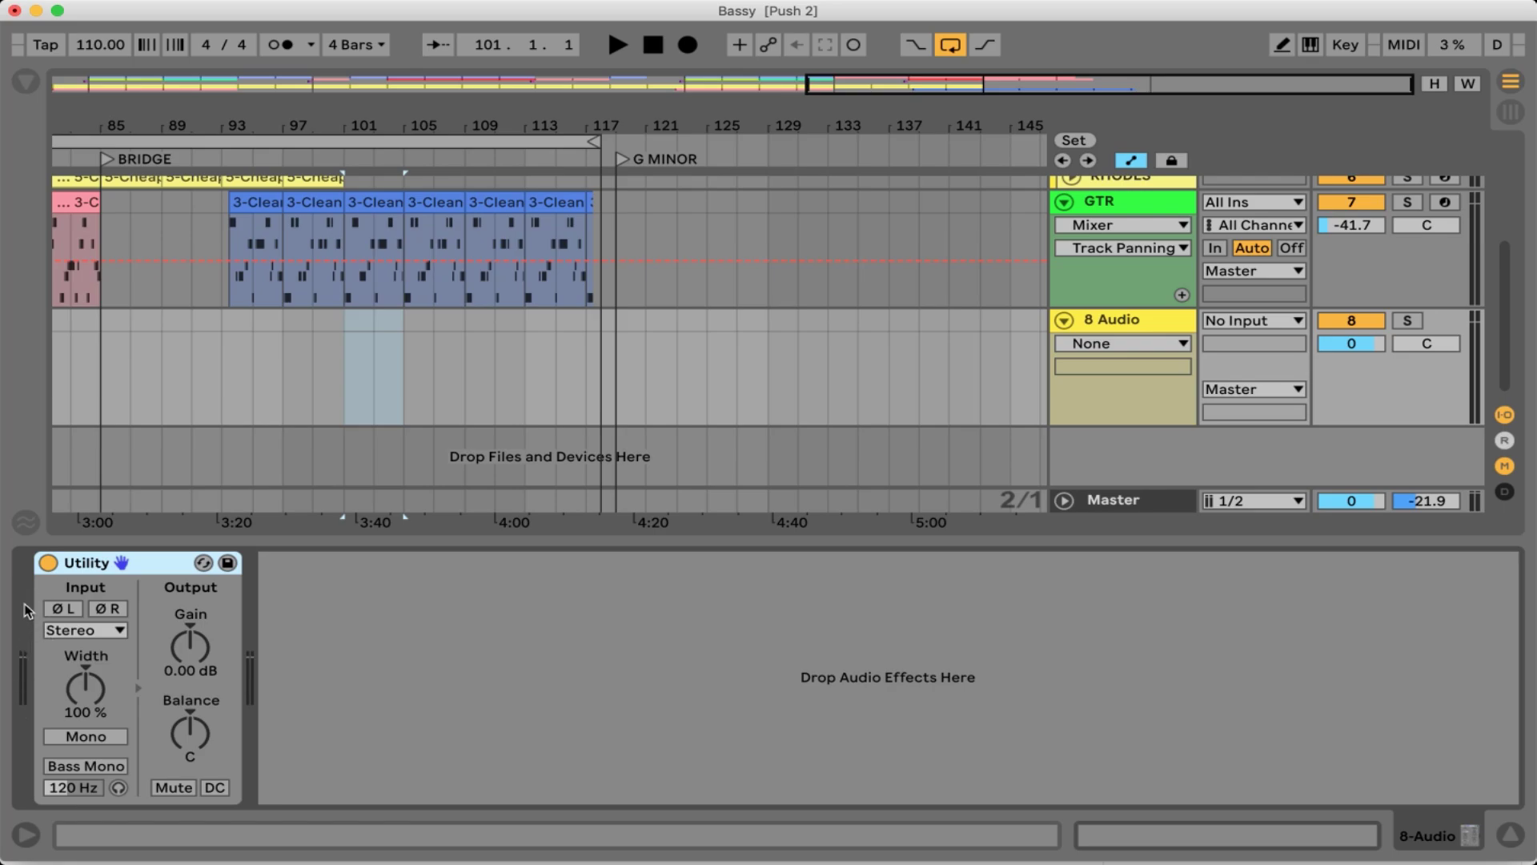
left_click(1061, 418)
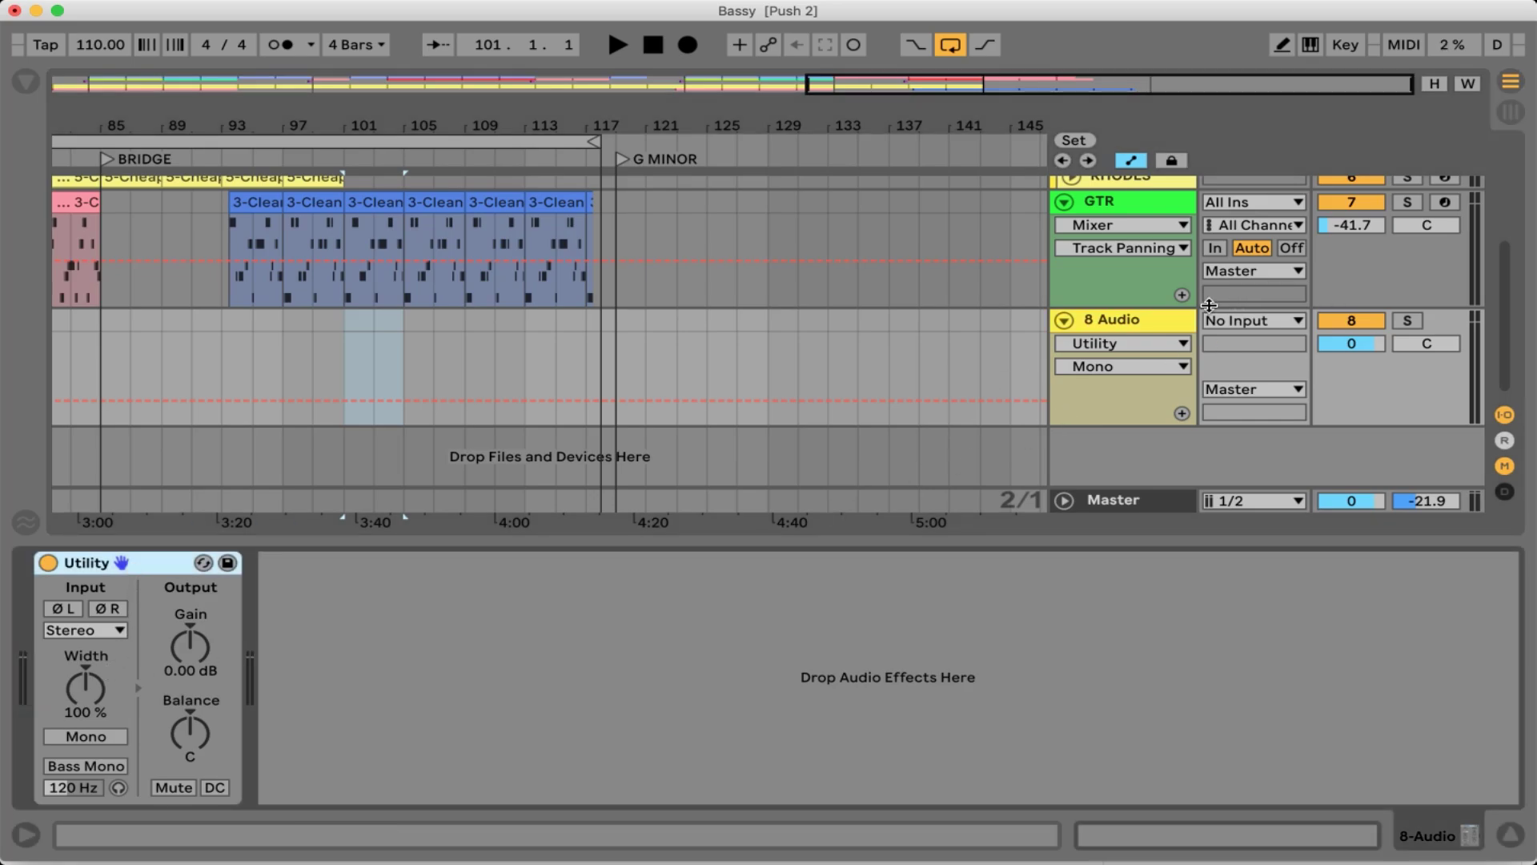
Save the 8 Audio track as the Default Audio Track
left_click(1106, 327)
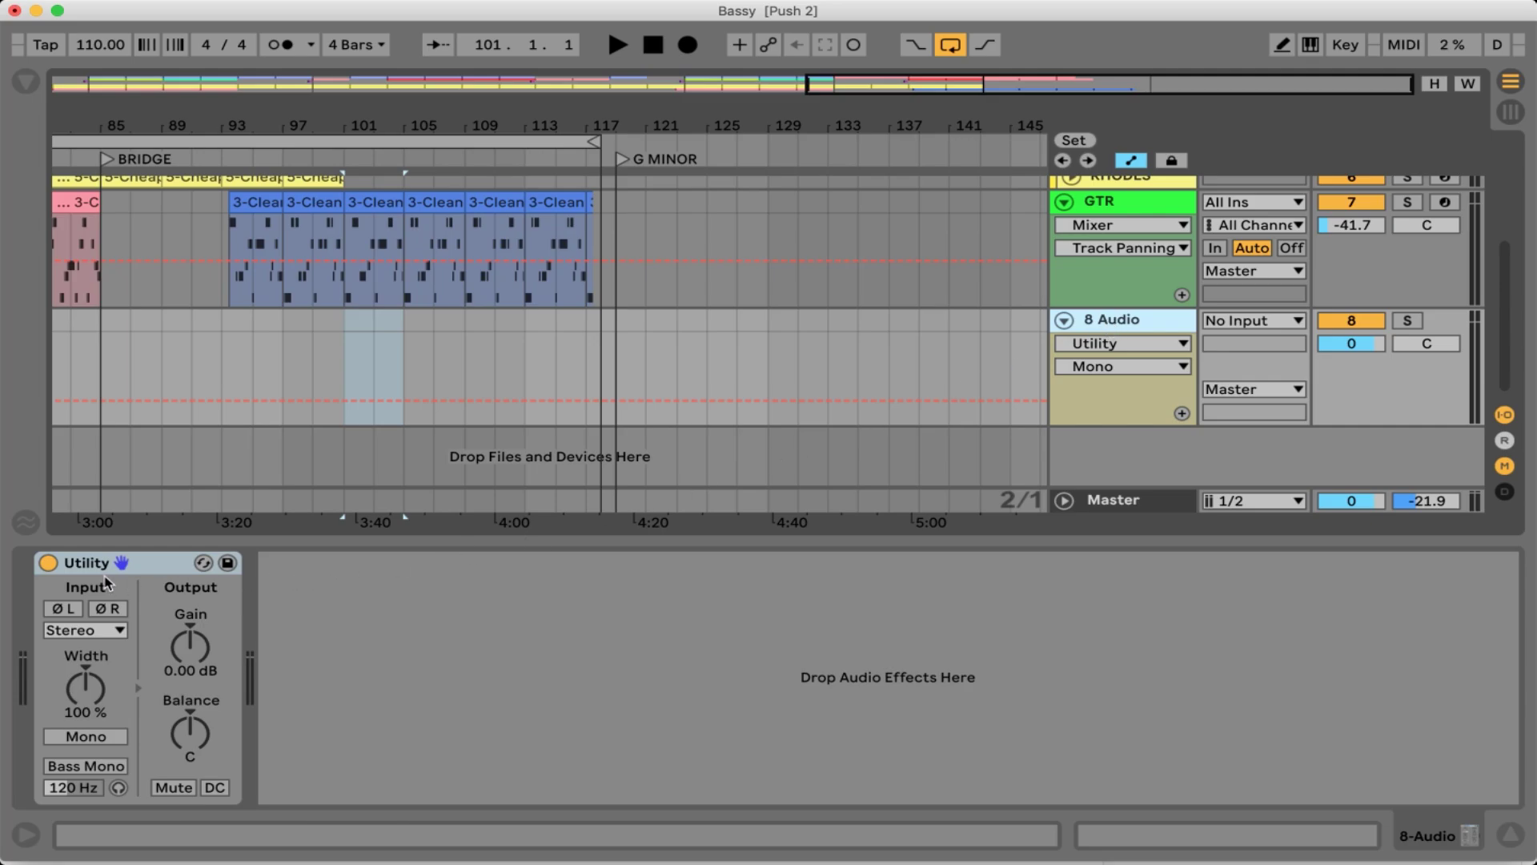
right_click(1113, 326)
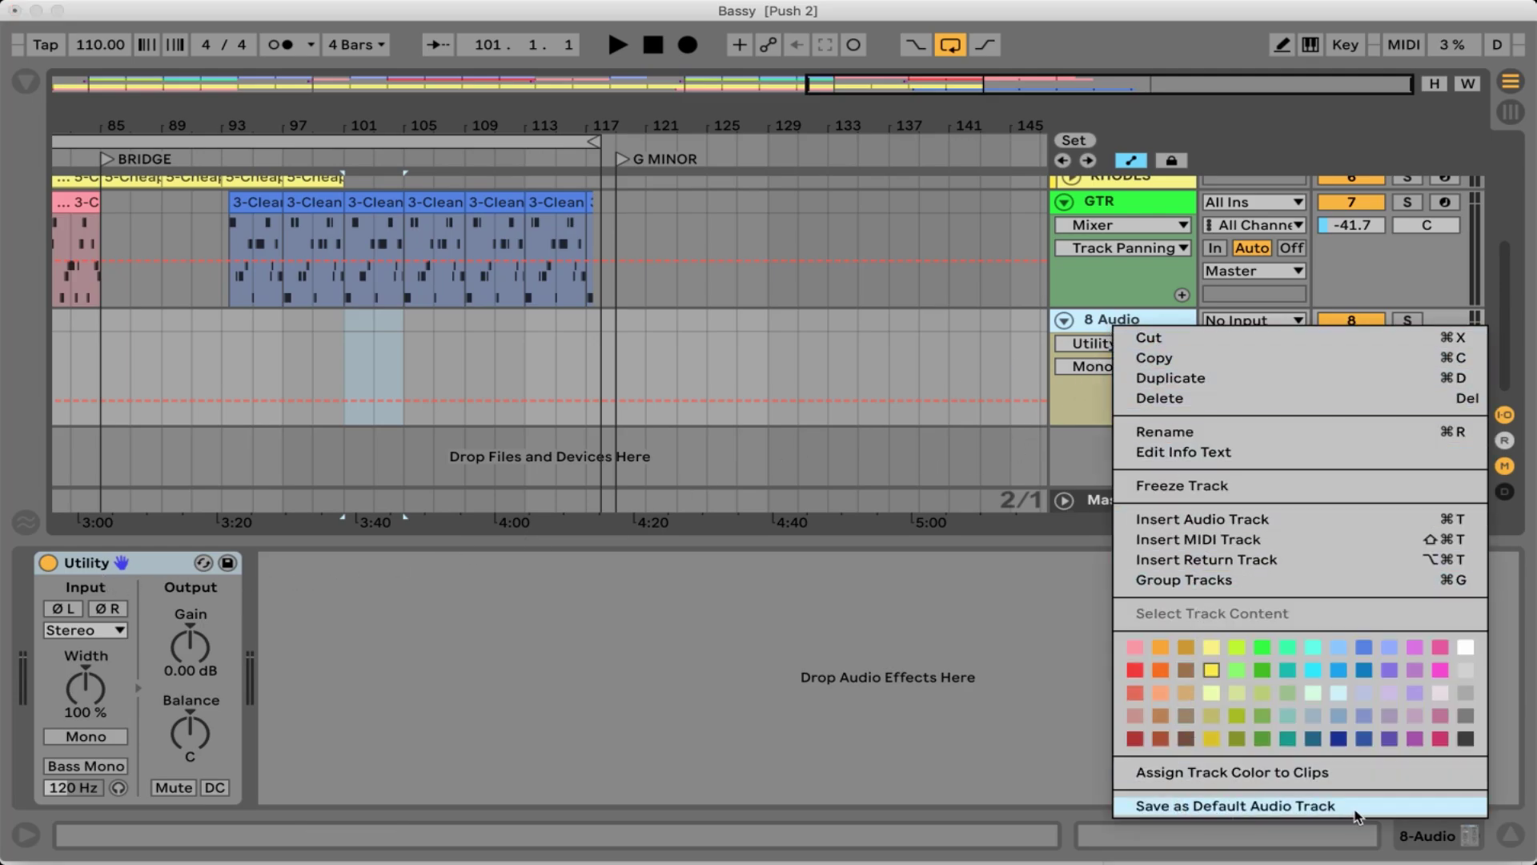
left_click(987, 657)
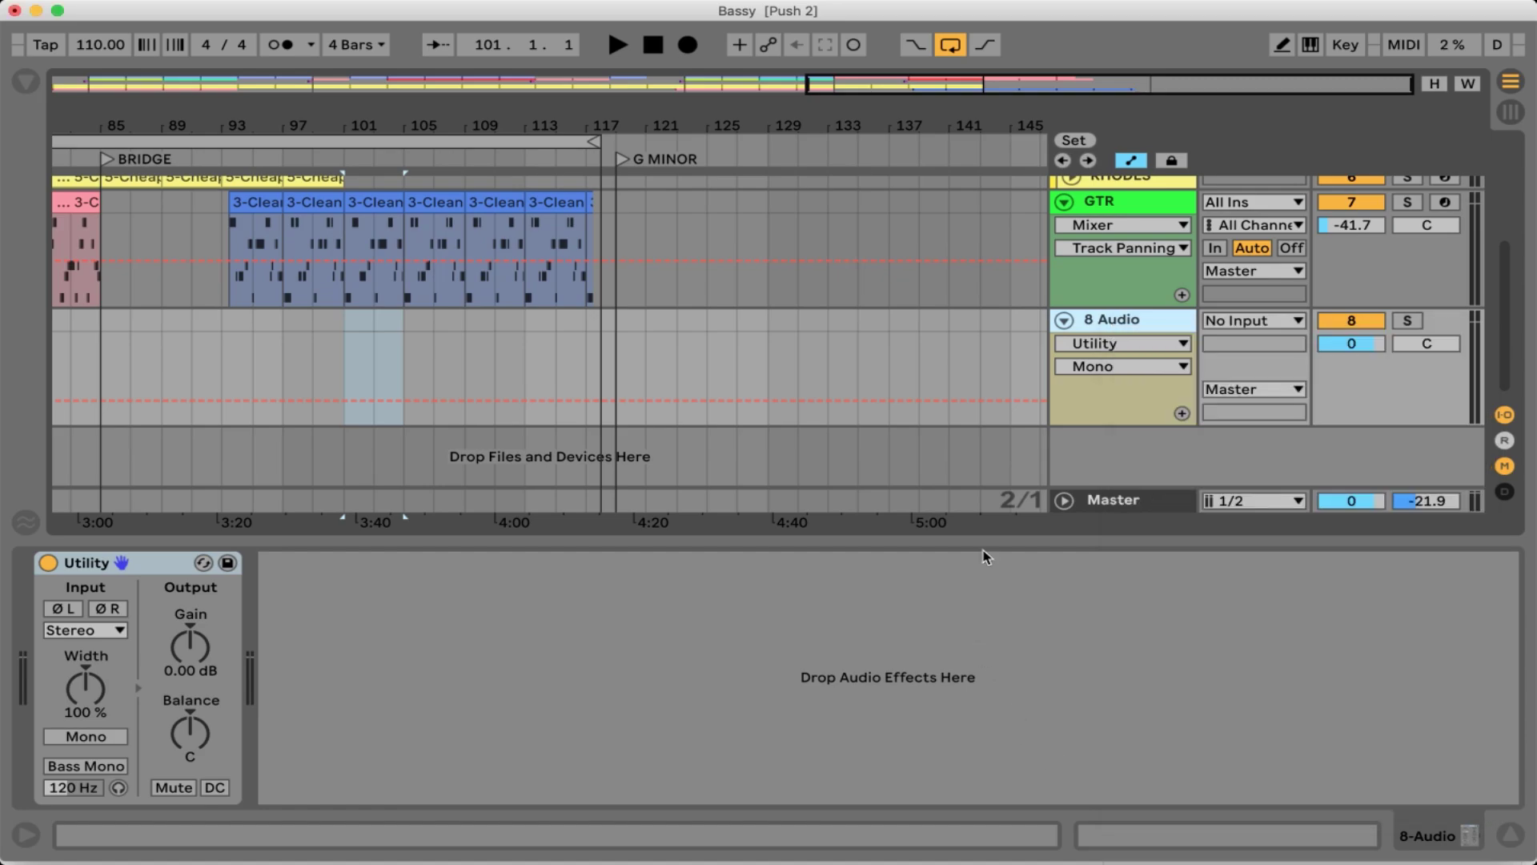
left_click(1064, 320)
Delete the 8 Audio track and fold the Rhodes group above GTR
right_click(1105, 359)
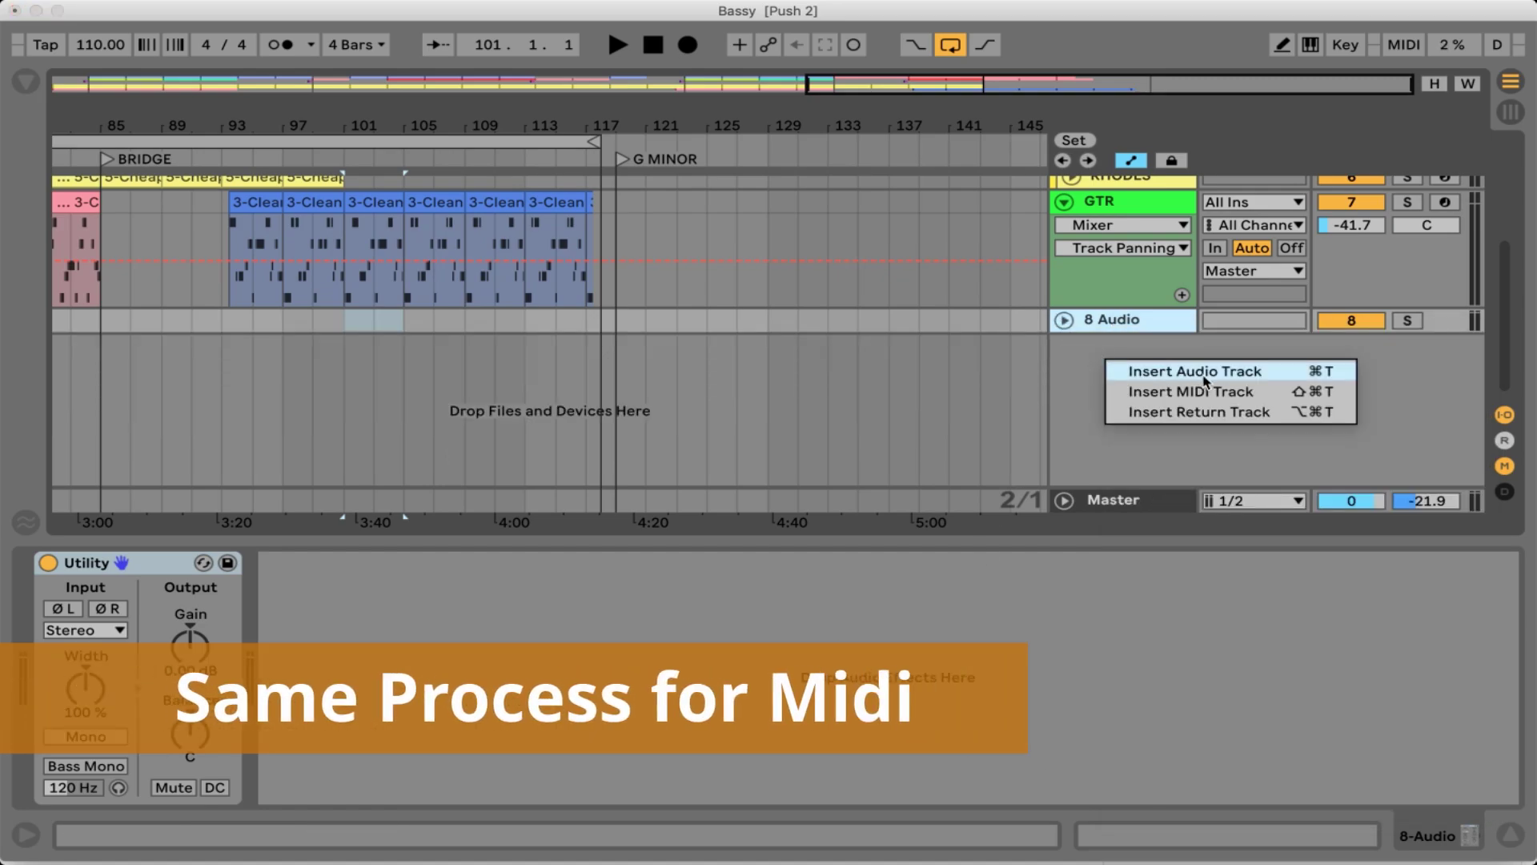
left_click(1111, 324)
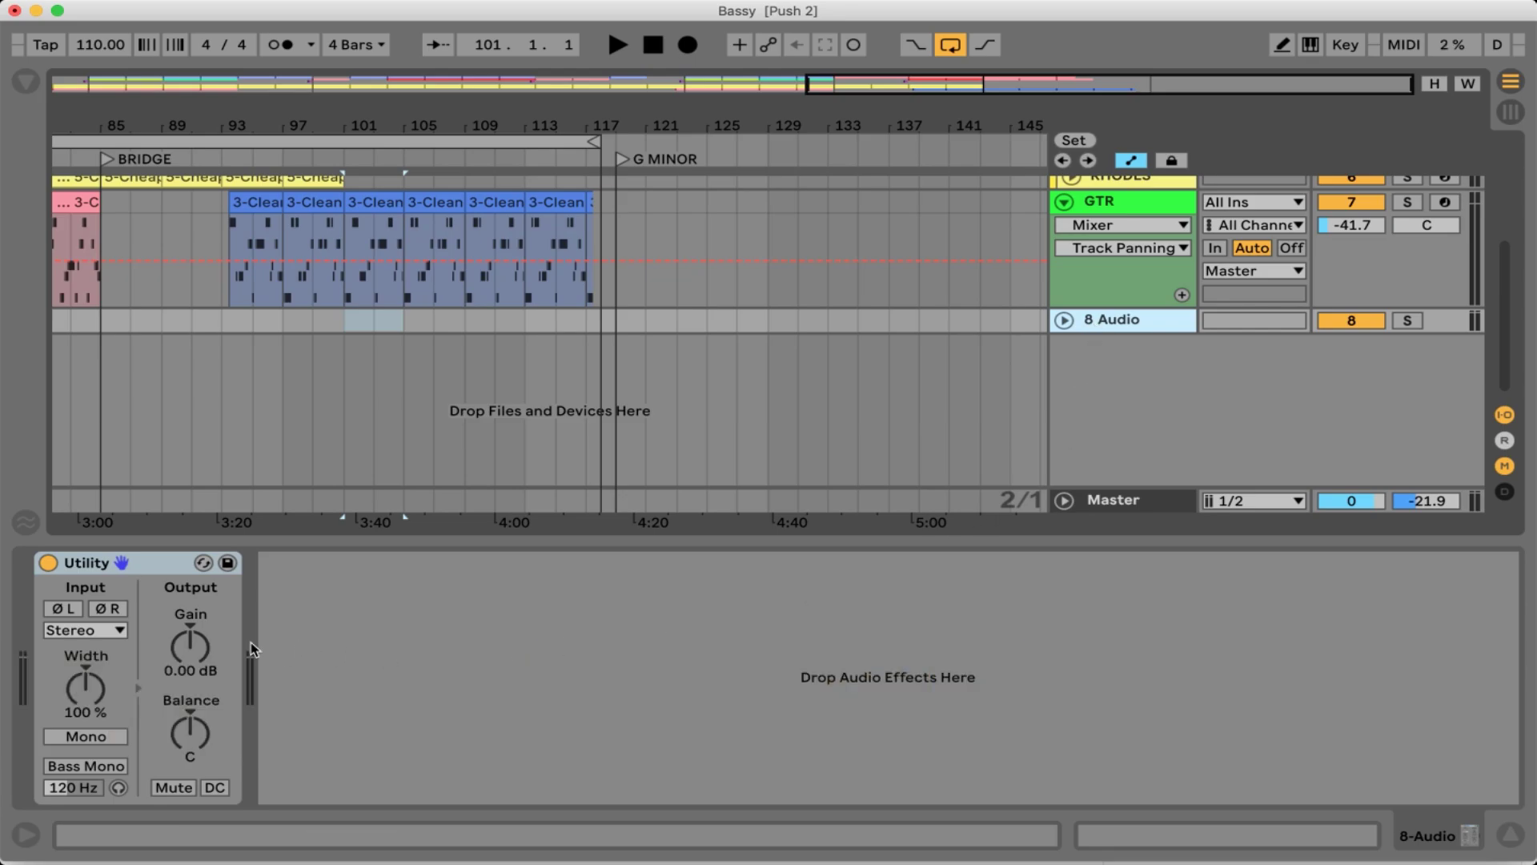
left_click(107, 569)
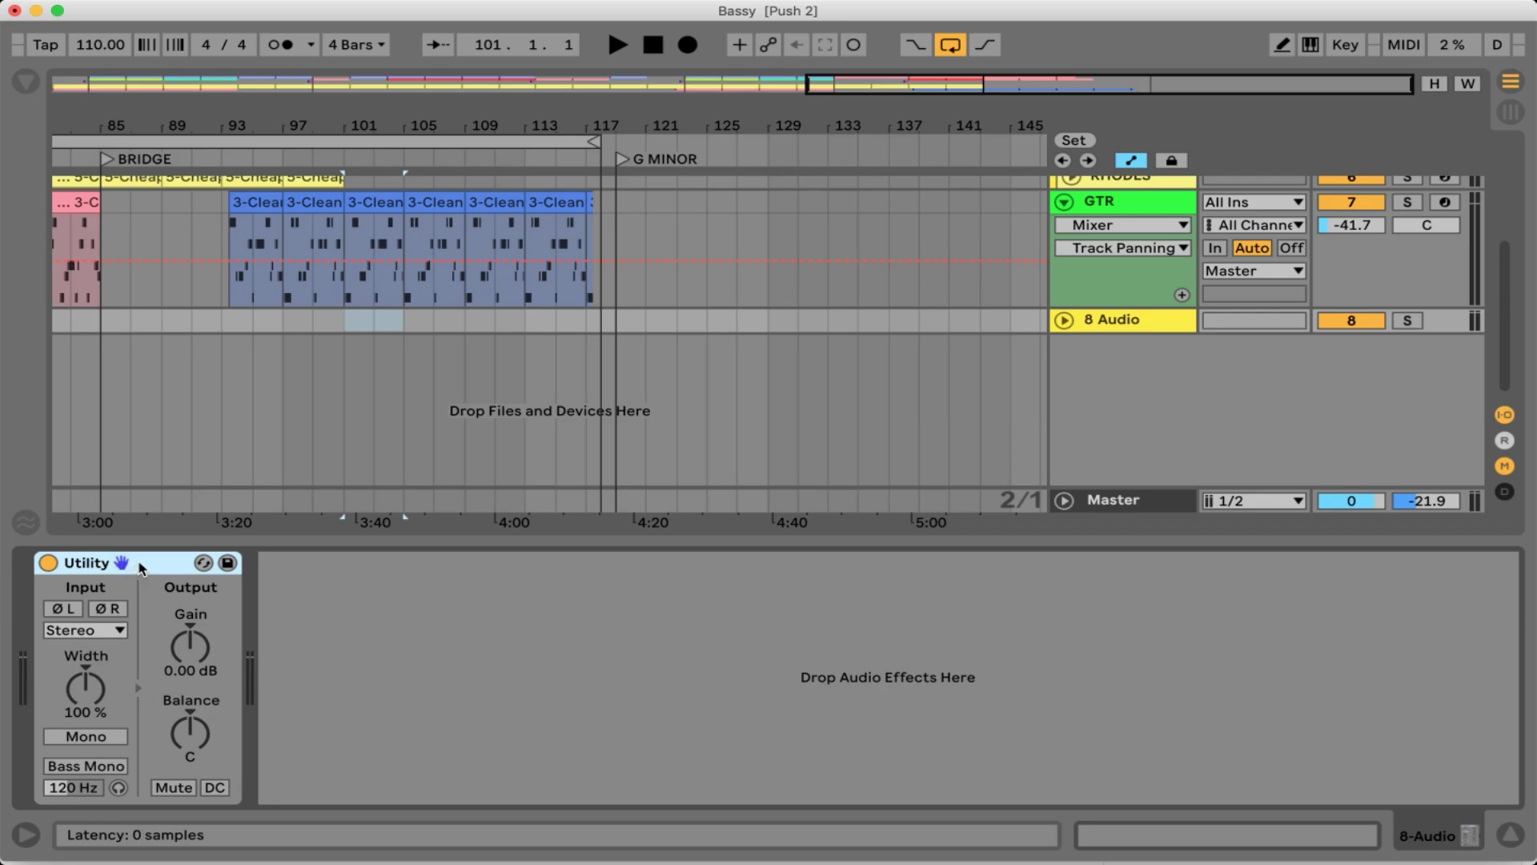
left_click(1105, 327)
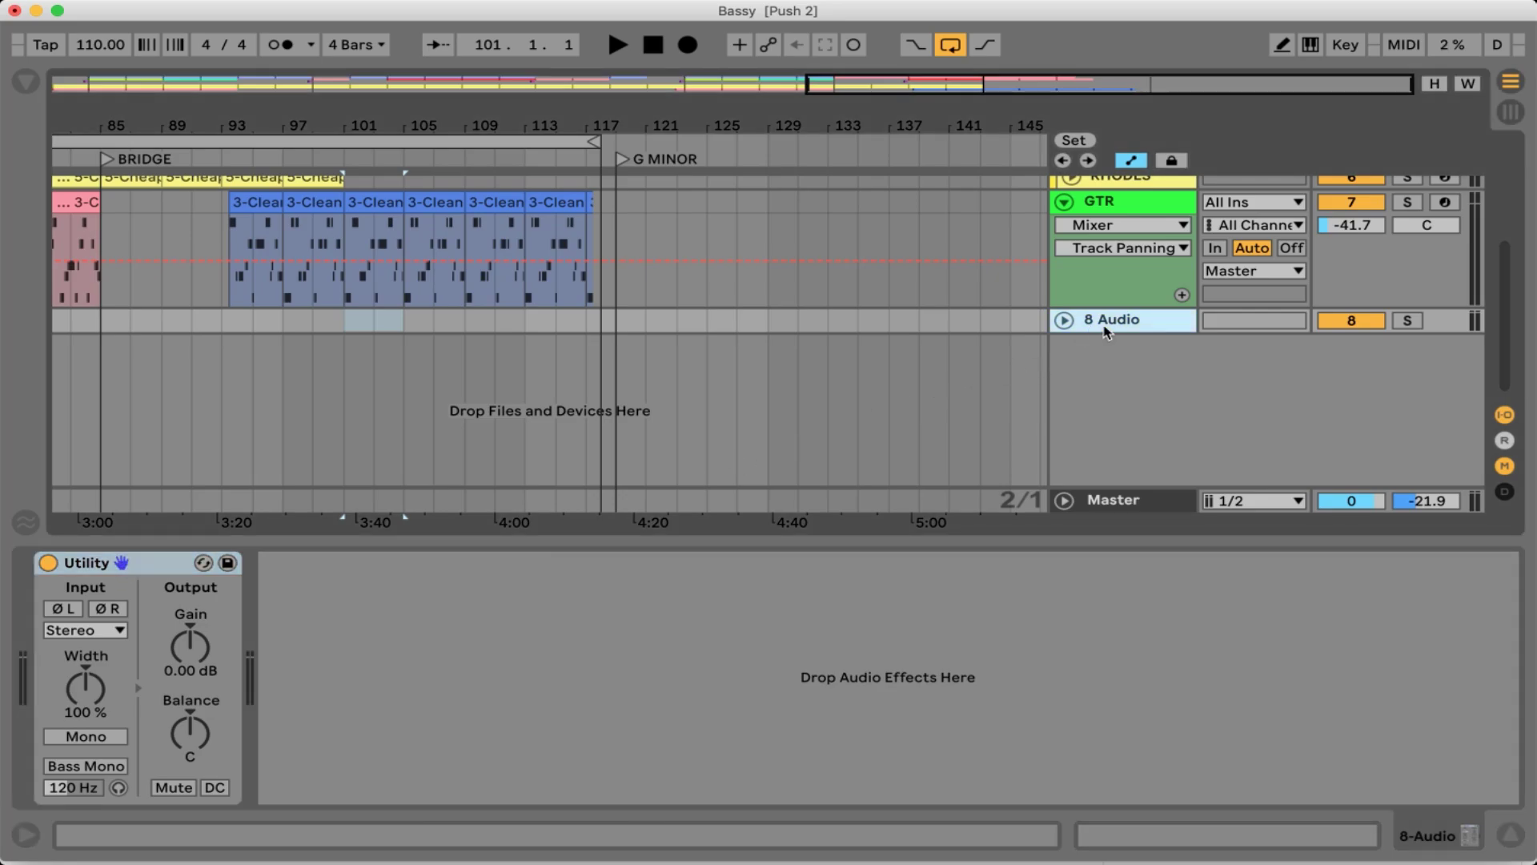
key("Delete")
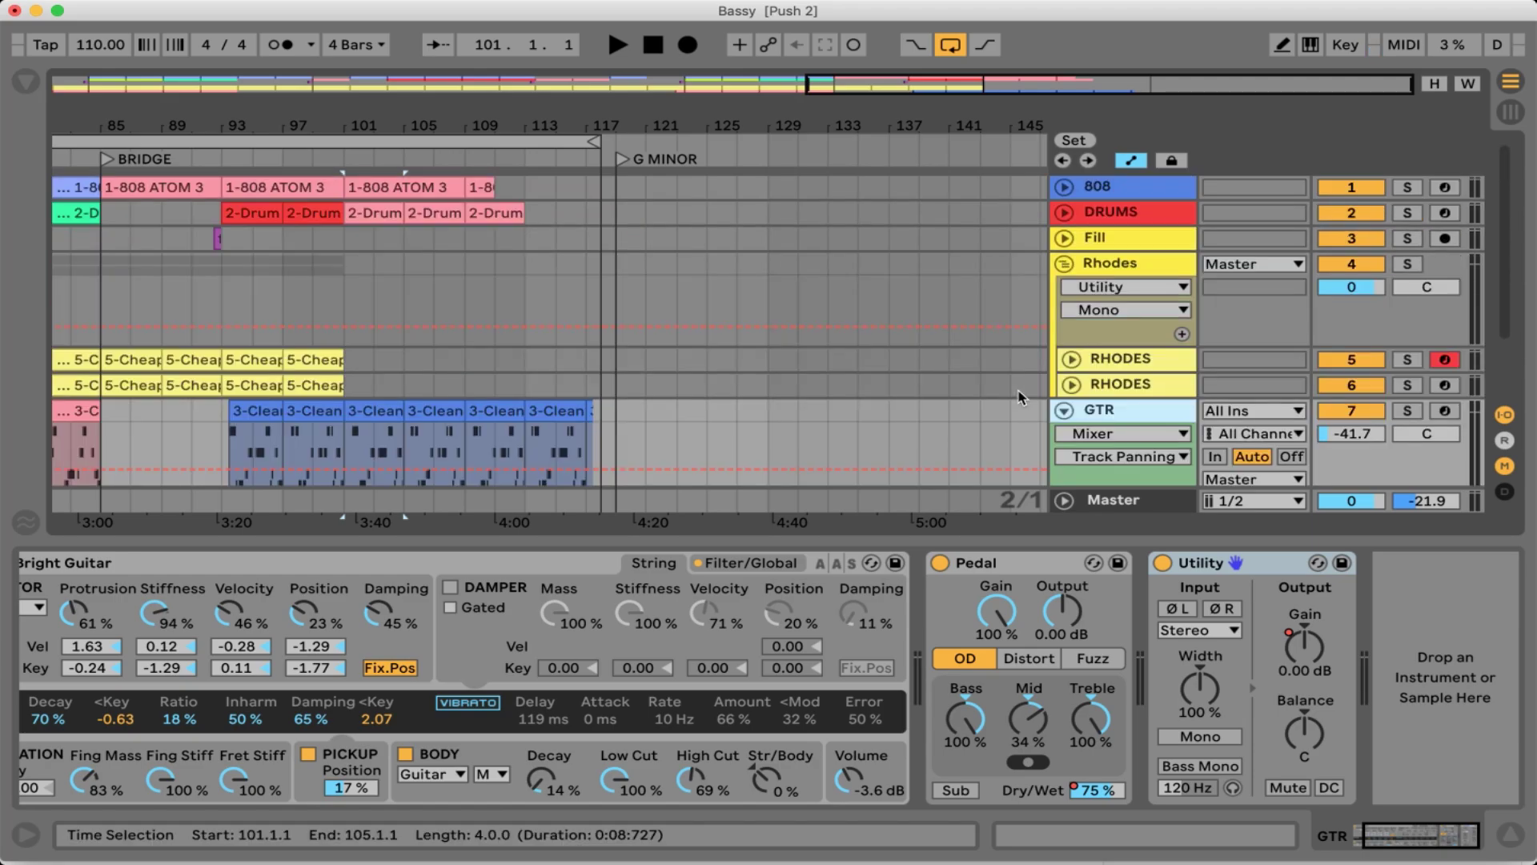
left_click(1064, 263)
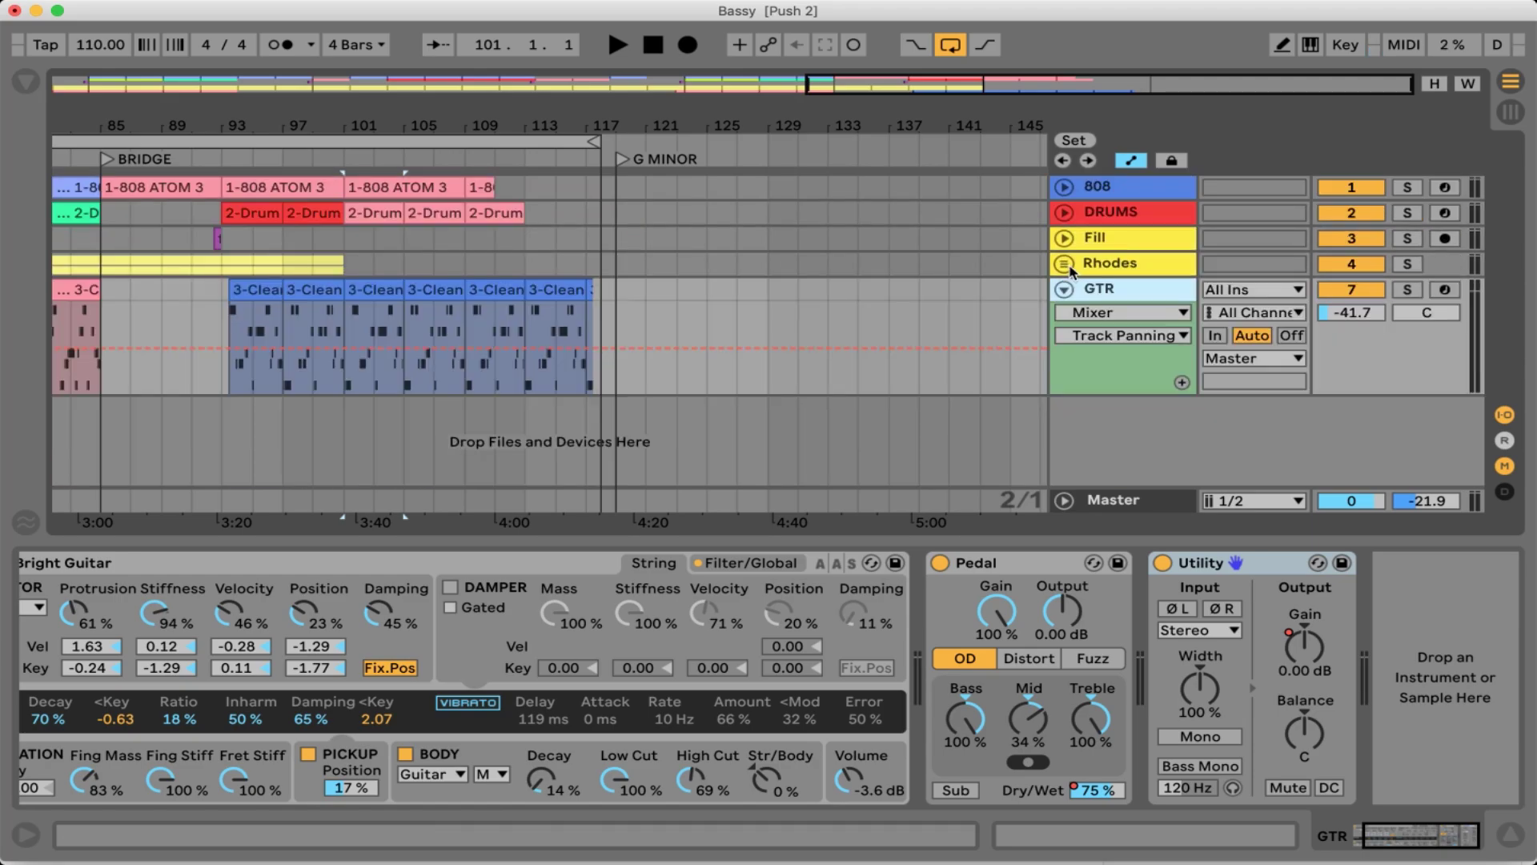